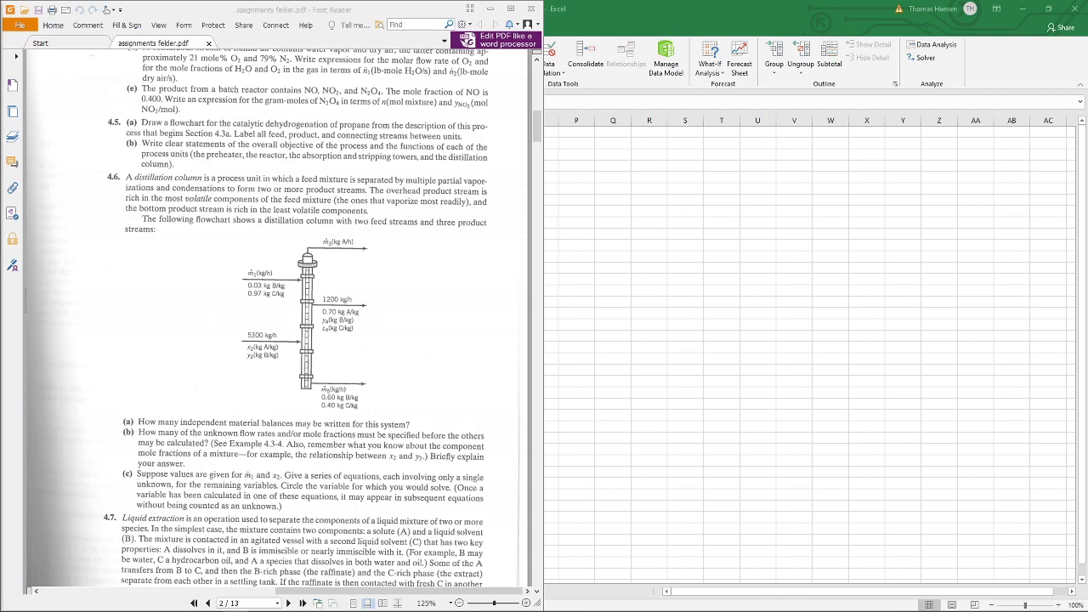
Paste the distillation column flowchart into Excel sheet 4.6, shrink it and place it around columns N to T
click(635, 317)
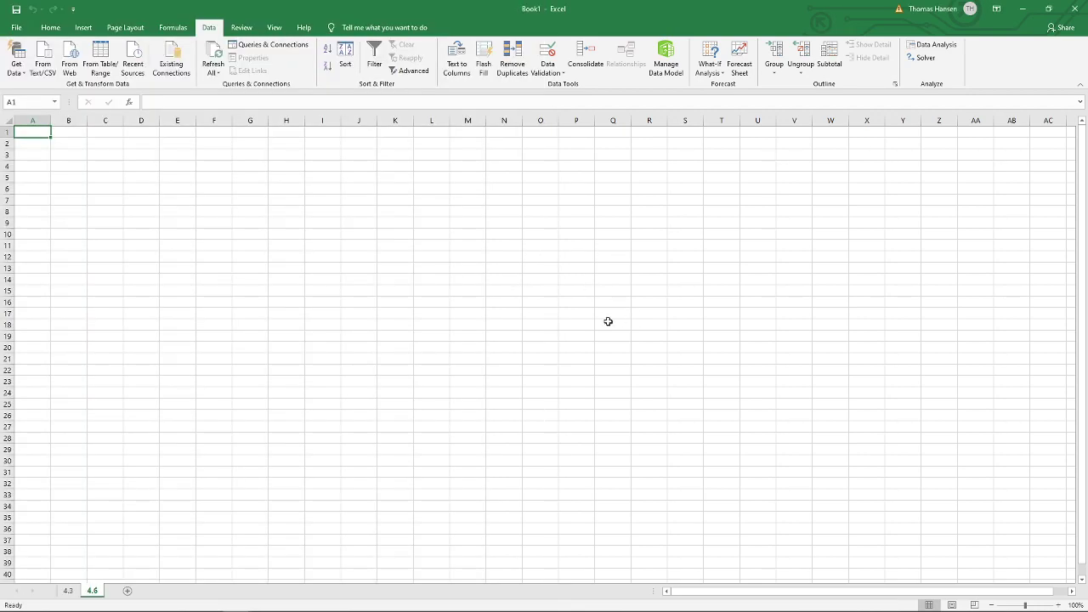
key(ctrl+v)
drag(136, 241, 578, 357)
drag(502, 387, 324, 421)
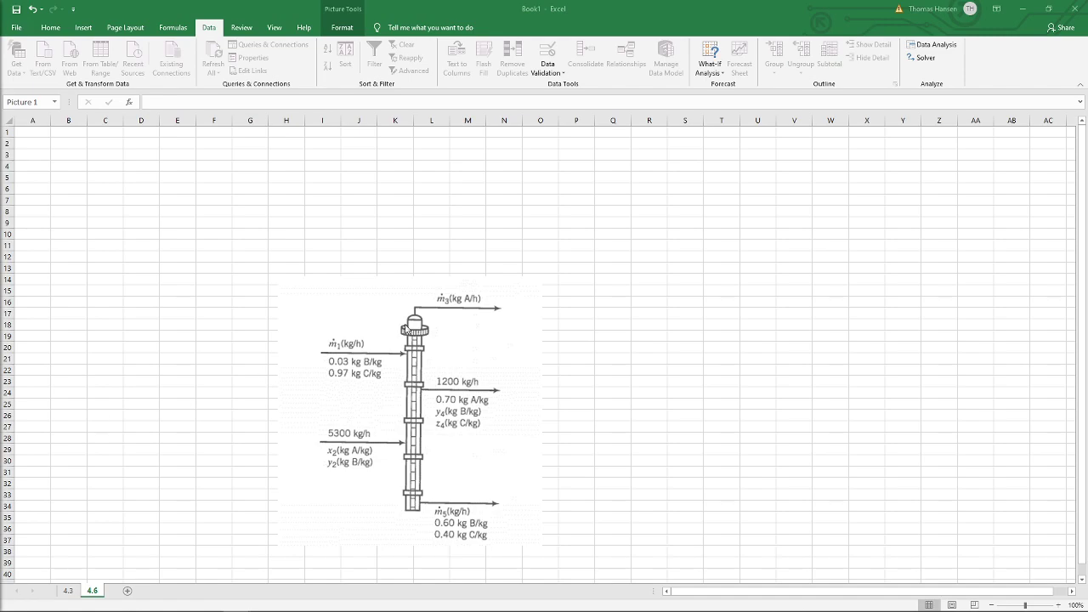
click(407, 345)
drag(407, 345, 605, 322)
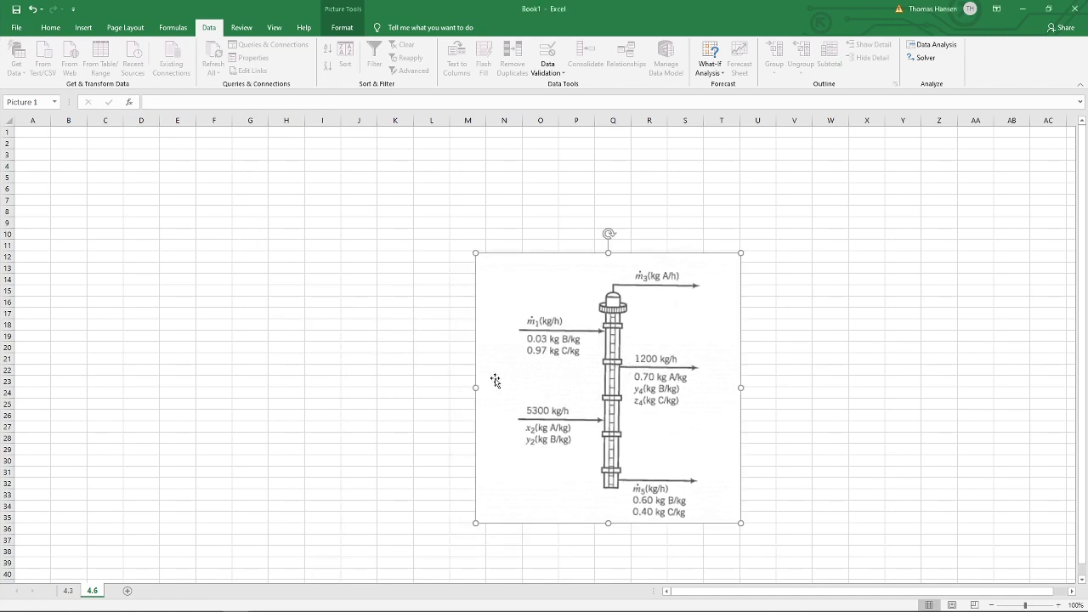
Try to add a size 12 text label above the m1 feed on a copy of the flowchart in Paint
click(341, 413)
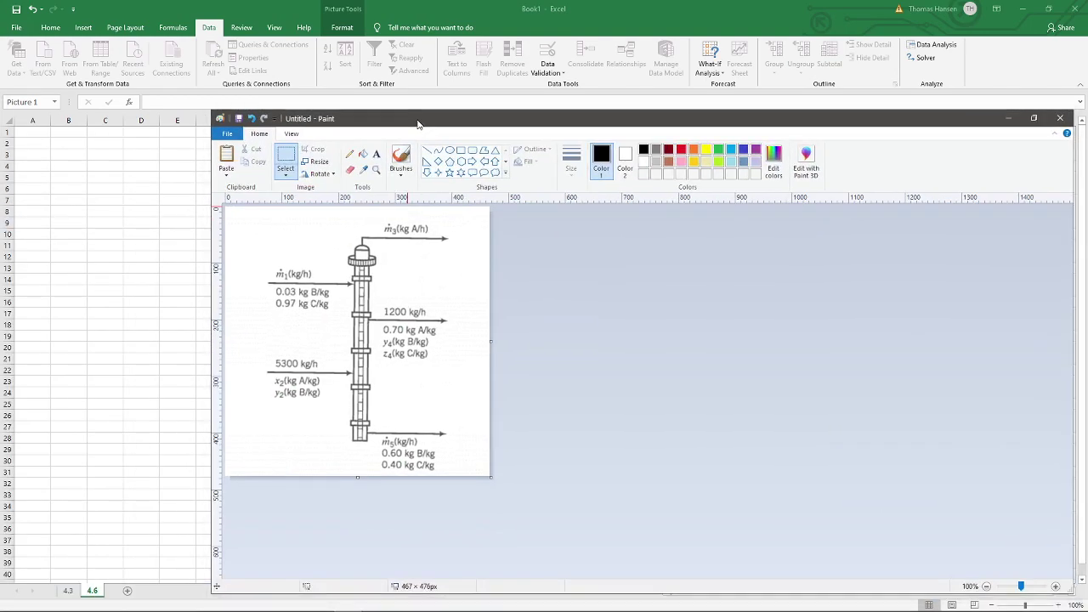
key(super+Up)
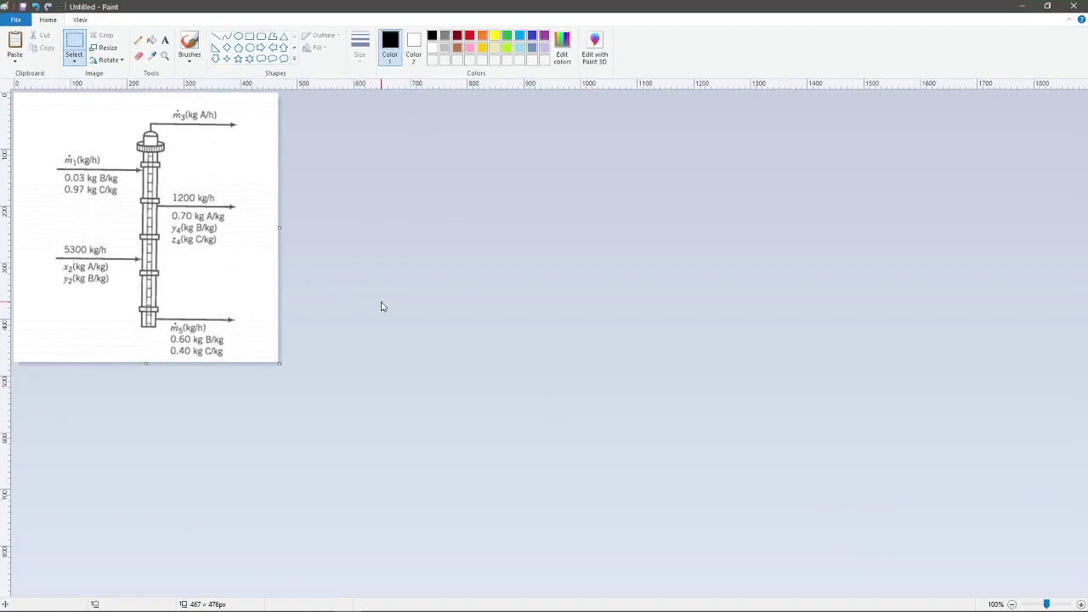
click(165, 40)
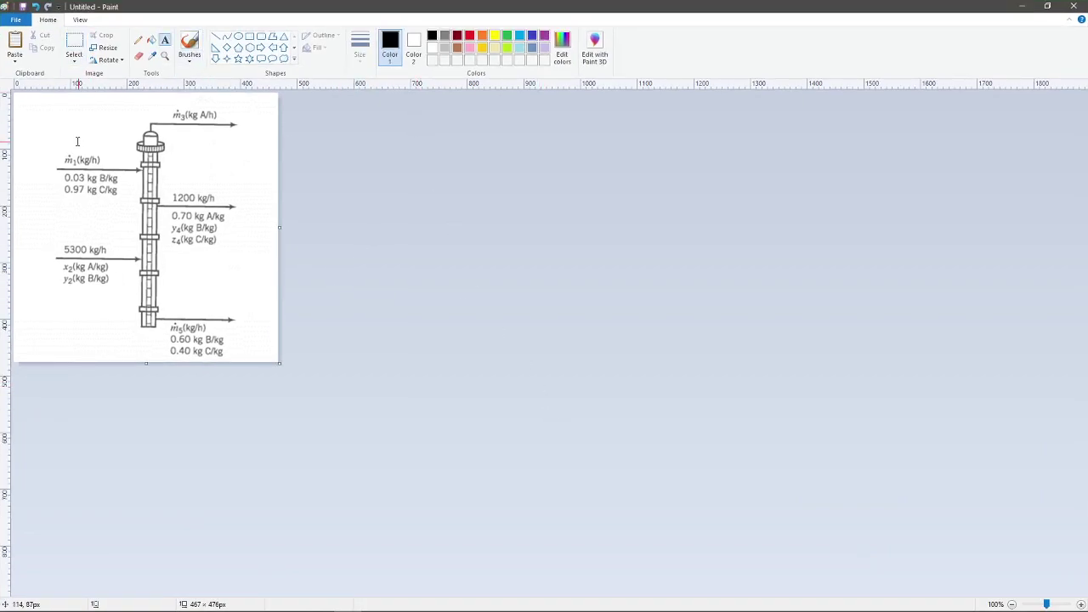
drag(68, 140, 142, 229)
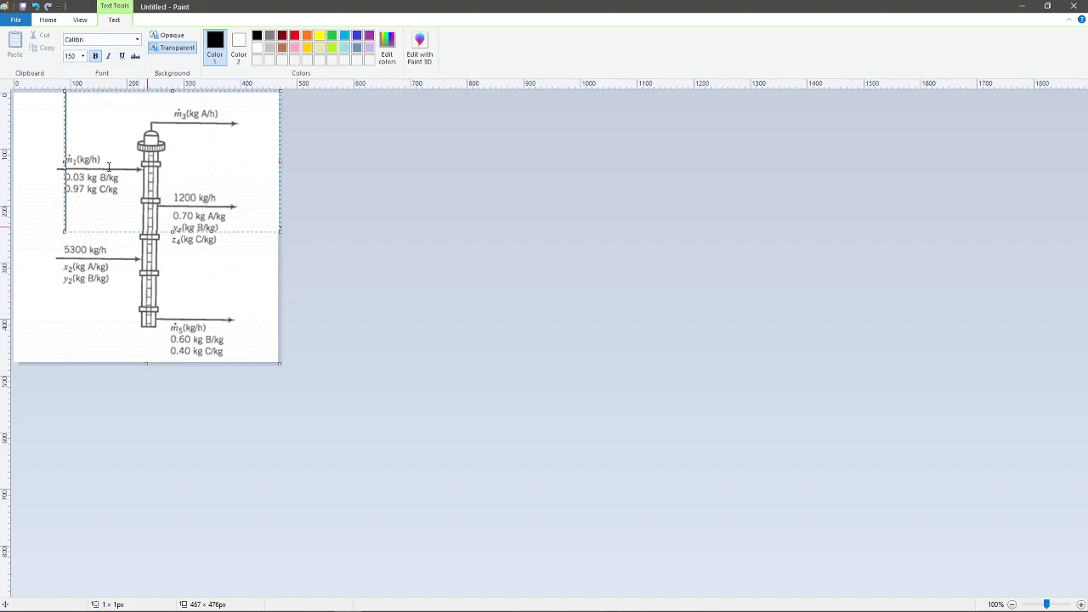
click(83, 56)
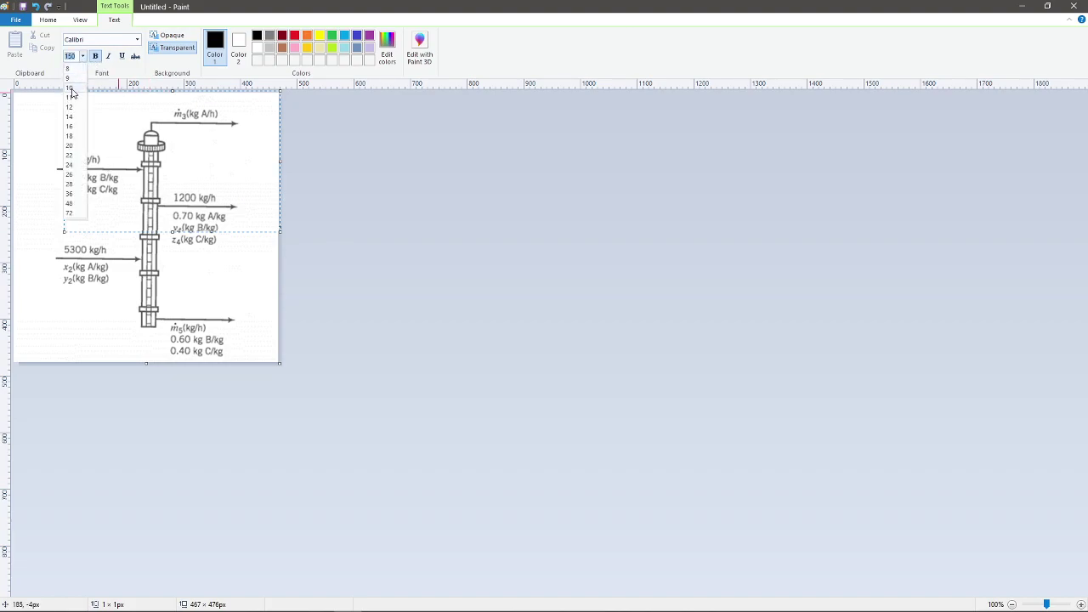
click(86, 91)
click(84, 56)
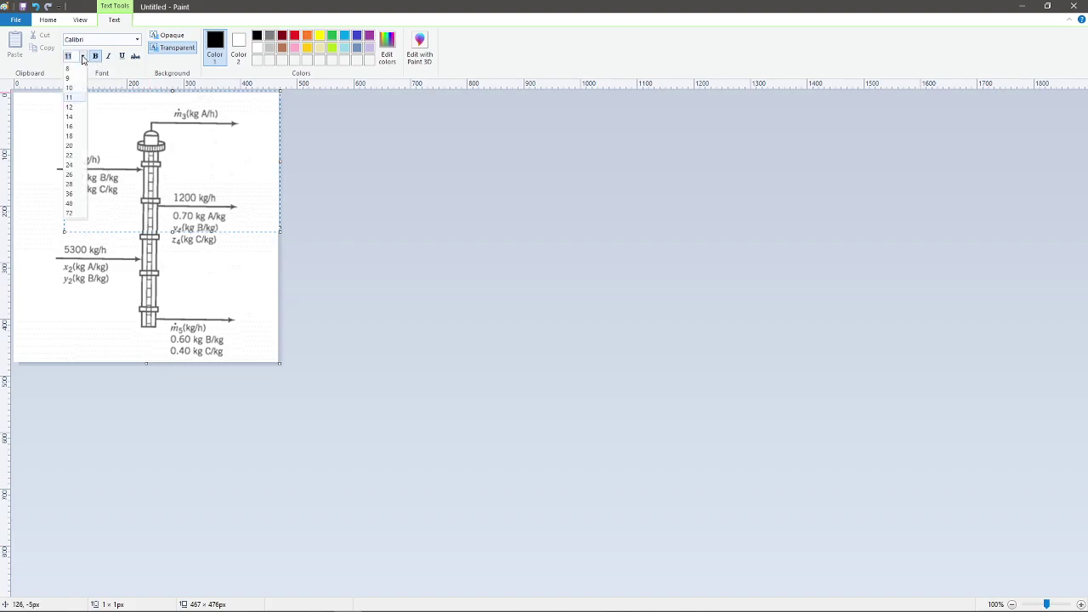
click(77, 111)
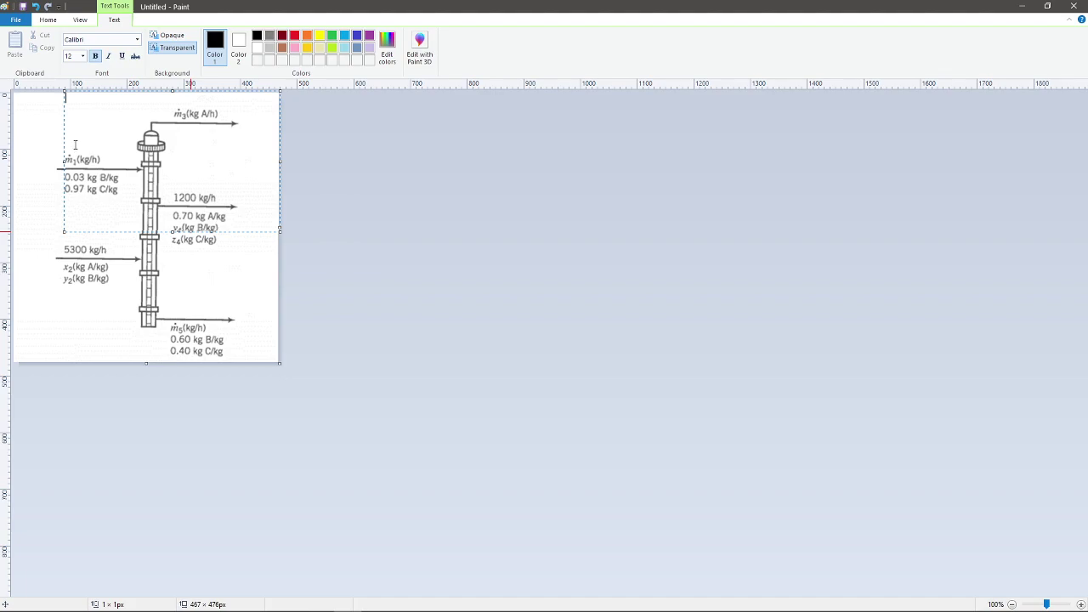
Switch to EdrawMax, maximize its window and paste the distillation column flowchart onto the blank drawing page
click(165, 296)
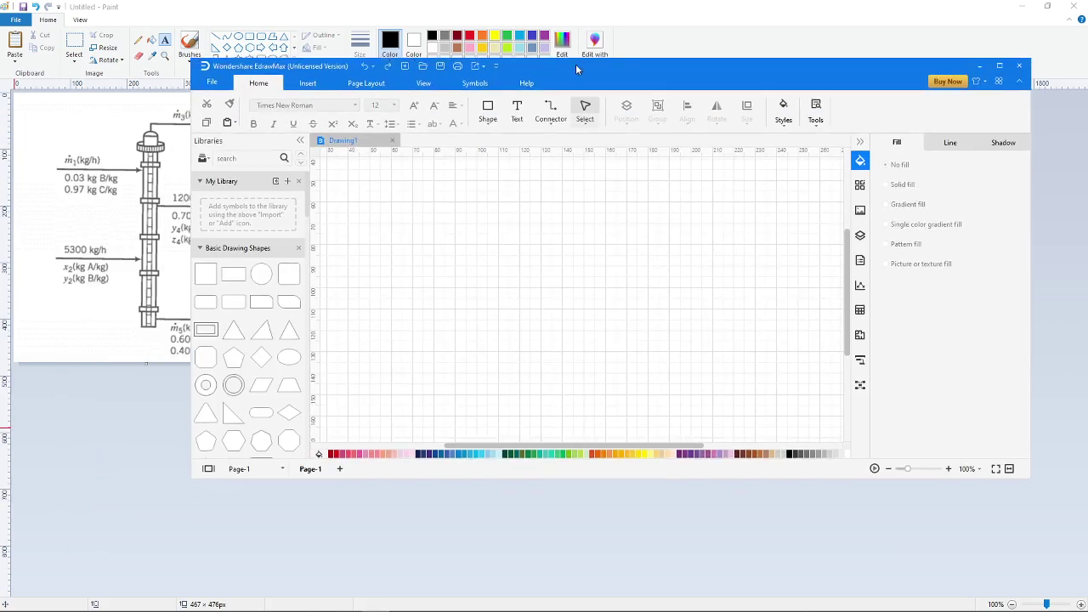
drag(576, 66, 554, 81)
double_click(555, 82)
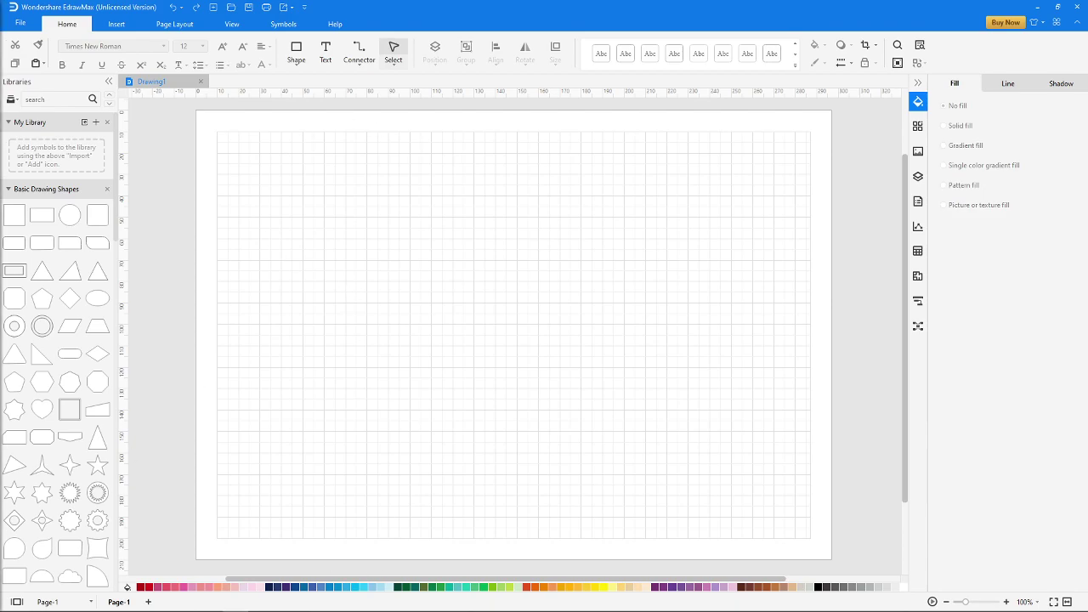
key(ctrl+v)
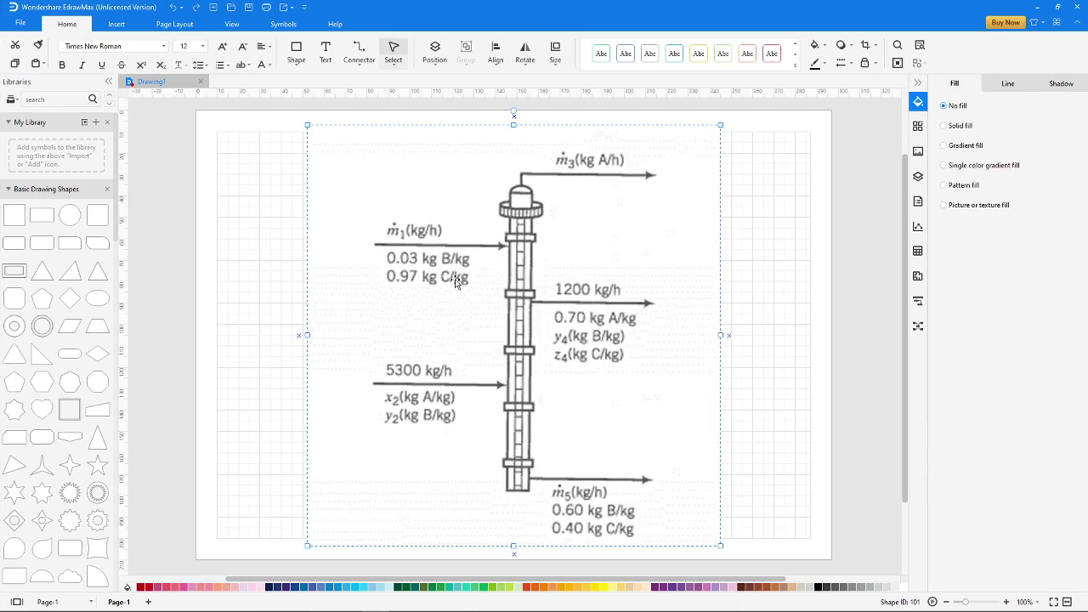
click(281, 294)
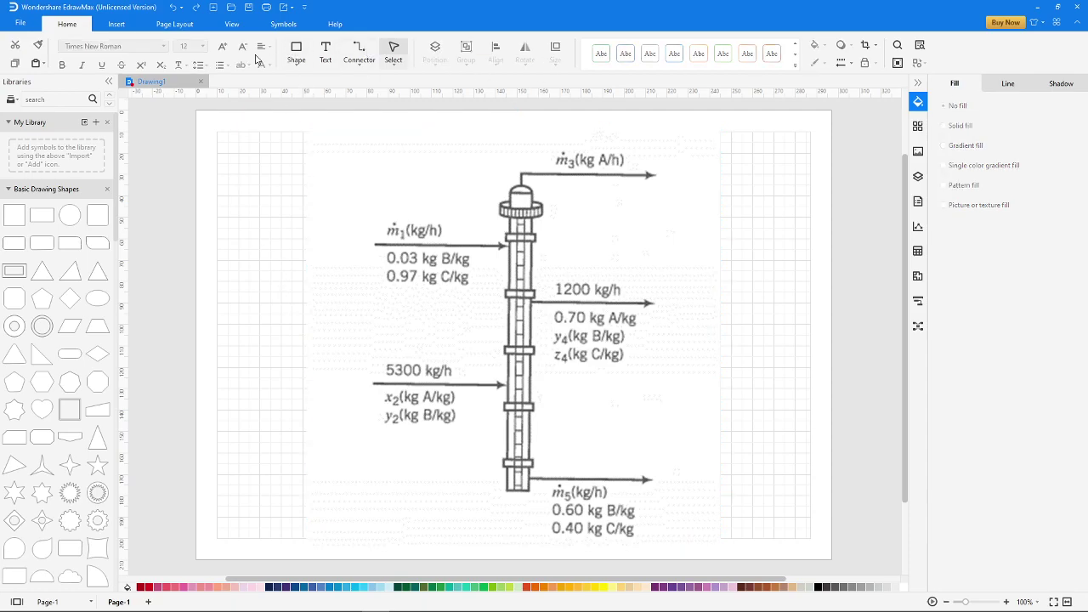
Add the text label S 0.1 above the m1 feed and S 0.2 above the 5300 kg/h feed
click(326, 53)
drag(389, 191, 444, 217)
text(s 0.1)
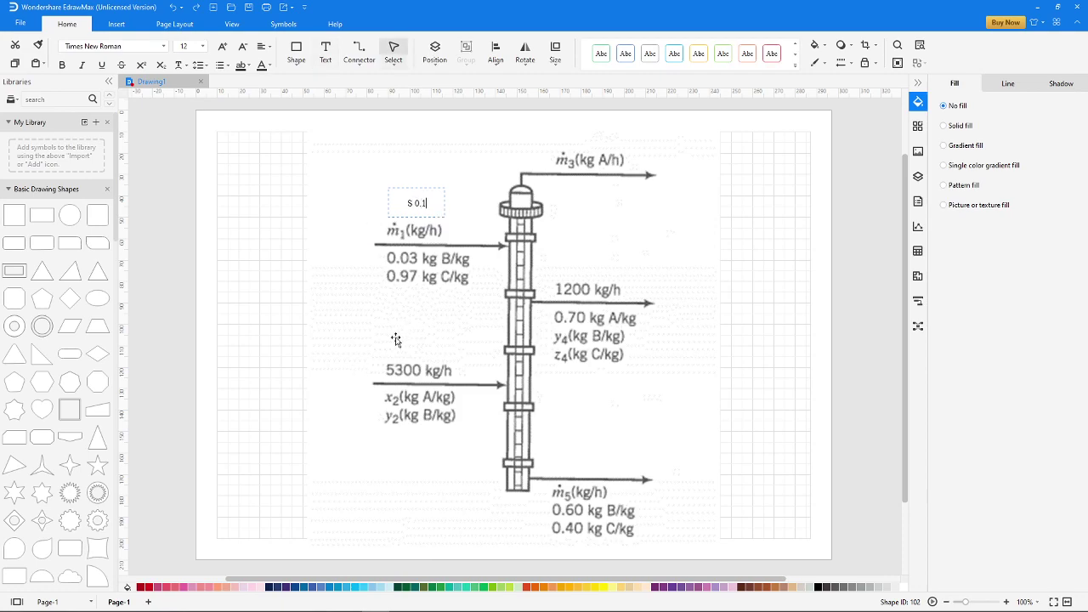
click(267, 295)
click(326, 53)
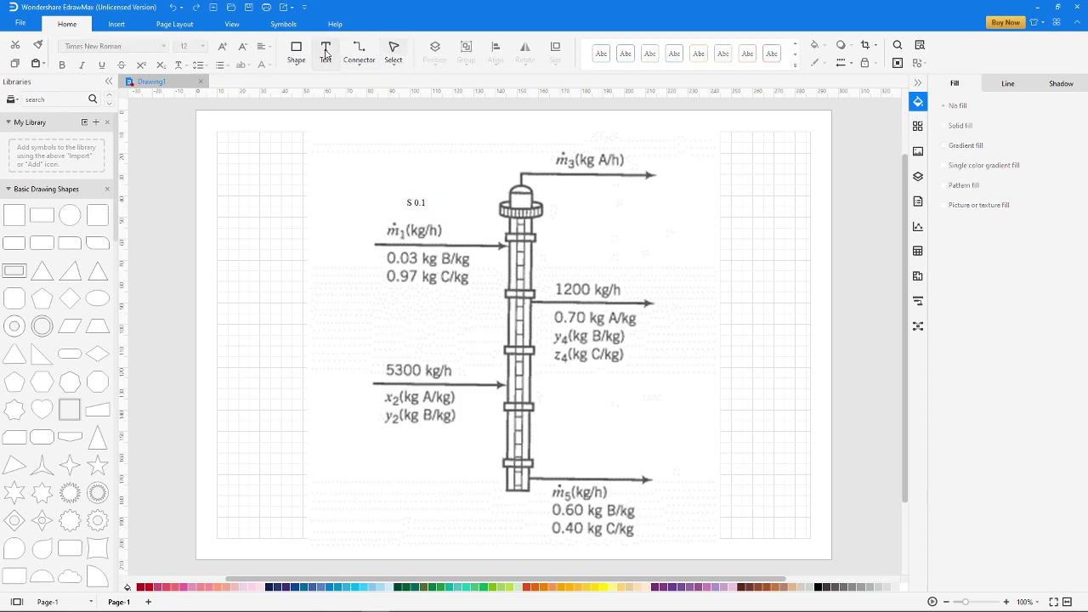
drag(402, 329, 464, 358)
text(S 0.2)
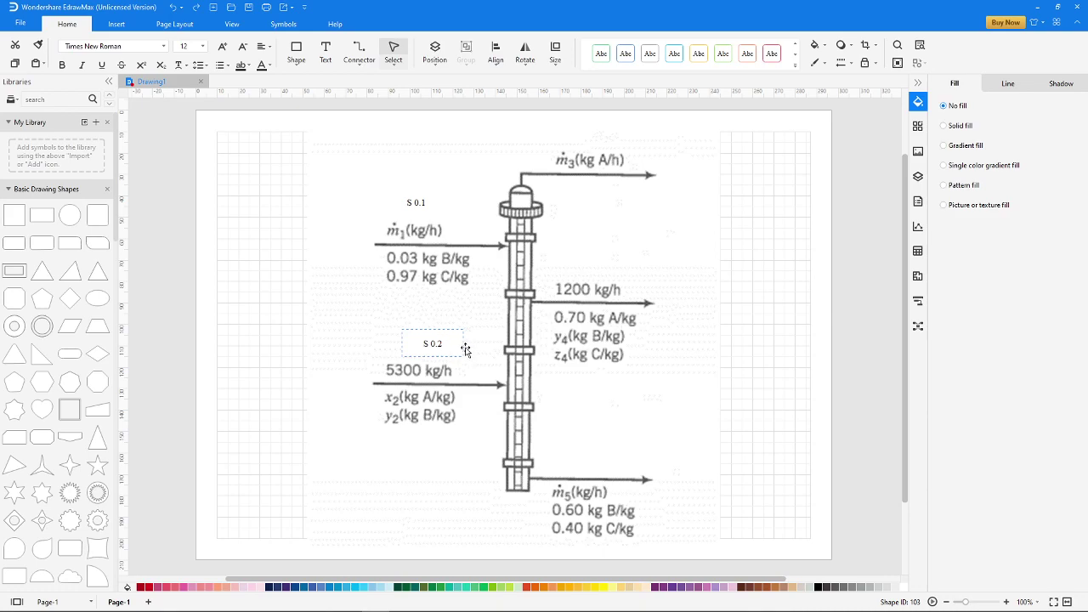
click(213, 365)
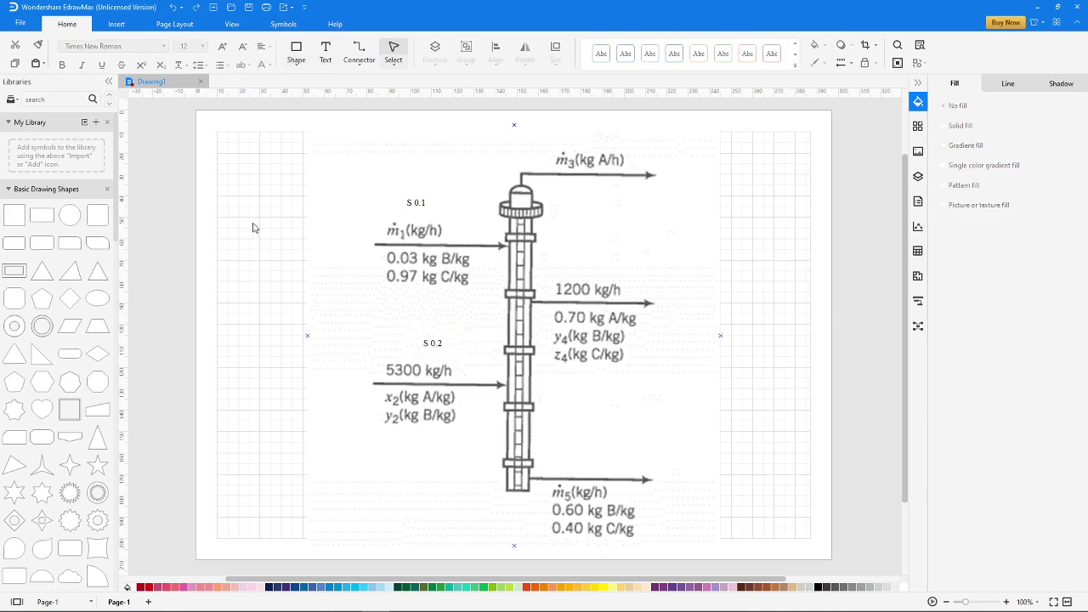
Label the m3 overhead product S 1.1 and the 1200 kg/h product S 1.2, placing S 1.2 just above its flow rate
click(323, 61)
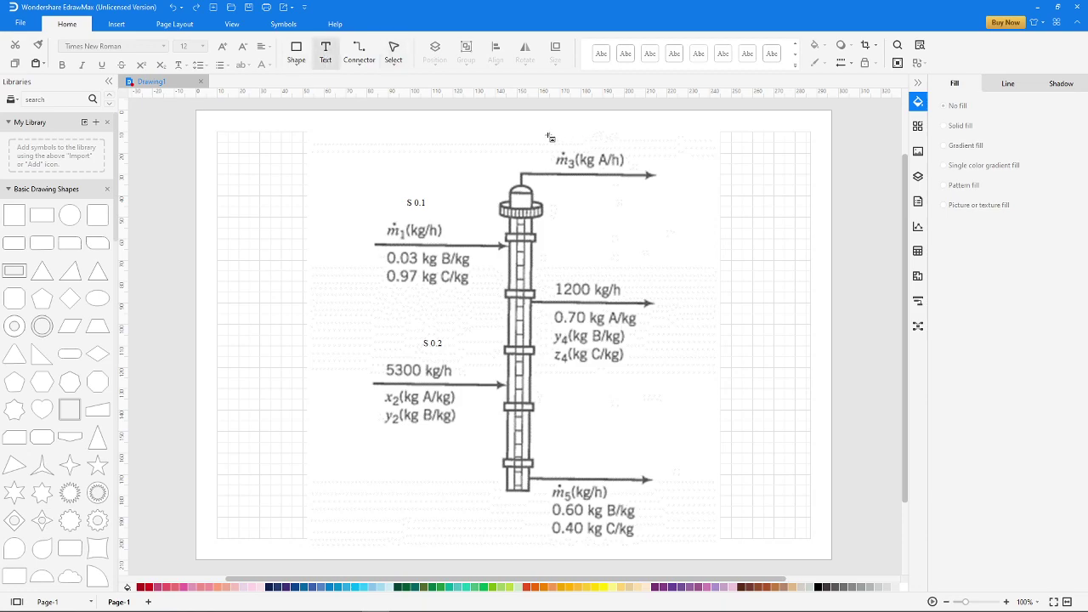
drag(538, 129, 584, 150)
text(S 1.1)
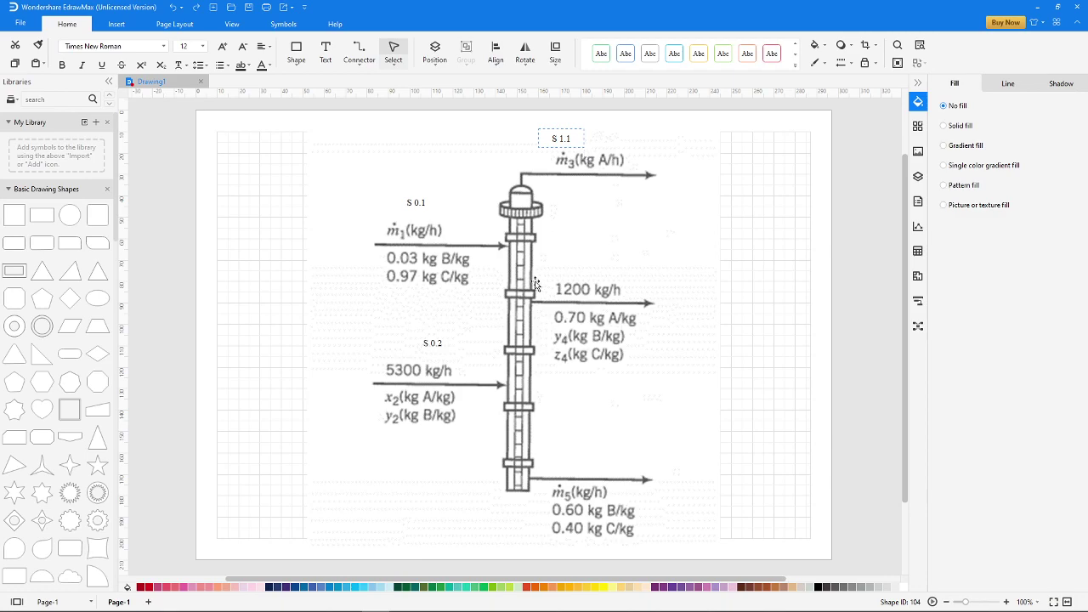
click(325, 51)
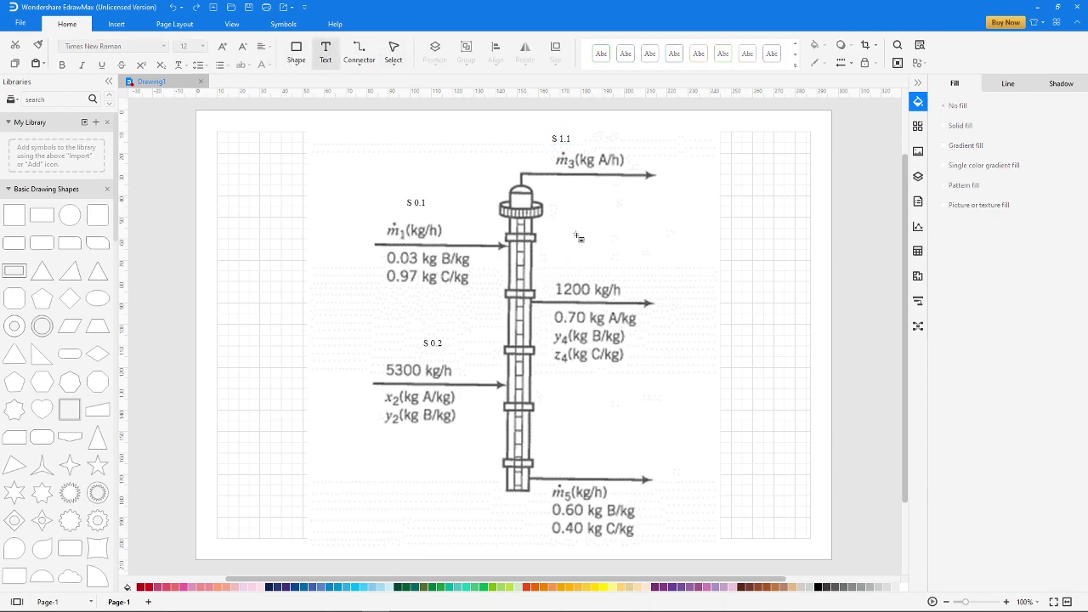
drag(566, 240, 603, 265)
text(S 1.2)
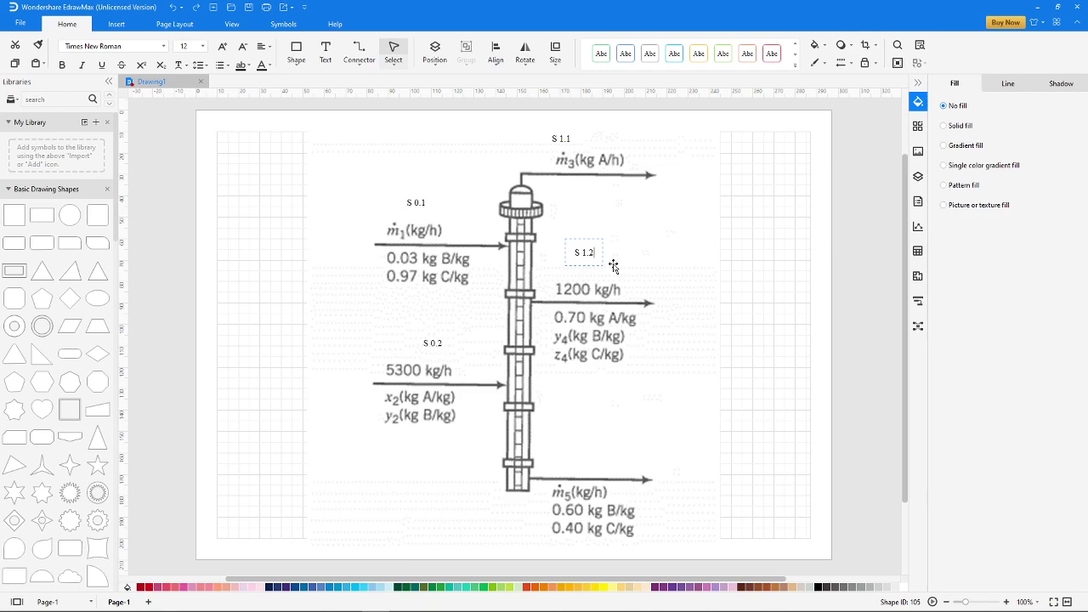
click(578, 236)
drag(579, 238, 583, 253)
Add the text label S 1.3 above the m5 bottom product stream
click(323, 49)
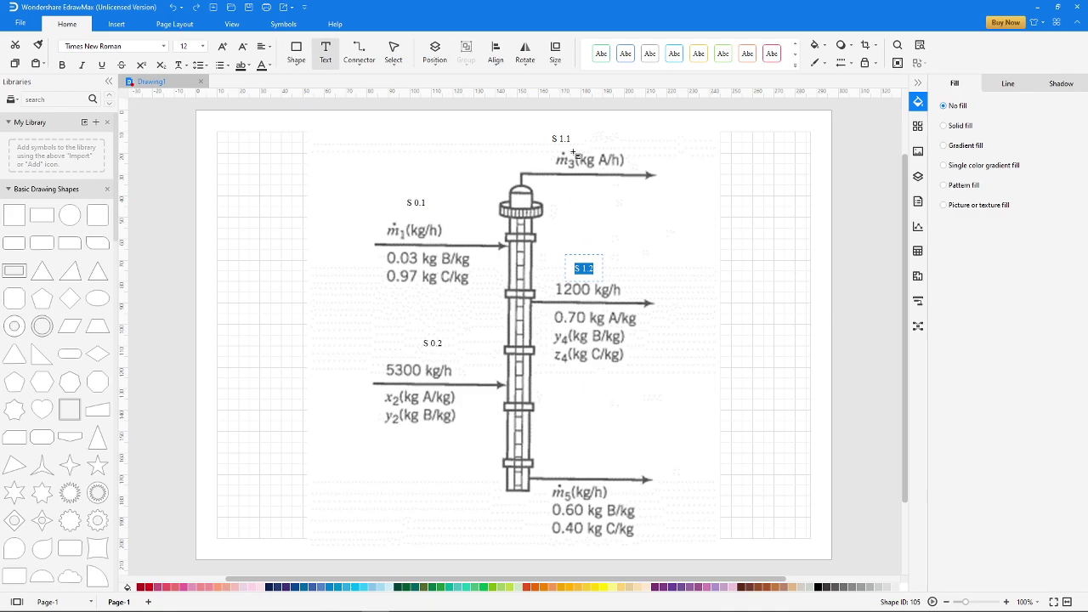
drag(561, 441, 613, 463)
text(S 1.3)
click(214, 428)
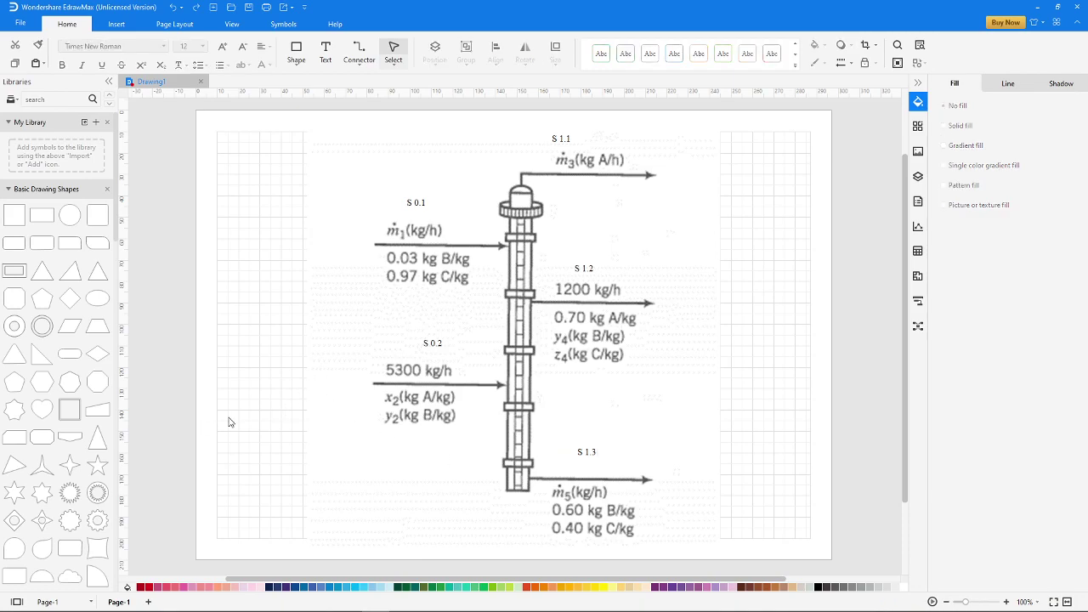
Replace the picture on Excel sheet 4.6 with the labelled flowchart, shrunk and placed around columns M to S below row 15
key(ctrl+a)
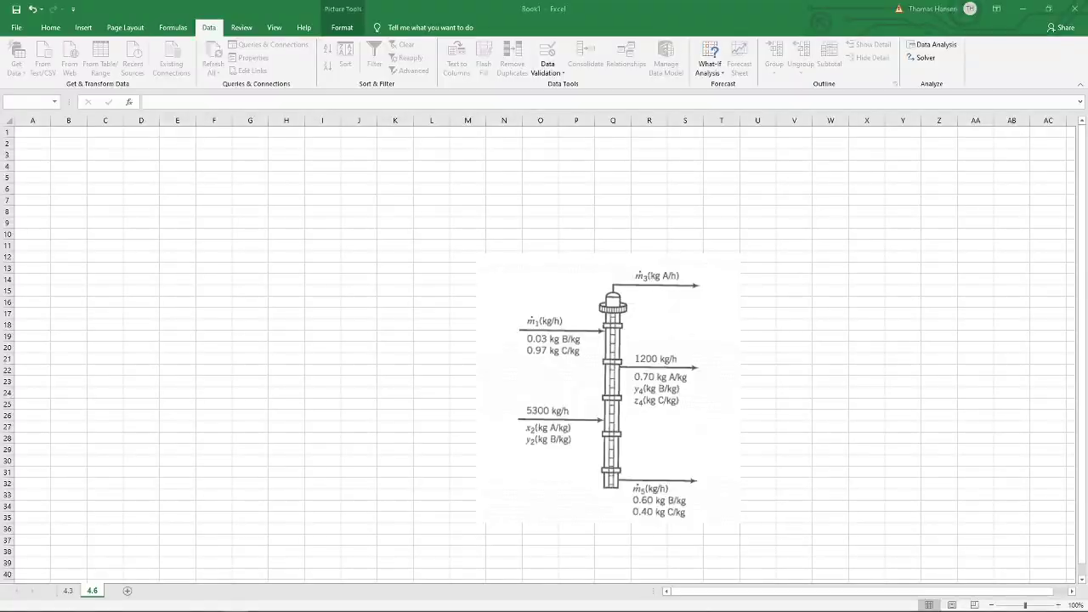
click(625, 349)
key(Delete)
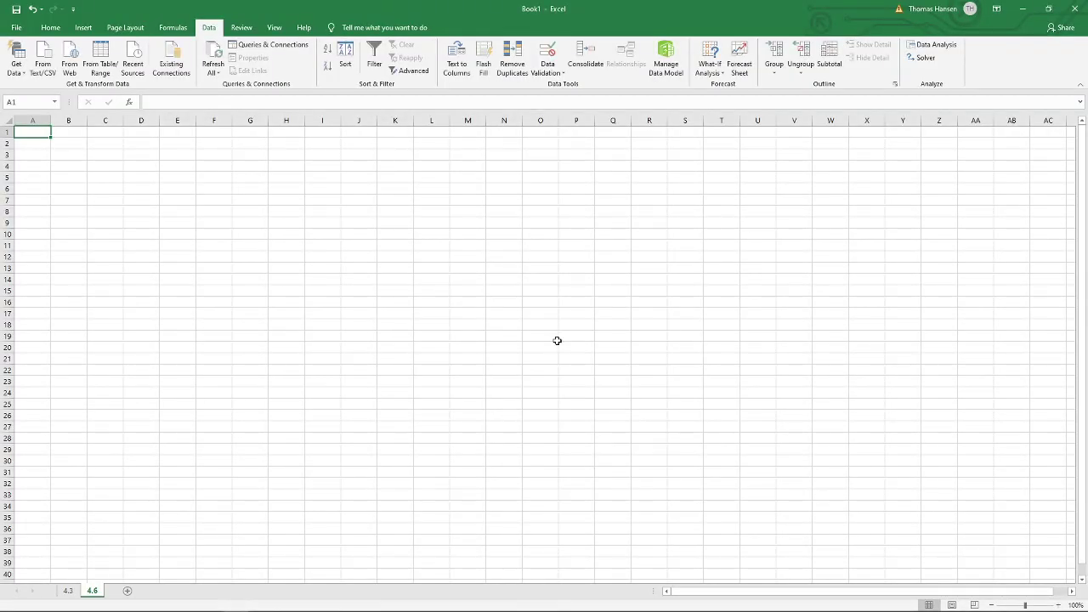
key(ctrl+v)
drag(211, 202, 687, 278)
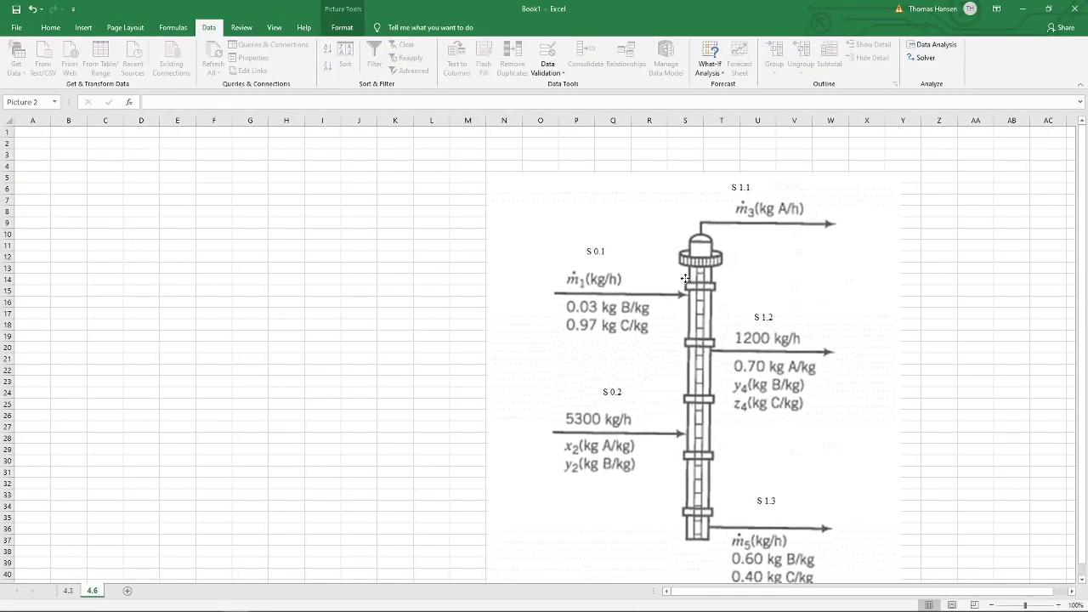
drag(899, 171, 687, 305)
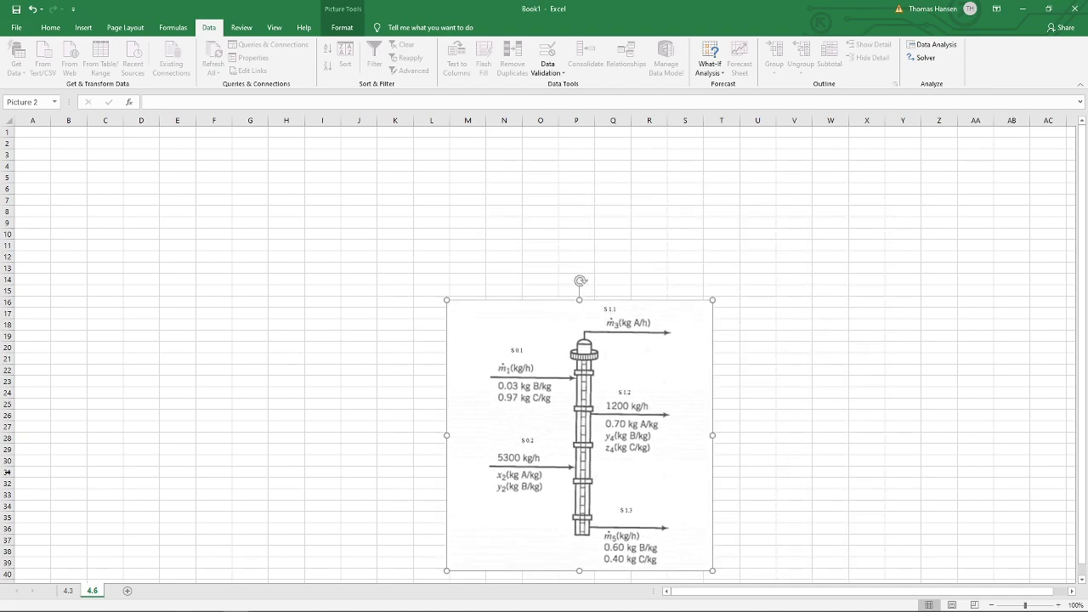
List the stream names S 0.1, S 0.2, S 1.1, S 1.2 and S 1.3 in cells A2 to A6
click(32, 136)
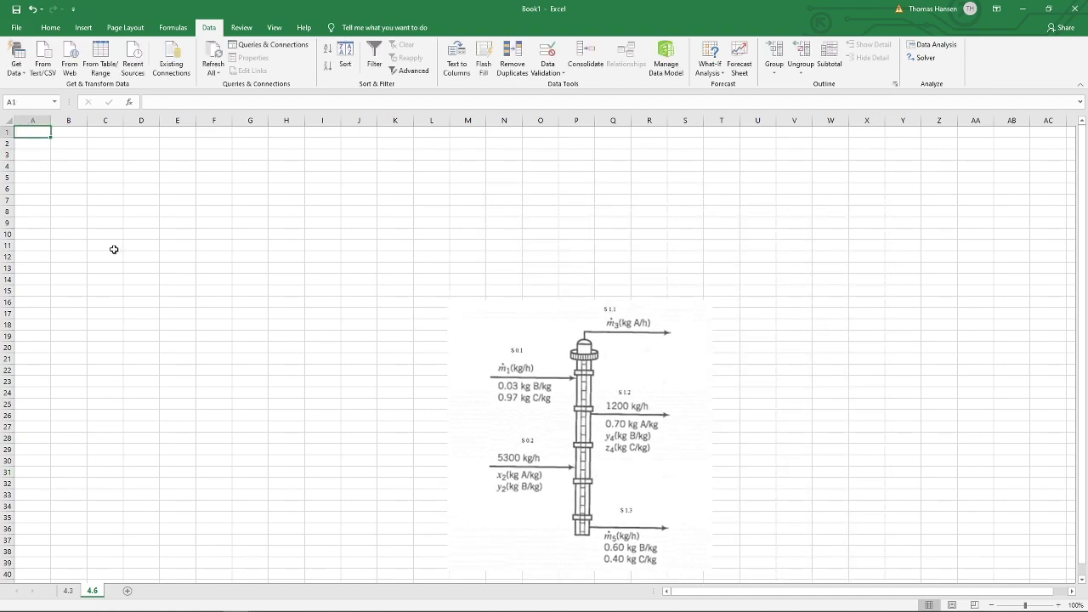
key(Down)
text(S 0.)
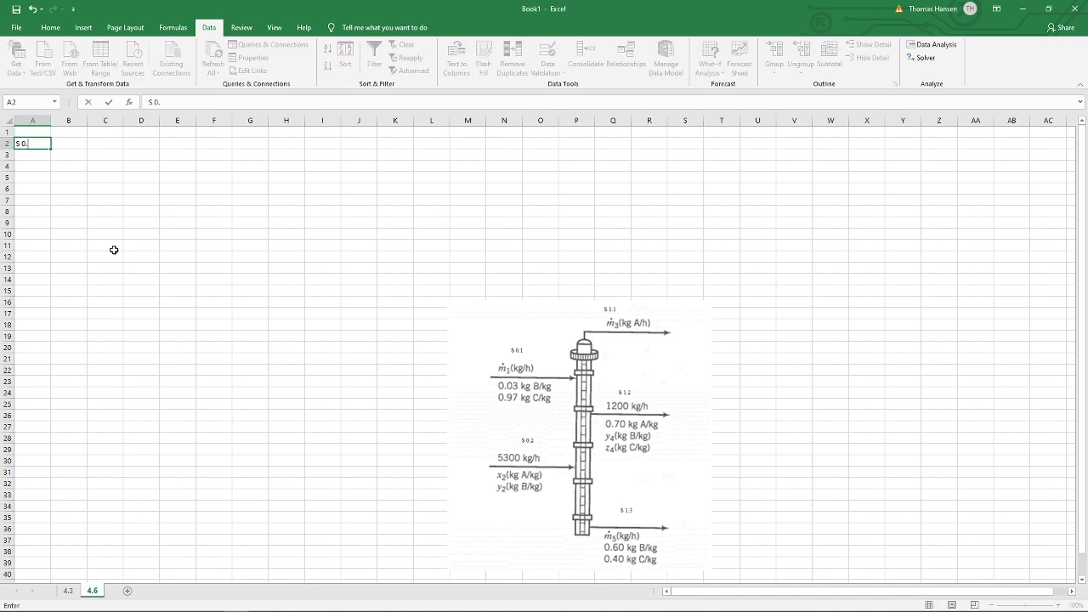
text(1)
key(Return)
text(S 0.2)
key(Return)
text(S 1.1)
key(Return)
text(S 1.2)
text(S 1.3)
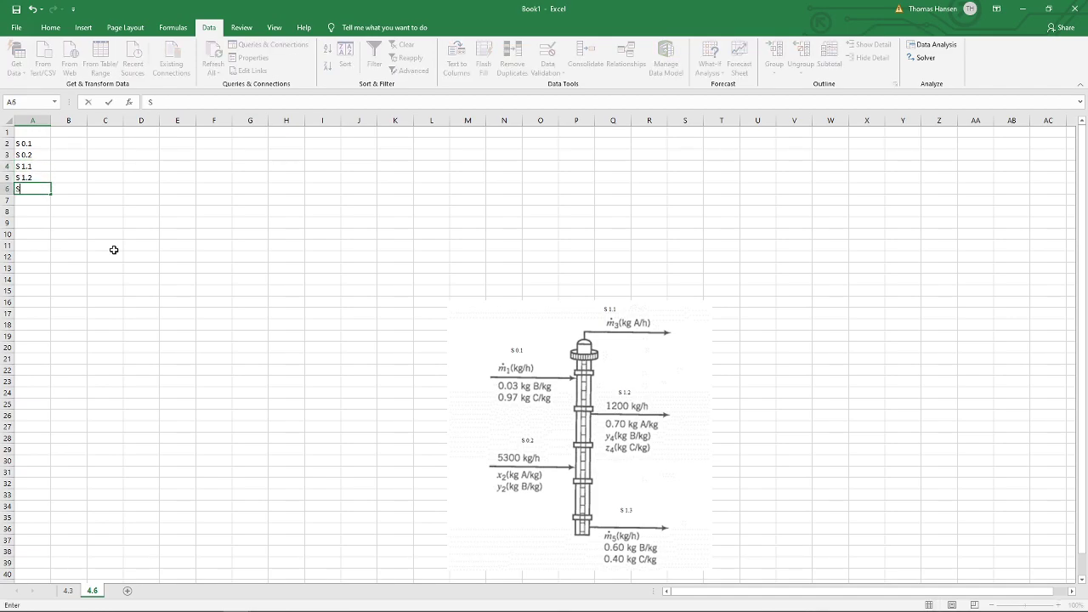
key(Tab)
Enter the flow column headings total, A, B and C in cells B1 to E1
key(Up)
key(Up)
key(Up)
key(Up)
key(Up)
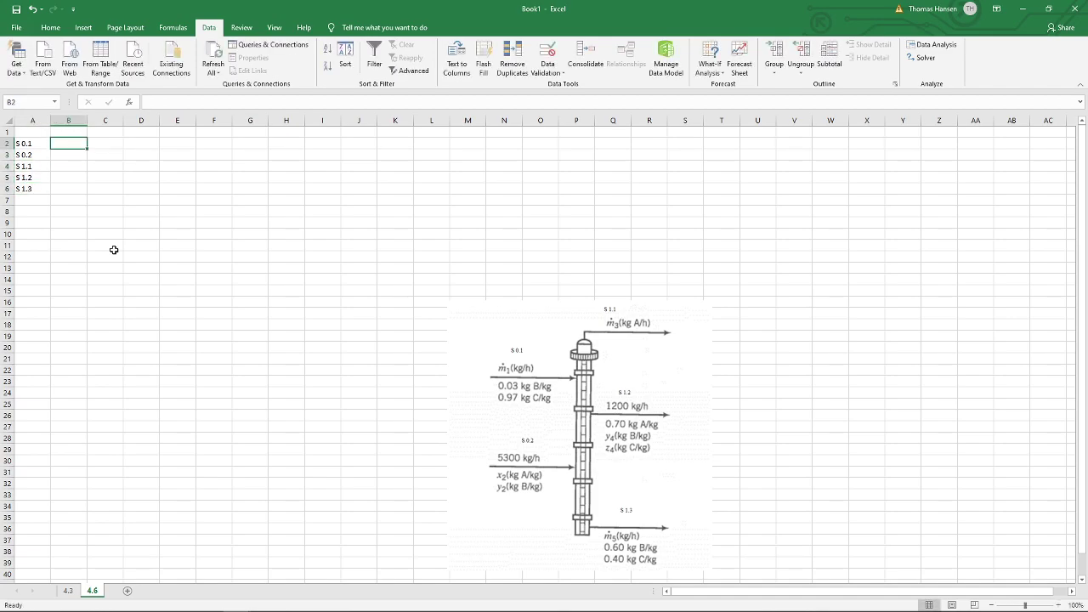
text(total)
key(Tab)
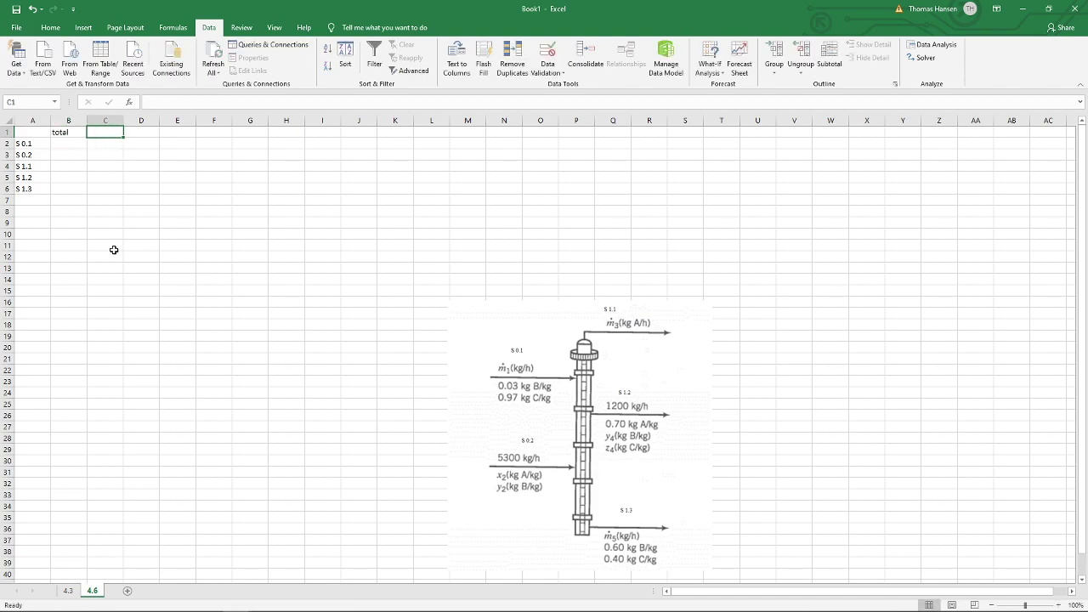
text(A)
key(Tab)
text(B)
key(Tab)
key(Down)
key(Up)
text(C)
key(Tab)
Enter the composition column headings %A, %B and %C in cells F1 to H1
text(%A)
key(Tab)
text(%B)
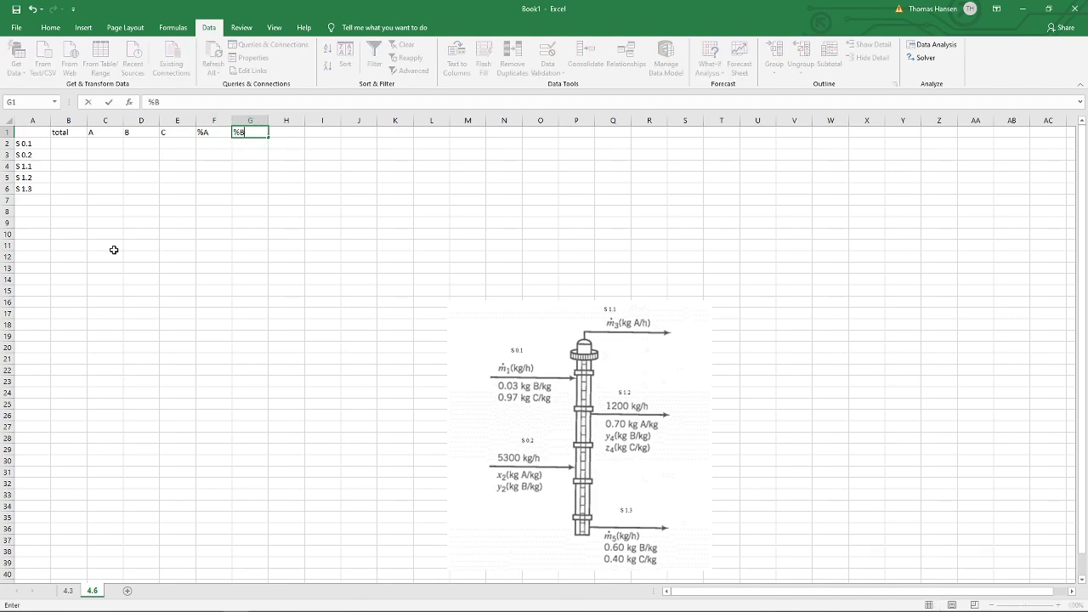
key(Tab)
text(%C)
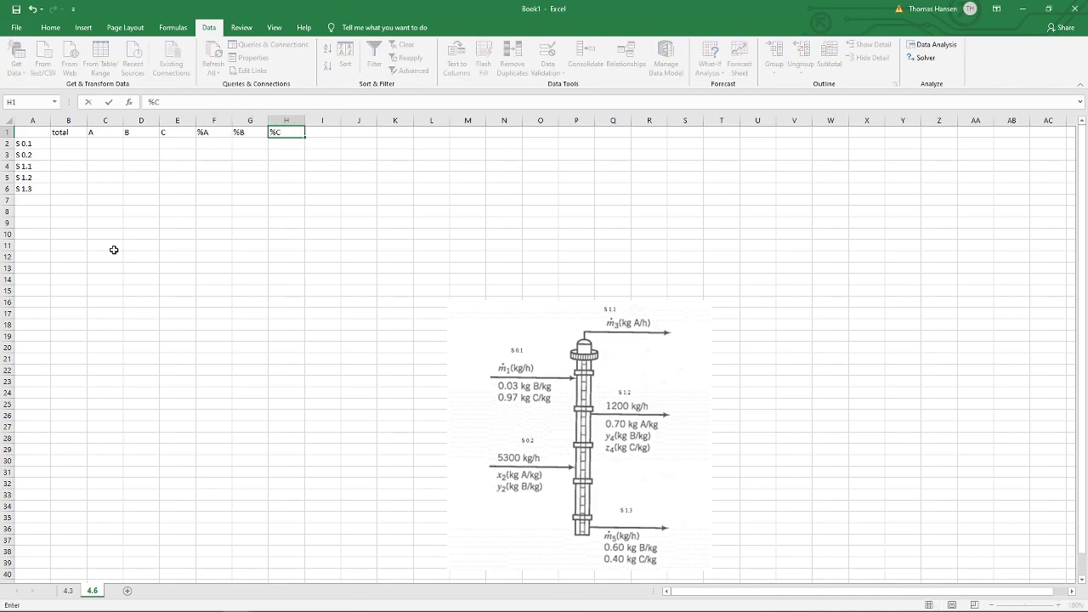
Enter the heading frac in cell I1 after the composition columns
key(Tab)
text(frac)
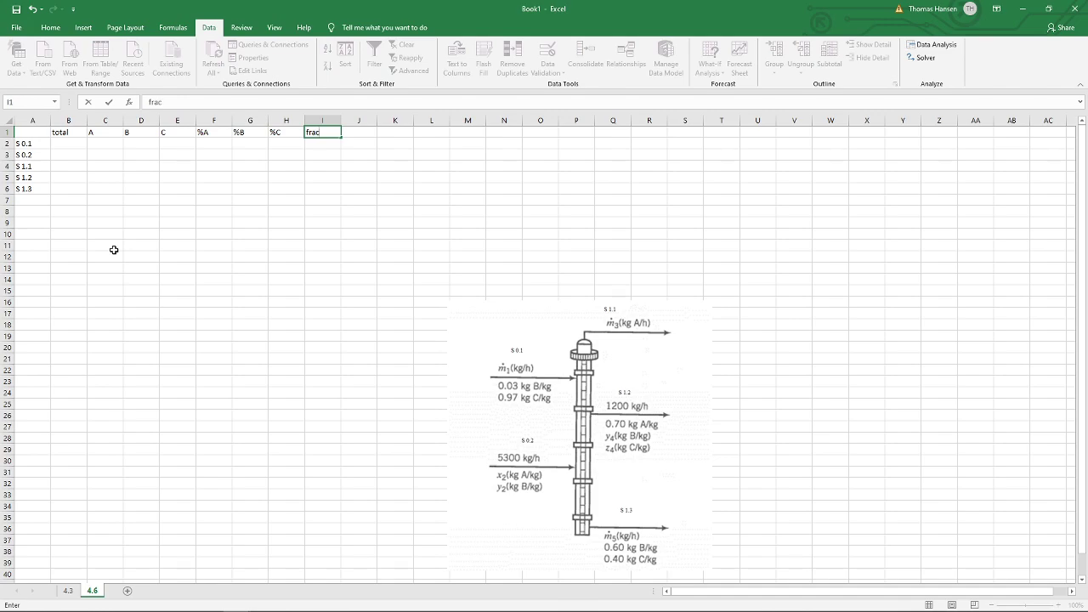
key(Return)
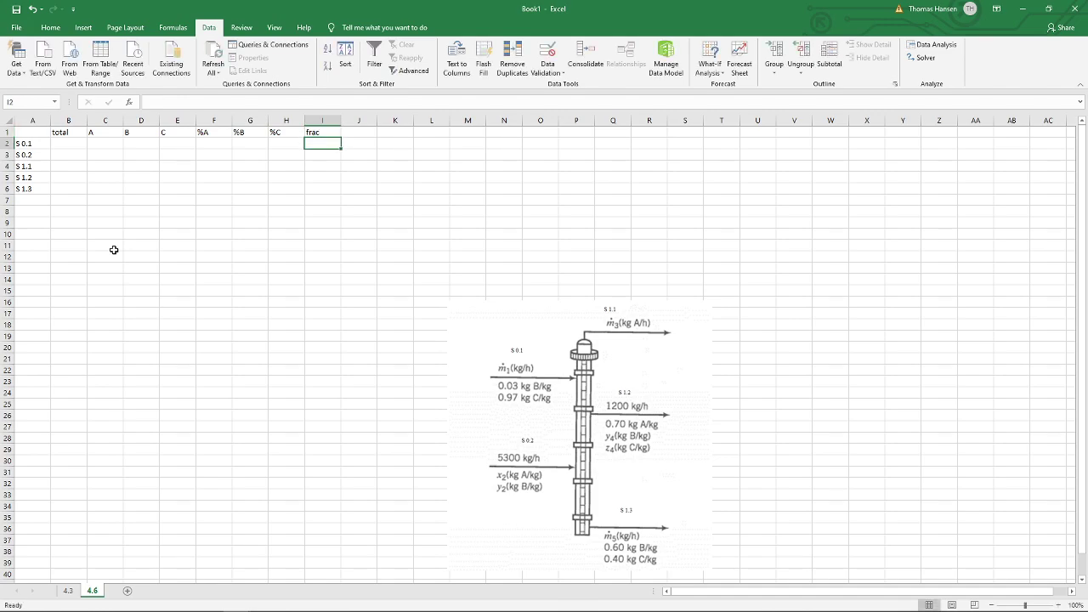
Sum the composition fractions F2:H2 in cell I2 and fill the formula down to I6
text(=sum()
drag(217, 148, 282, 144)
text())
key(Return)
key(Up)
drag(341, 149, 333, 190)
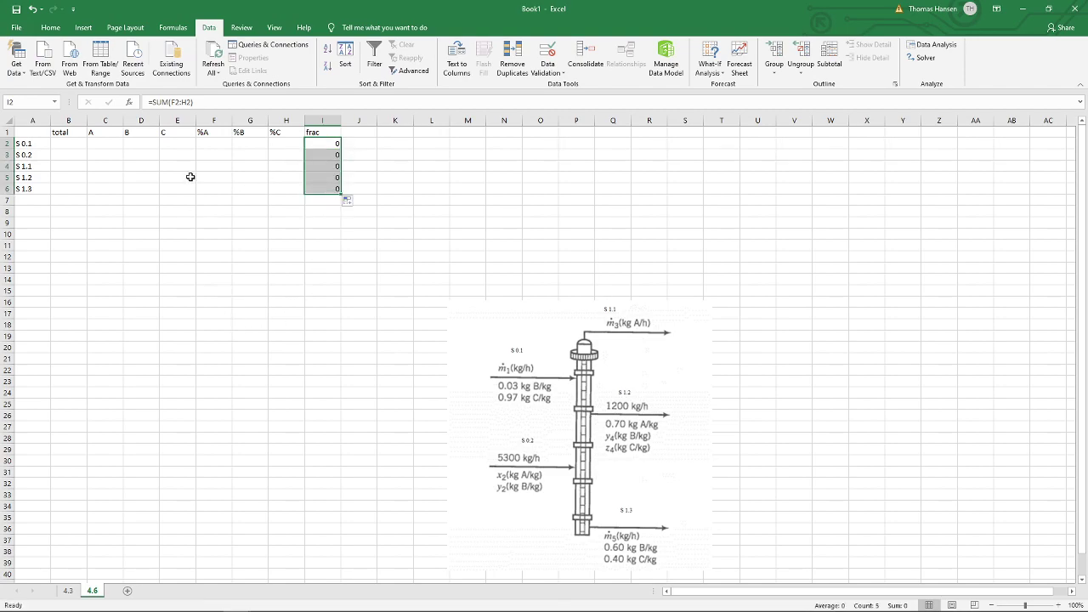
Fill the unknown S 0.1 total in cell B2 with the standard orange colour
click(70, 144)
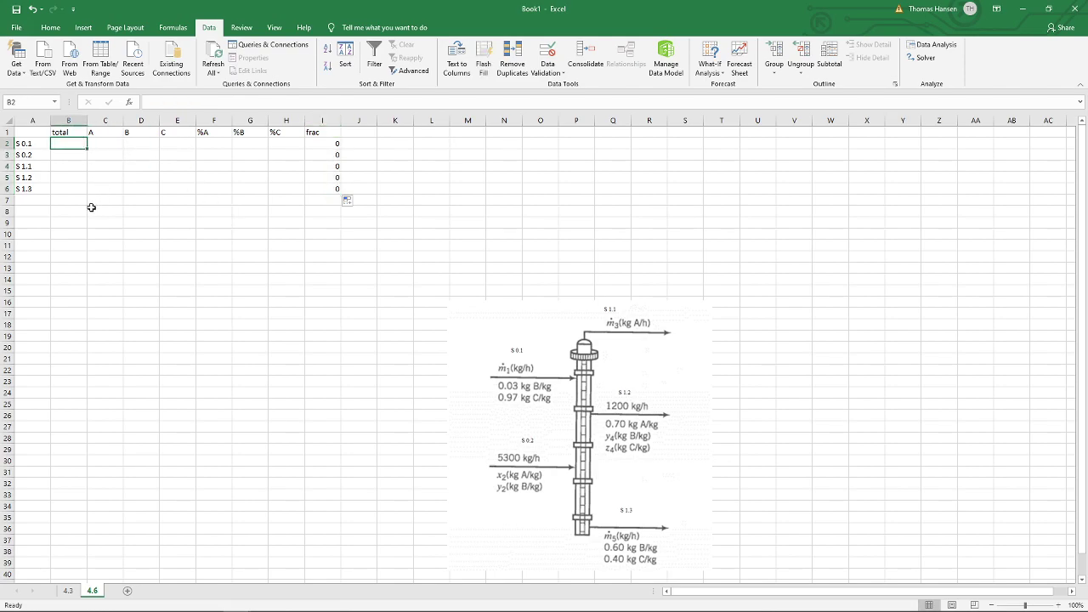
click(51, 28)
click(186, 67)
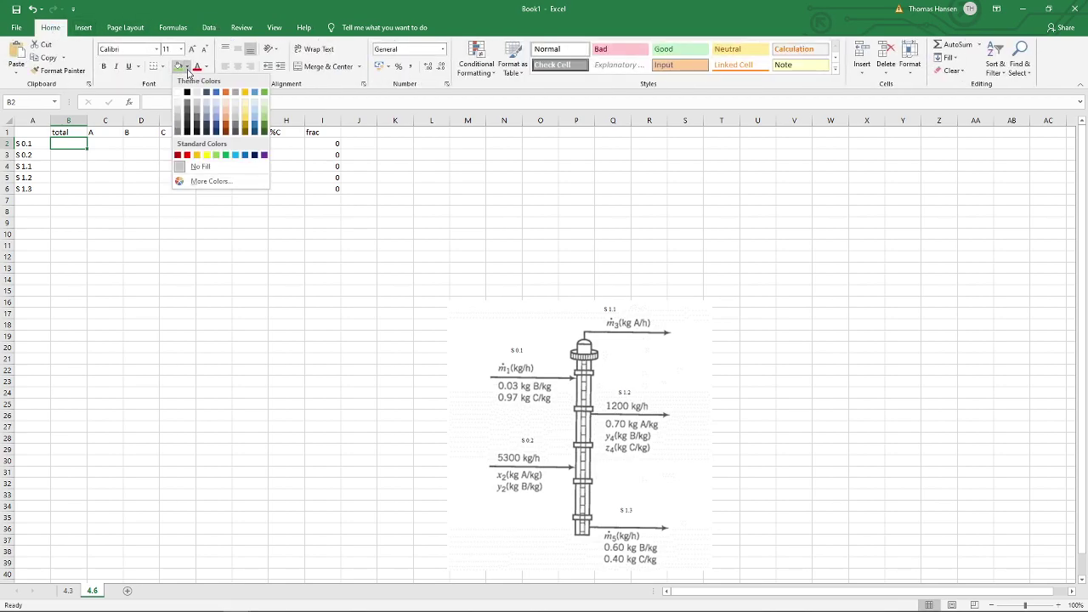
click(198, 159)
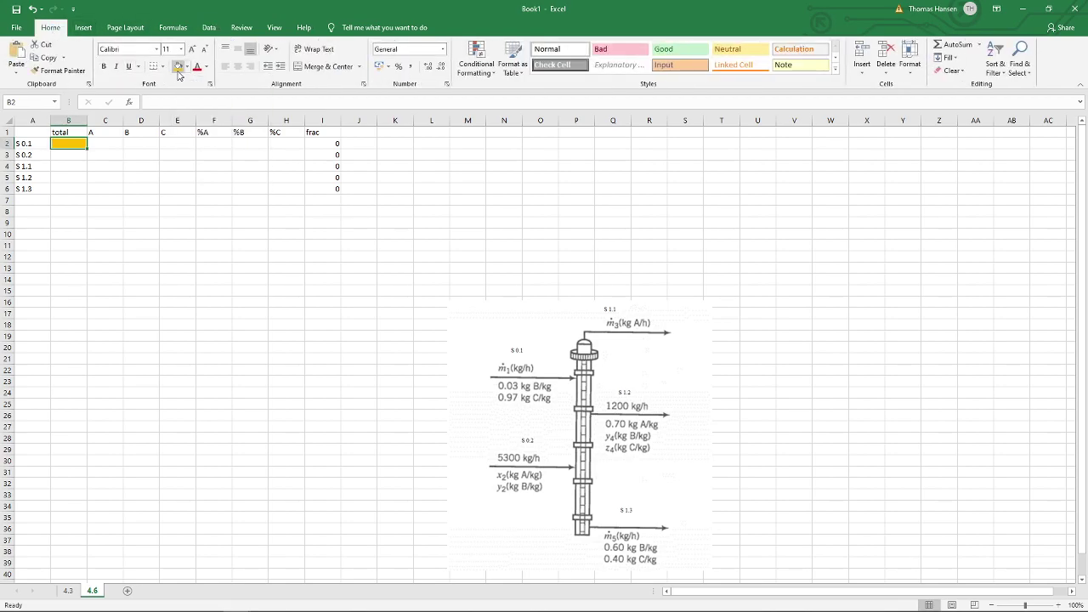
Enter the S 0.1 fractions 0.03 for %B in G2 and 0.97 for %C in H2
key(Right)
key(Right)
key(Right)
key(Right)
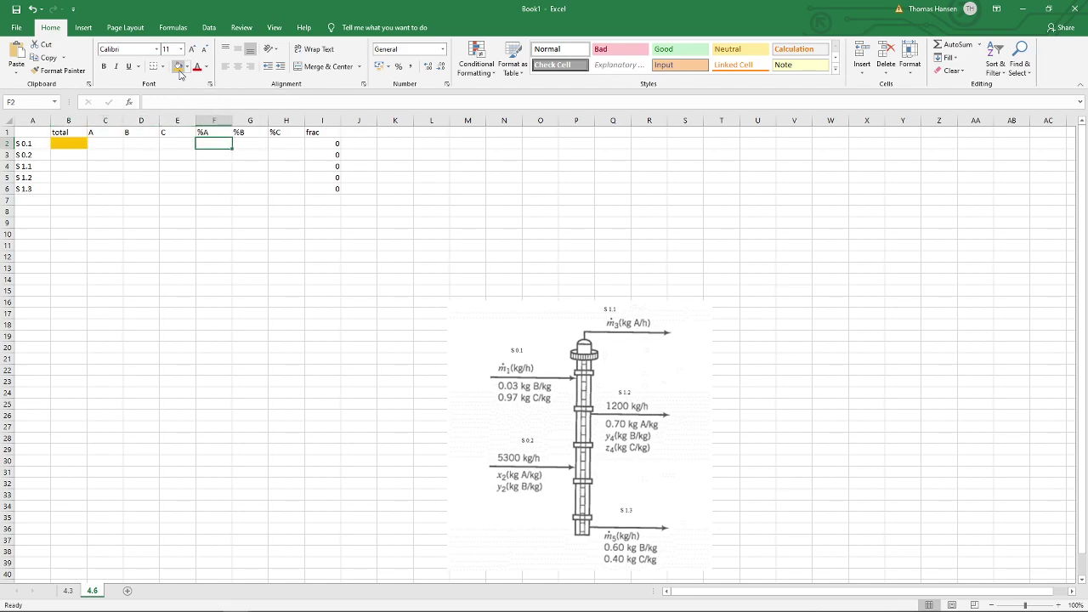
key(Right)
text(0.03)
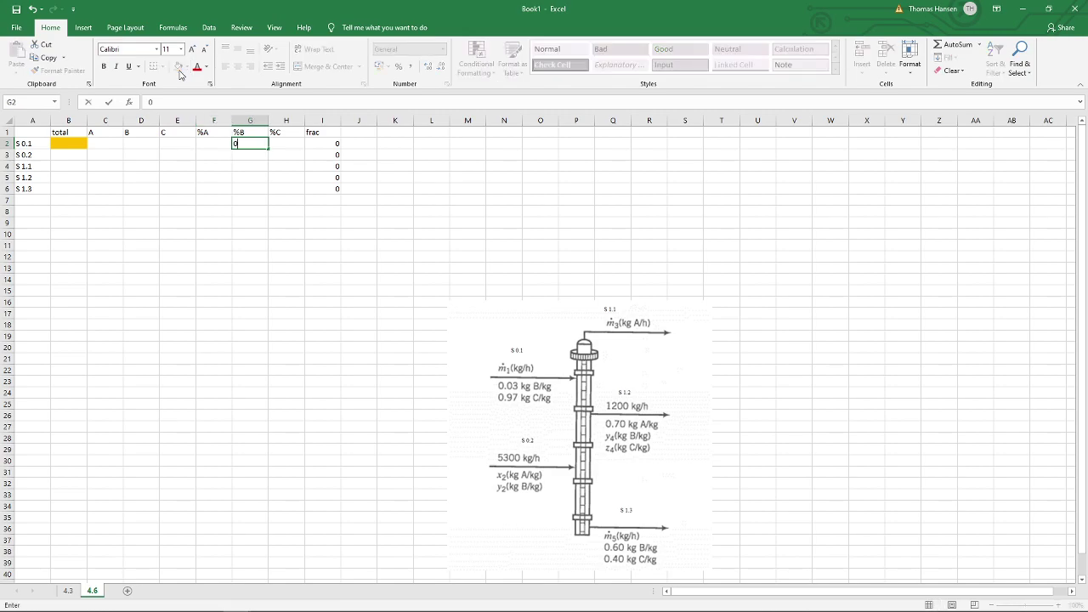
key(Right)
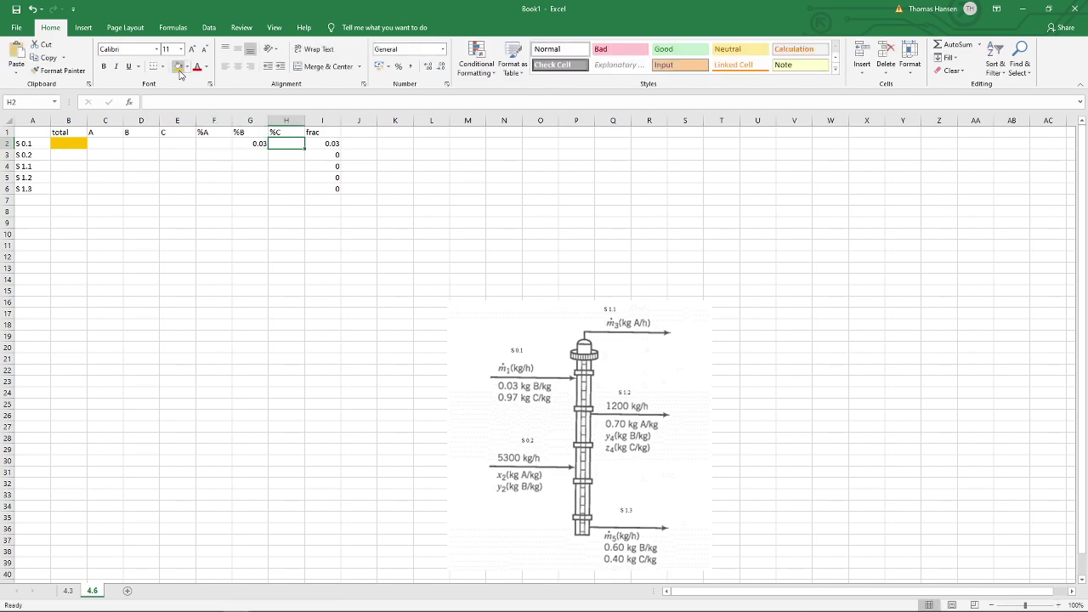
text(0.97)
key(Return)
Enter 0 as the %A fraction of S 0.1 in cell F2
key(Up)
key(Right)
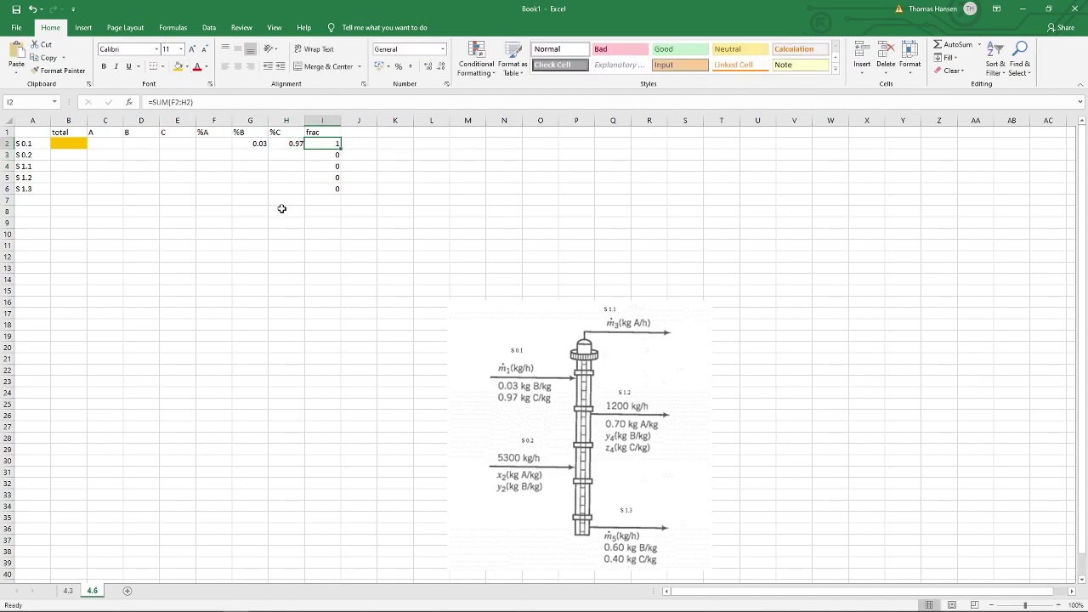
key(Left)
key(Left)
key(Left)
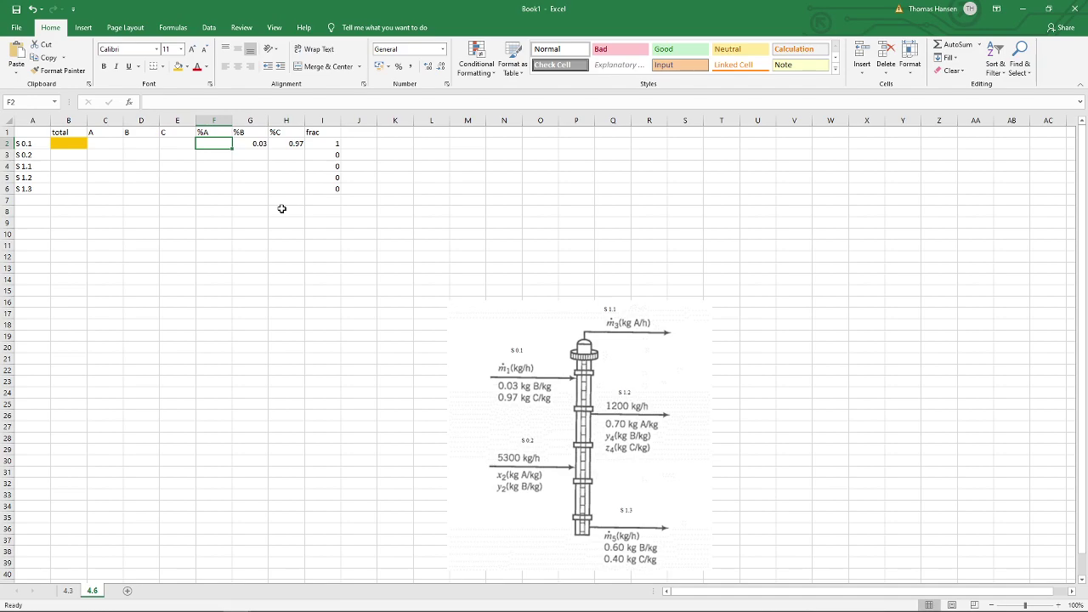
text(0)
Enter 5300 as the total flow of S 0.2 in cell B3
key(Left)
key(Left)
key(Left)
key(Left)
key(Down)
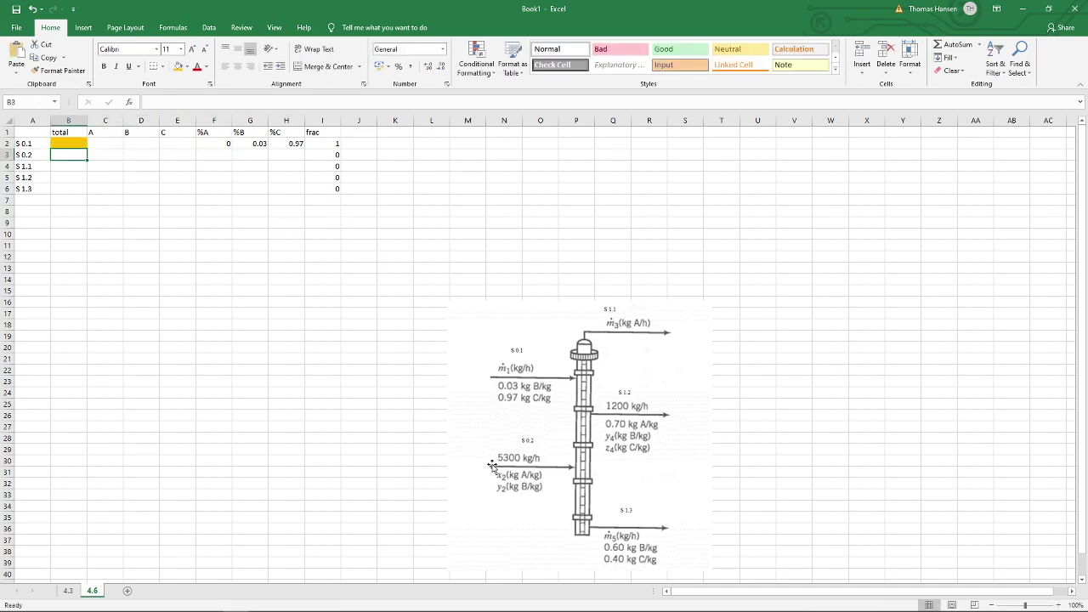
text(5300)
key(Return)
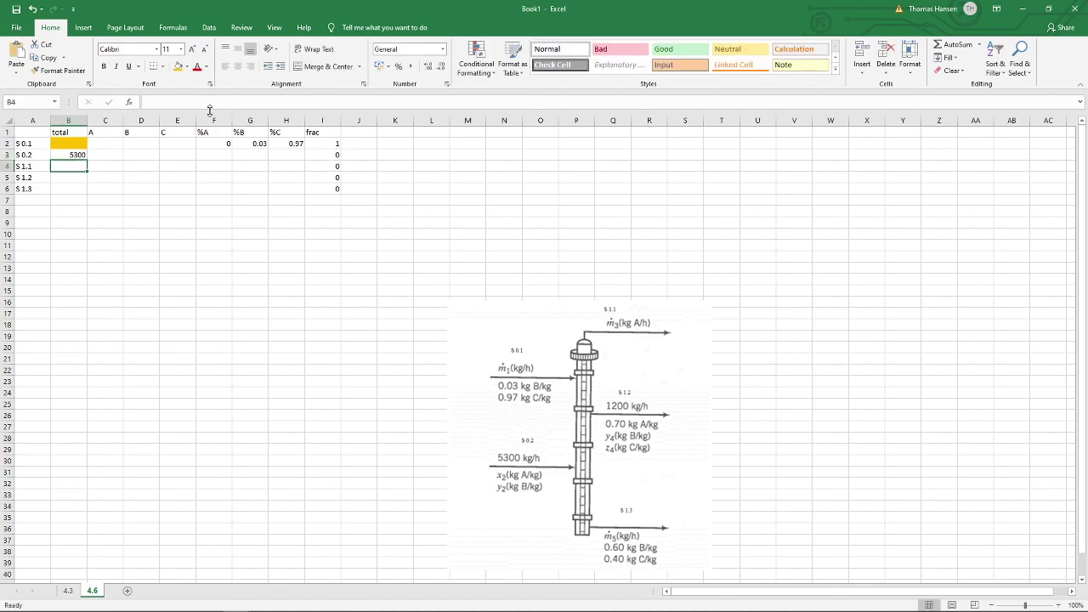
Enter 1200 as the S 1.2 total in B5 and fill the unknown totals B4 and B6 with orange
click(177, 67)
key(Down)
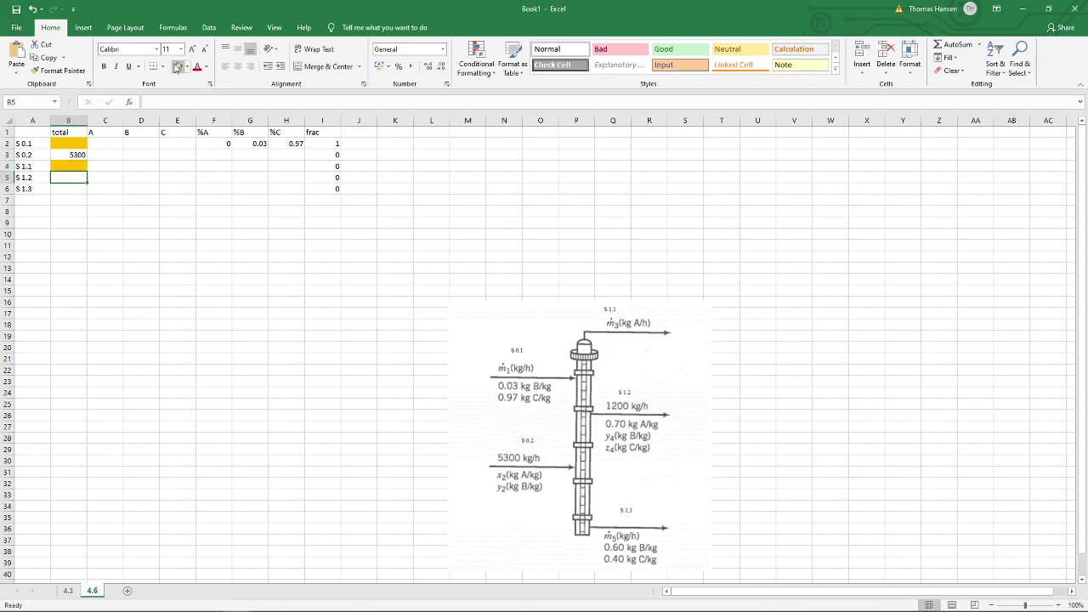
text(1200)
key(Return)
click(177, 66)
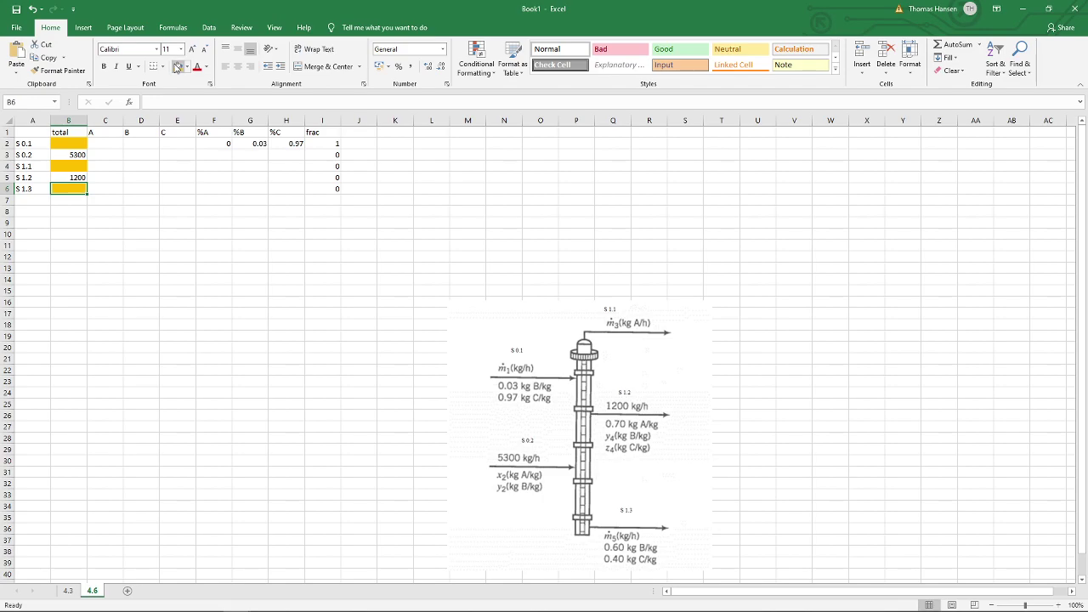
Enter 0 as the %C fraction of S 0.2 in cell H3
key(Right)
key(Up)
key(Up)
key(Up)
key(Right)
key(Right)
key(Right)
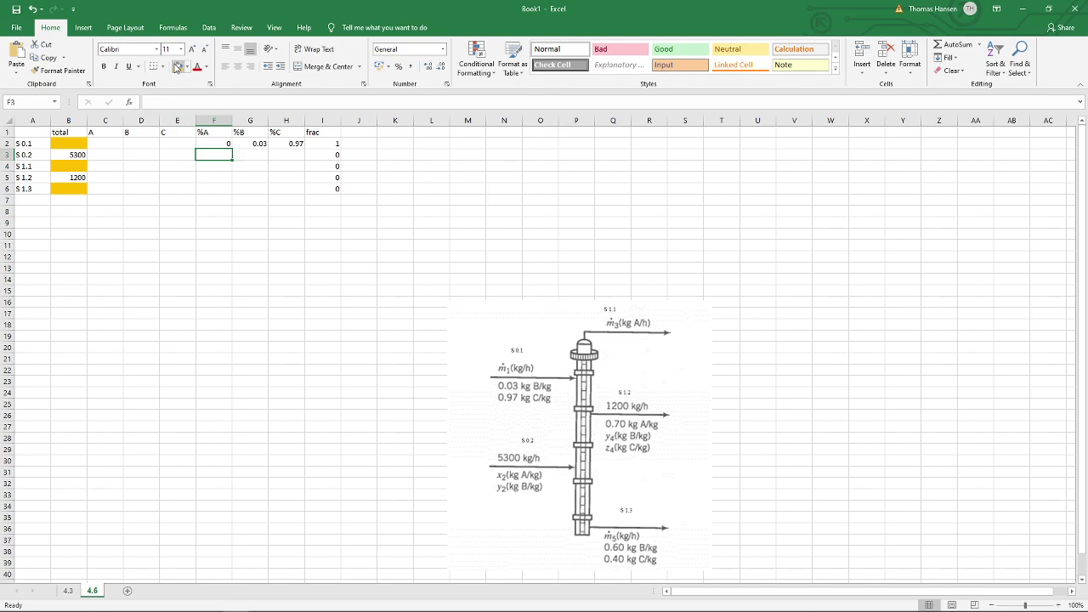
key(Right)
key(Right)
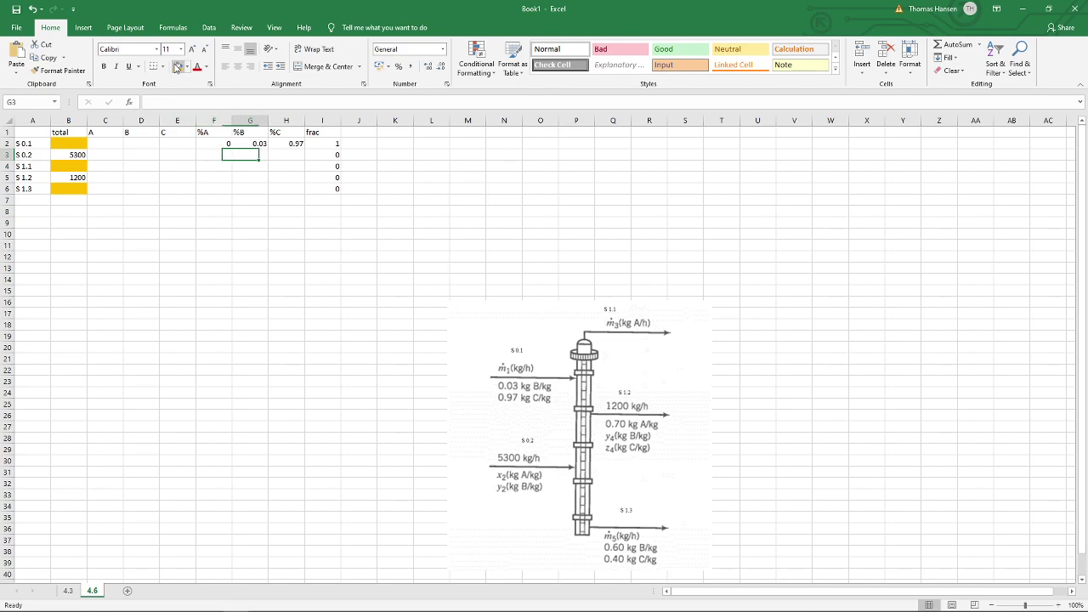
text(0)
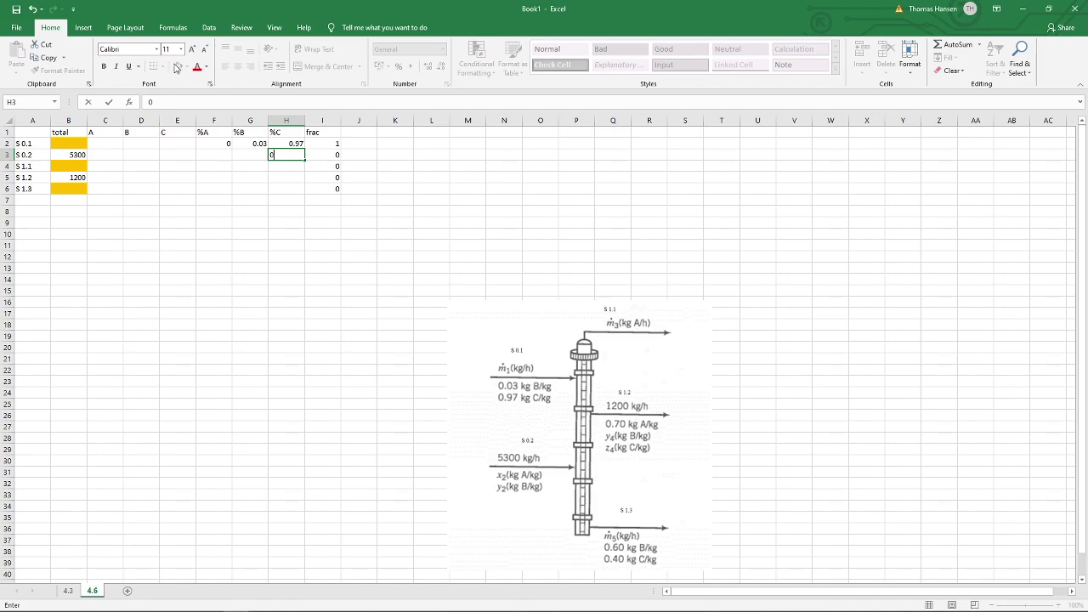
Fill the unknown S 0.2 fractions in cells F3 and G3 with orange
key(Left)
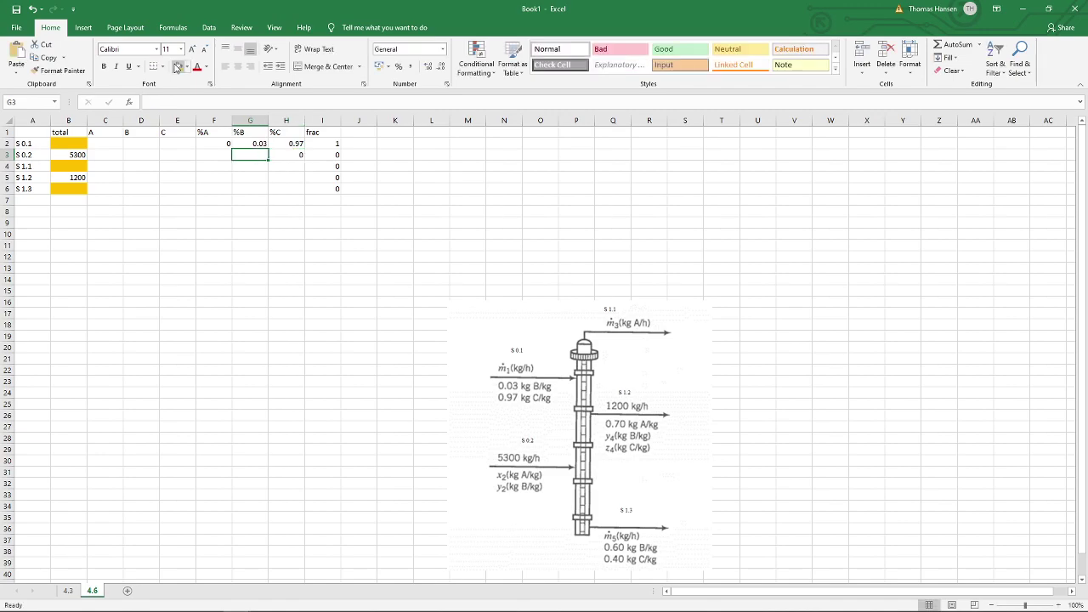
key(shift+Left)
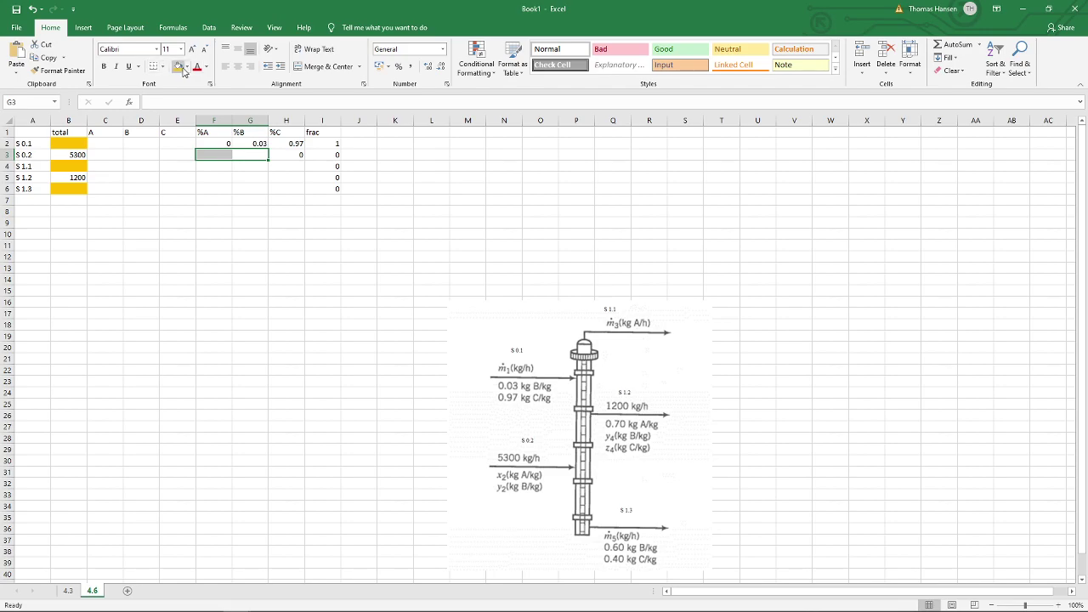
click(179, 66)
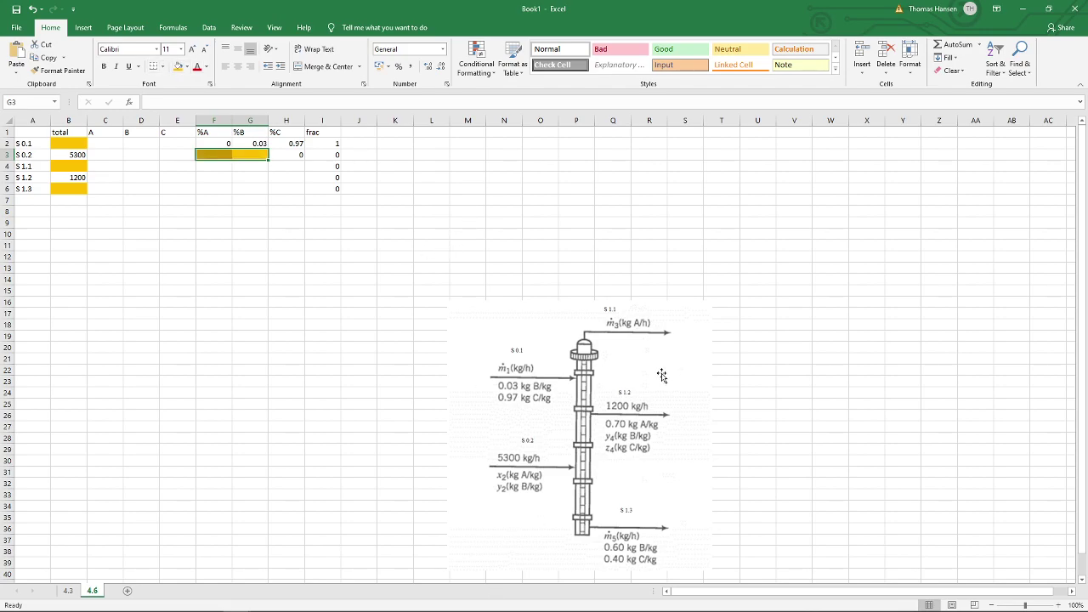
Enter the S 1.1 composition in row 4: 1 for %A, 0 for %B and 0 for %C
key(Down)
key(Left)
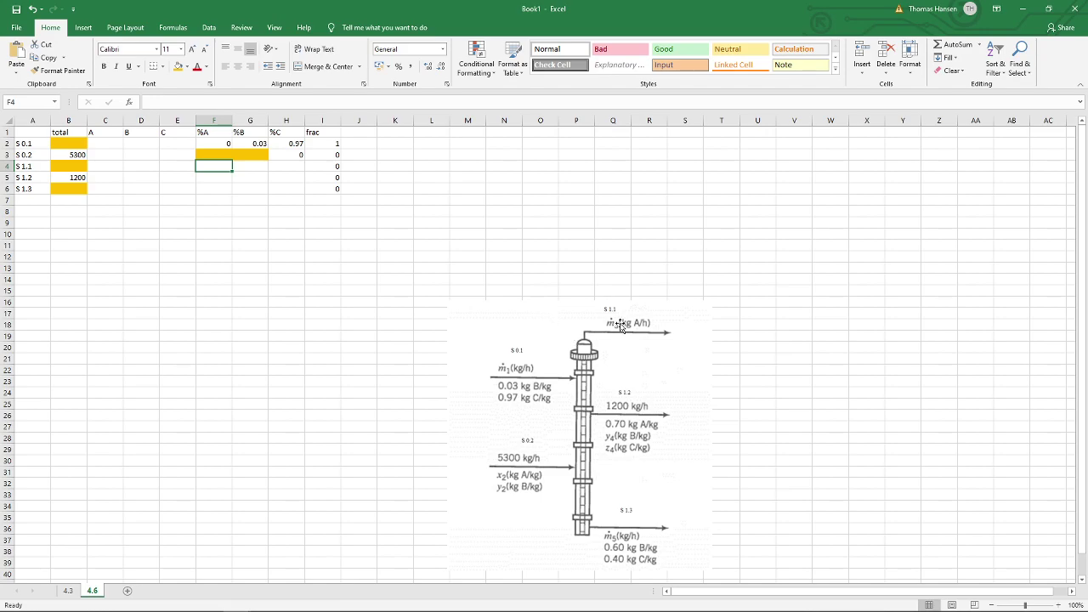
text(1)
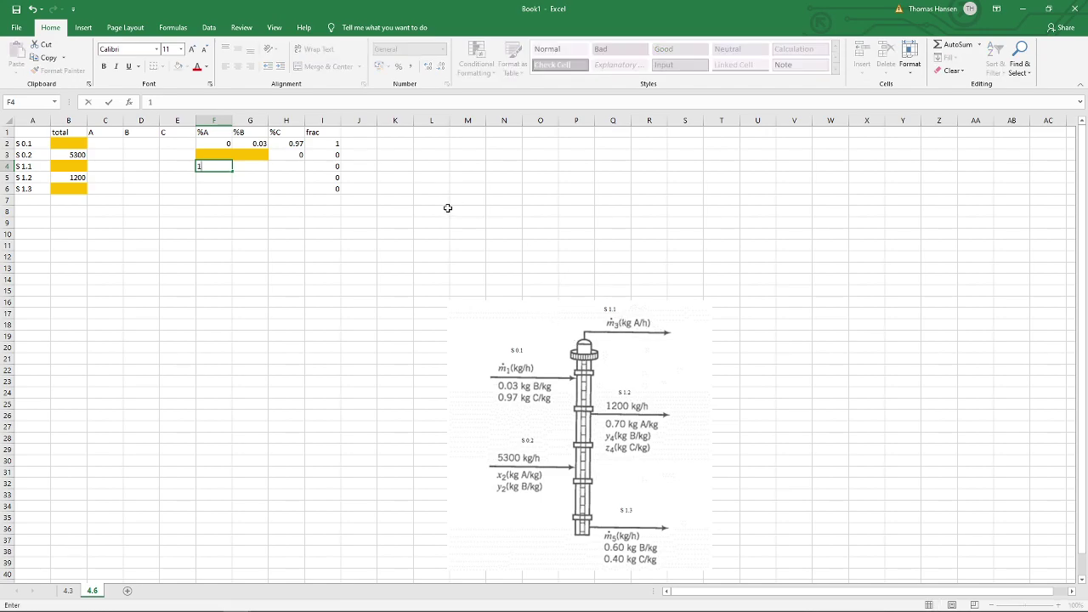
key(Right)
text(0)
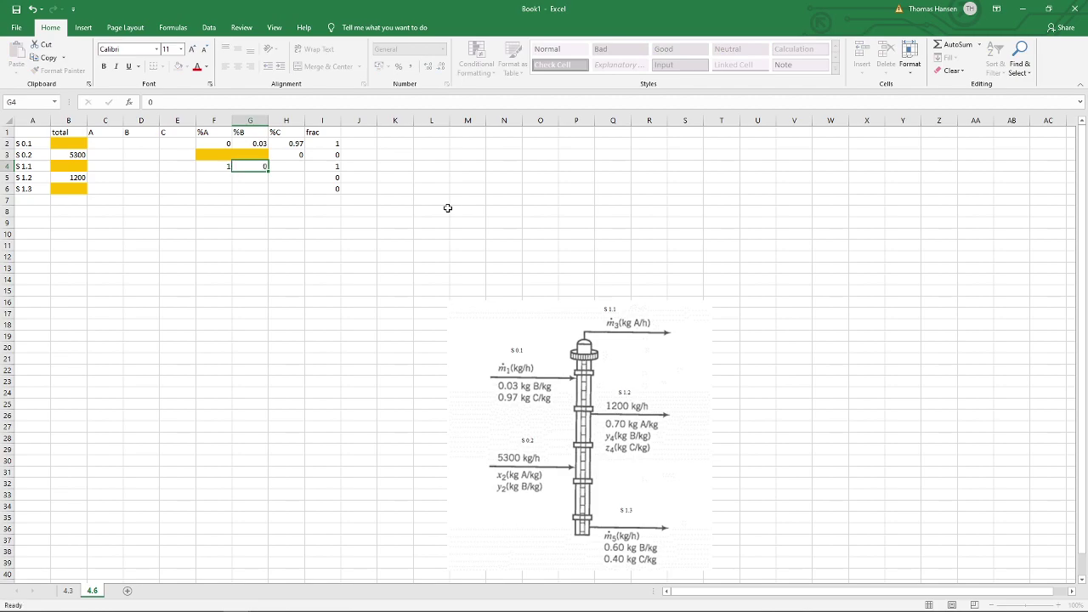
key(Right)
text(0)
key(Return)
Enter 0.70 as the %A fraction of S 1.2 in F5 and fill the unknown fractions G5:H5 with orange
key(Up)
key(Left)
key(Left)
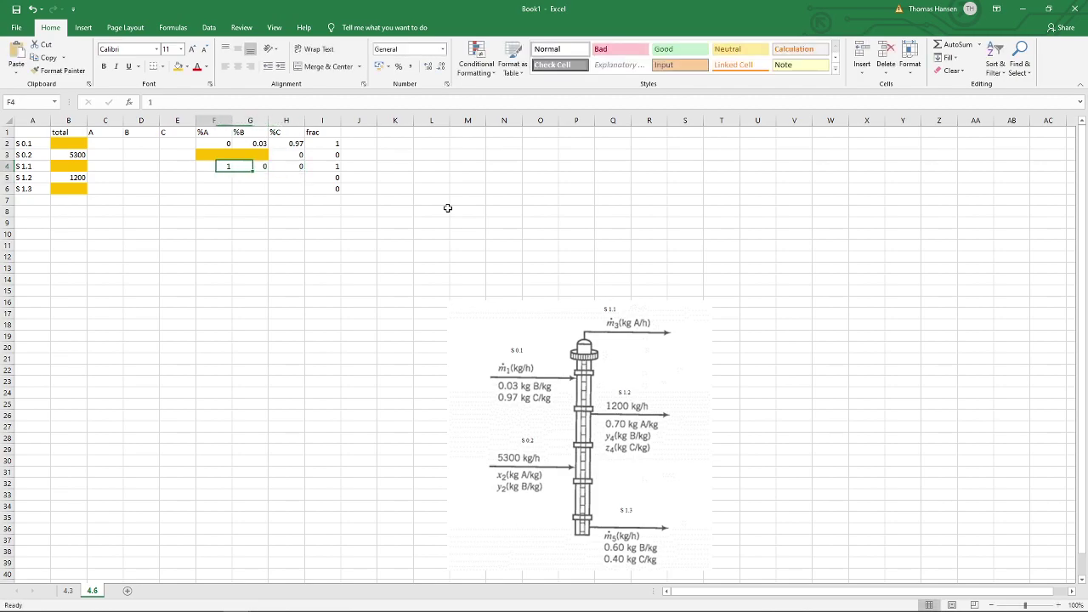
key(Down)
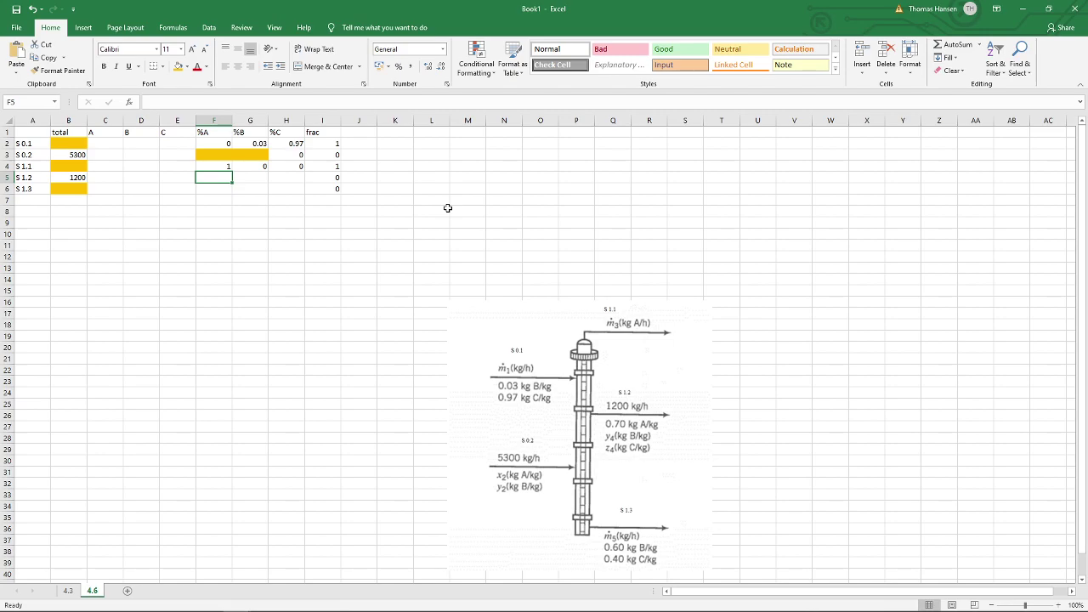
text(0.70)
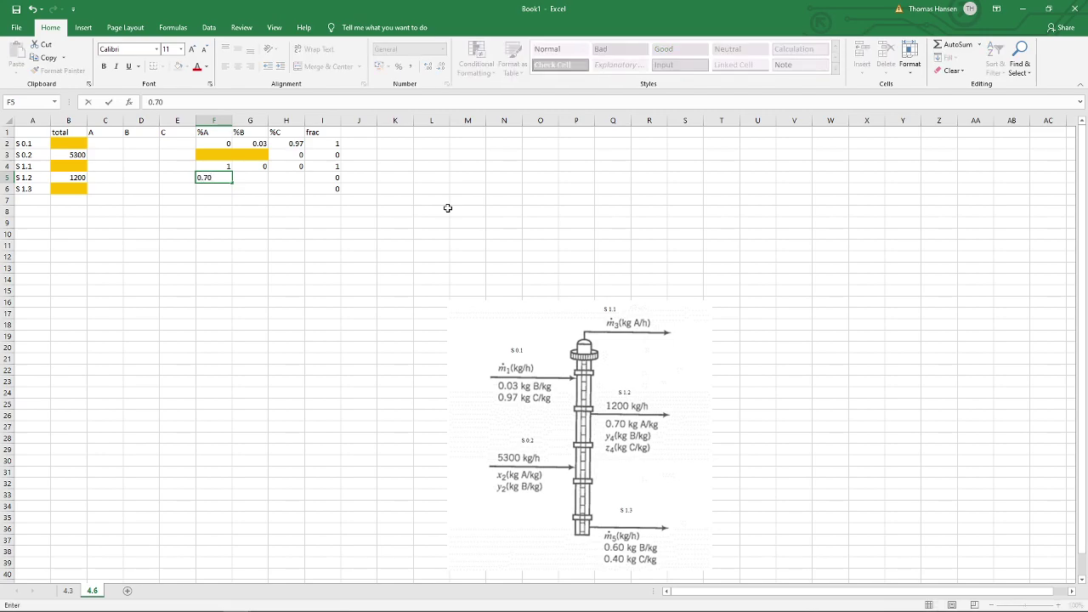
key(Right)
key(shift+Right)
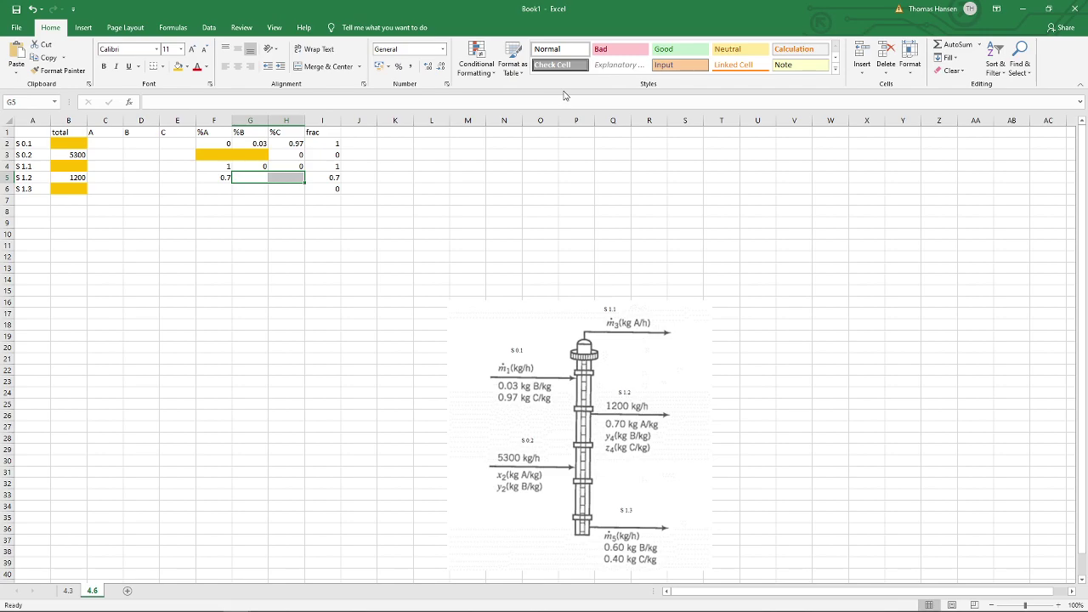
click(177, 66)
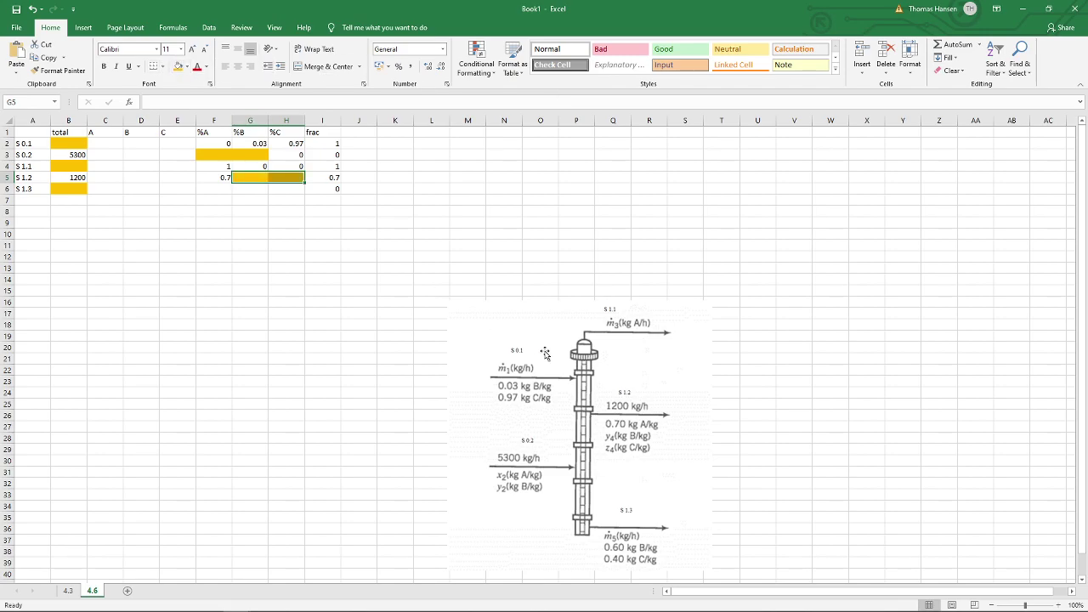
Enter the S 1.3 composition in row 6: 0 for %A, 0.60 for %B and 0.4 for %C
key(Down)
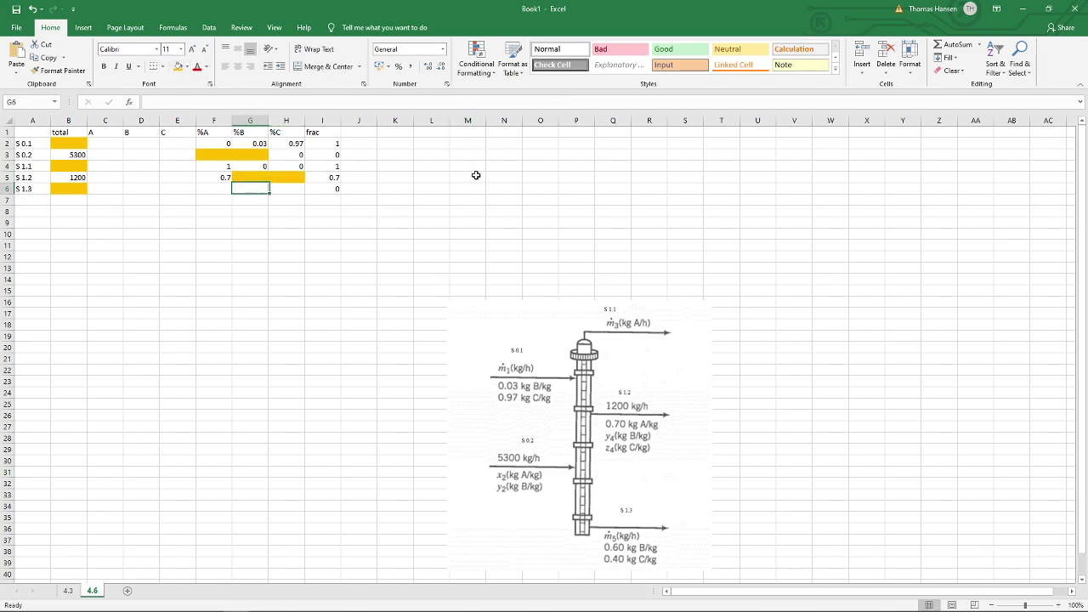
key(Left)
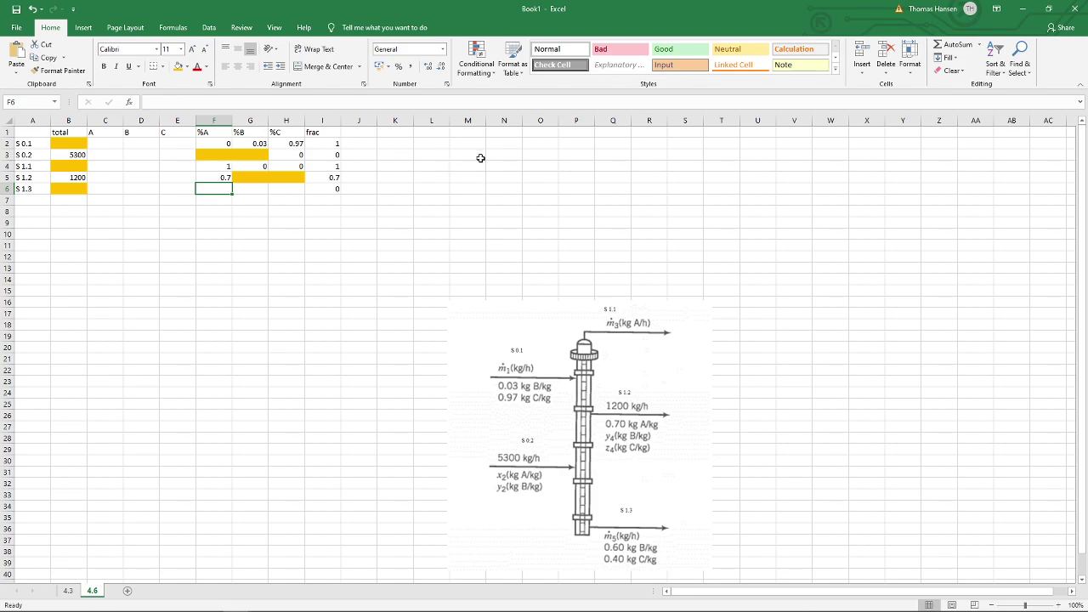
text(0)
key(Right)
text(0.60)
key(Right)
text(0.4)
key(Return)
key(Up)
Enter the formula =1-G3 for the S 0.2 %A fraction in F3 and fill the cell light green
click(208, 154)
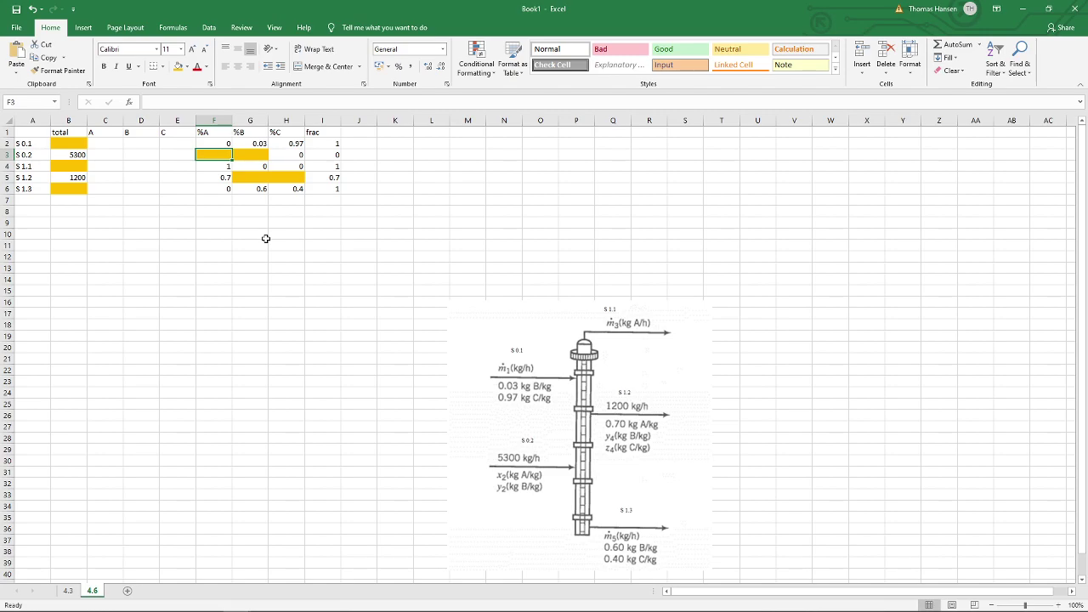
text(=1-)
key(Right)
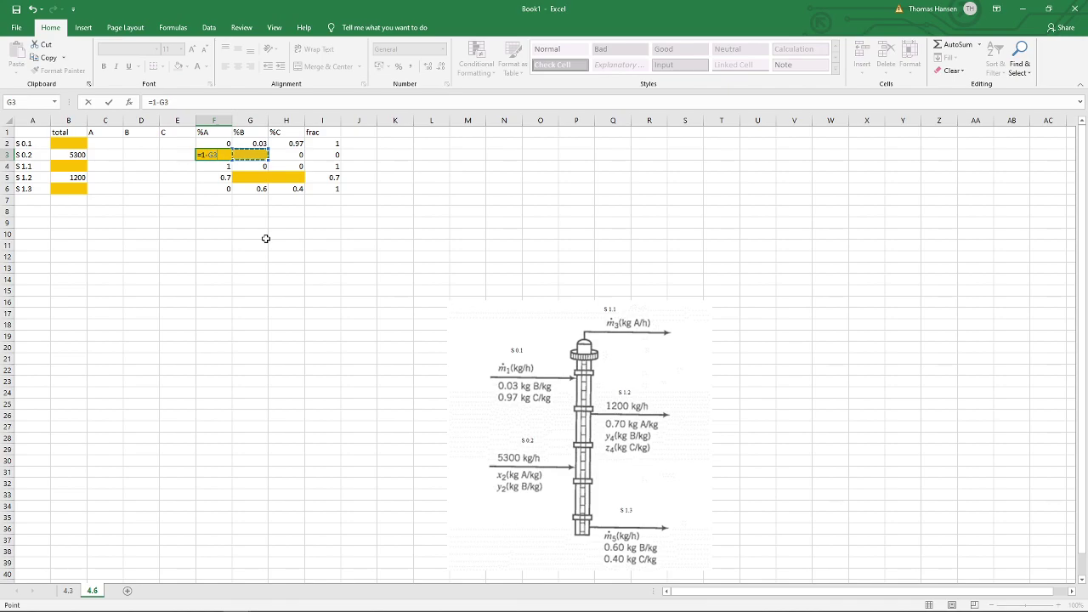
key(ctrl+Return)
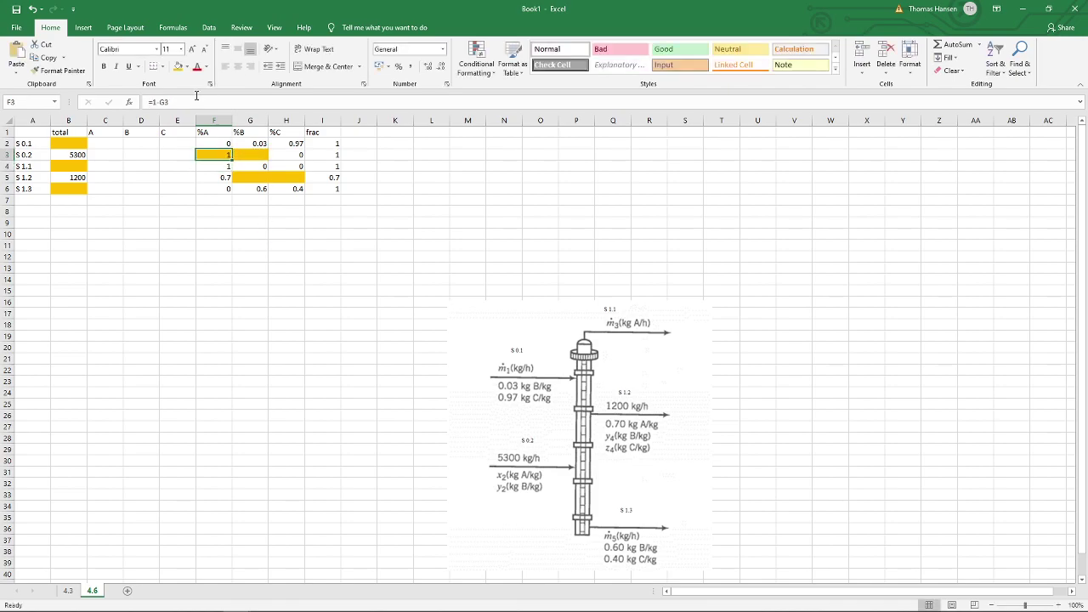
click(187, 67)
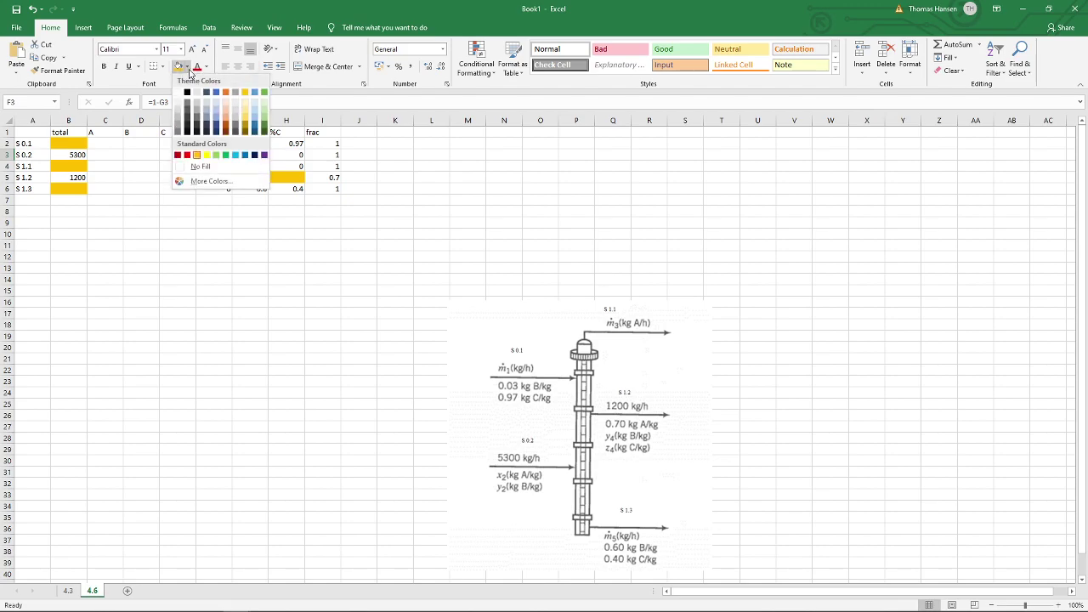
click(217, 156)
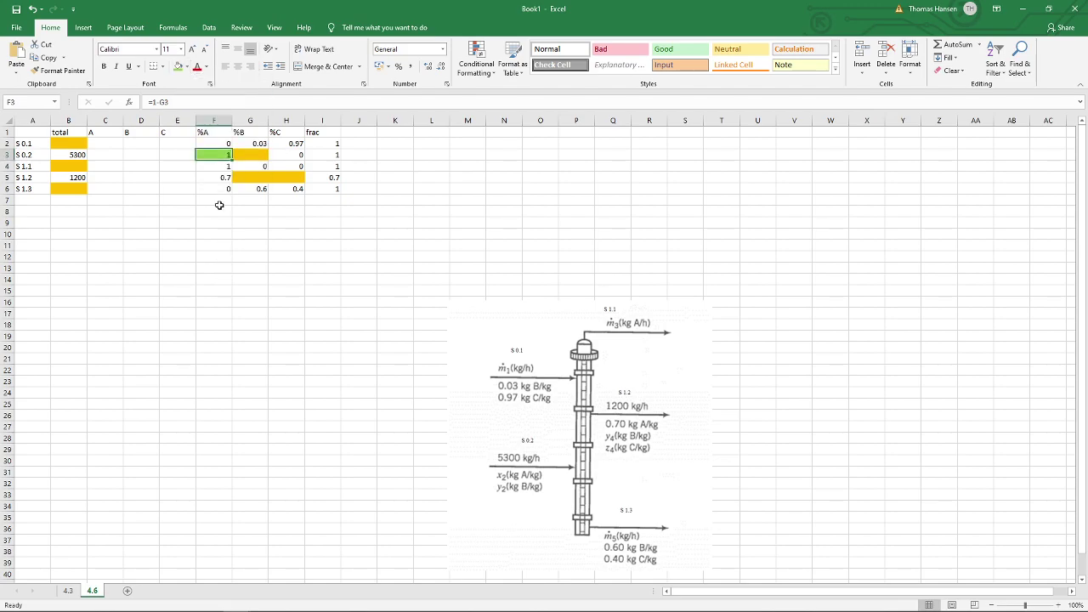
Examine the %A formula of S 0.2 in F3 and the cell it refers to
key(Right)
key(Down)
key(Down)
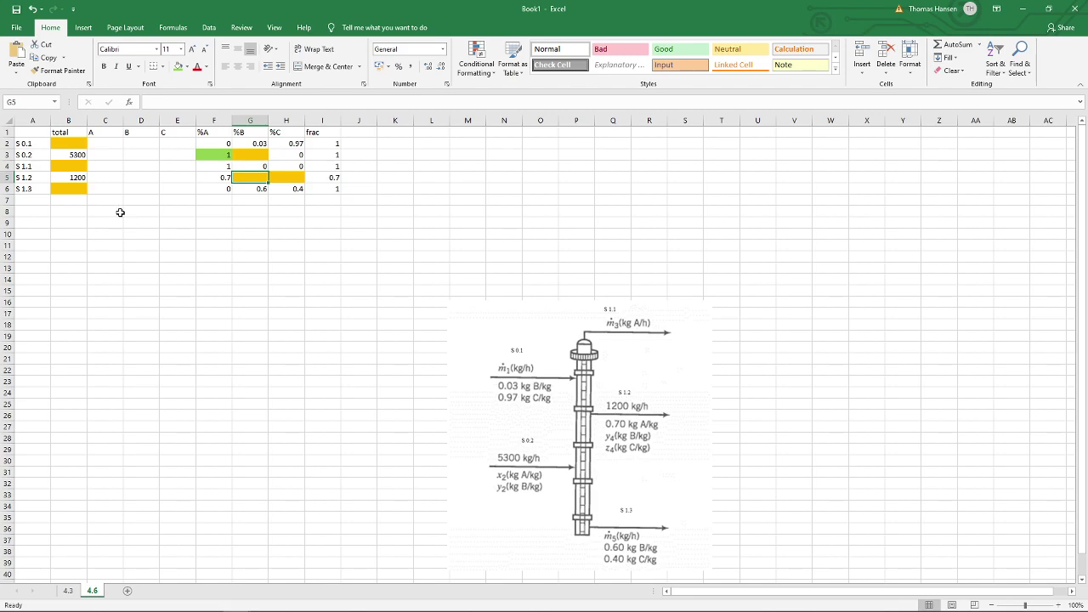
key(Up)
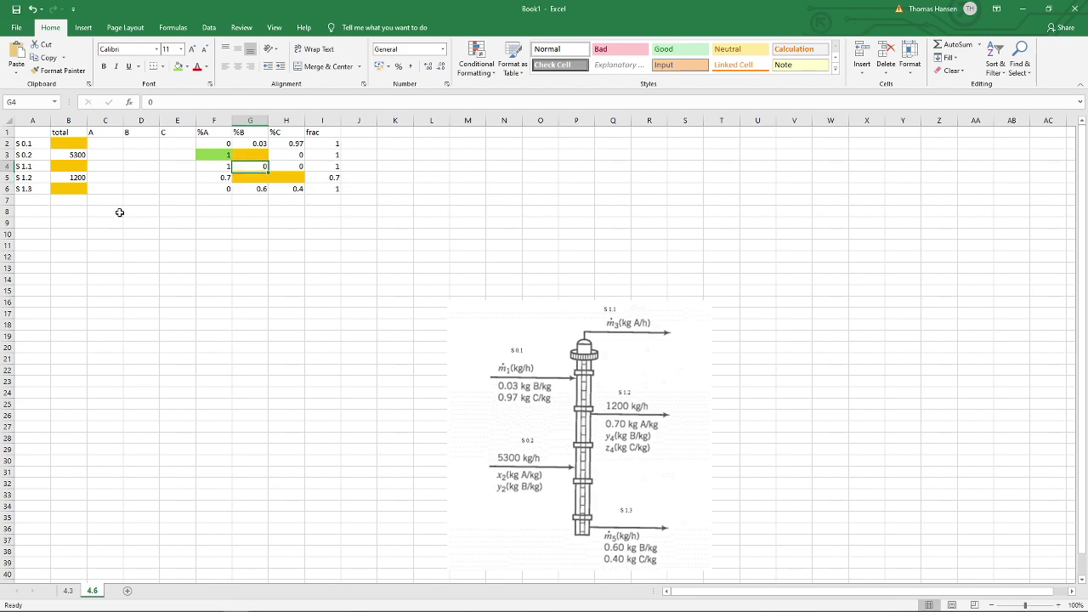
key(Left)
key(Up)
text(=1-G3)
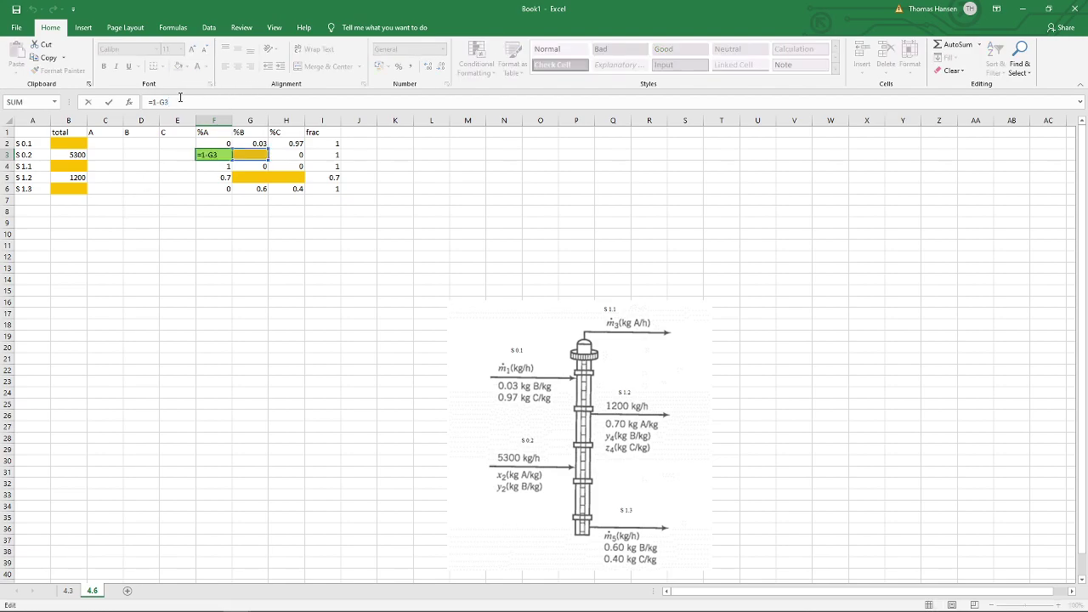
Enter the formula =1-G5-F5 for the S 1.2 %C fraction in H5 and fill the cell light green
click(279, 179)
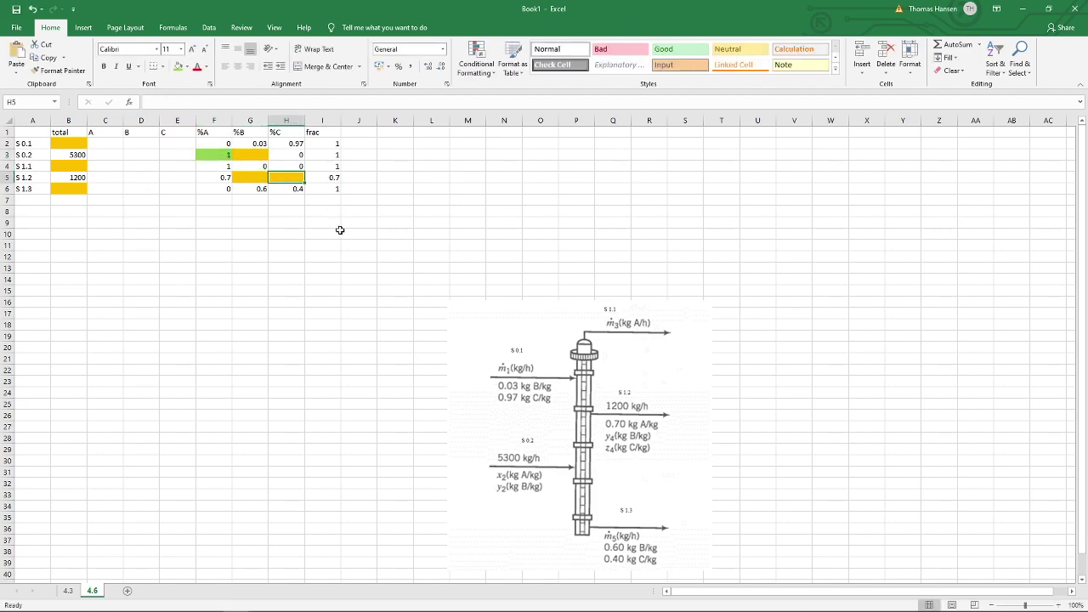
text(=)
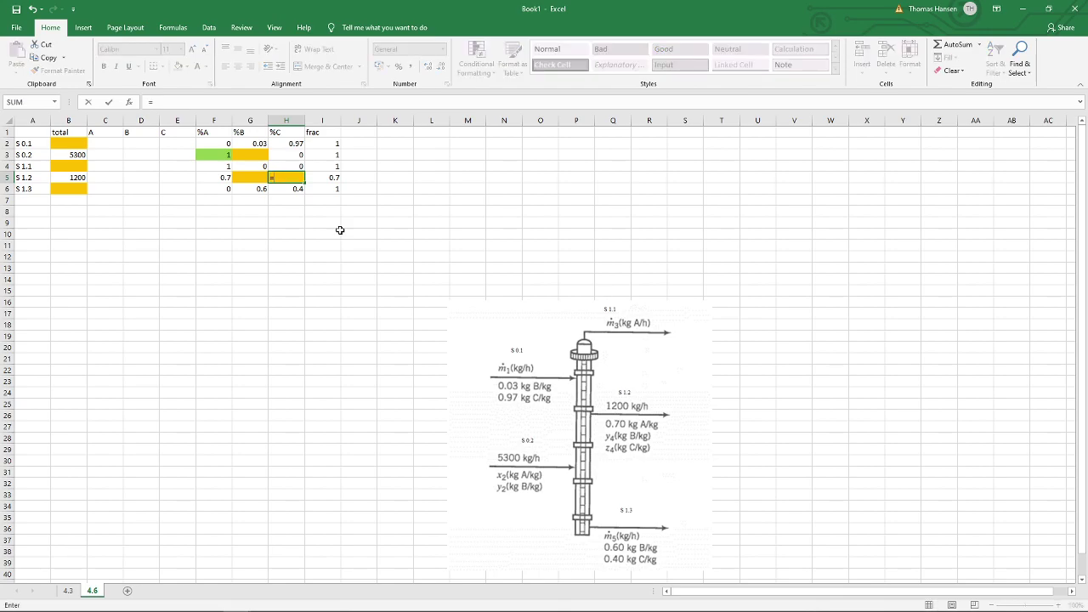
text(1-)
key(Left)
text(-)
key(Left)
key(Left)
key(ctrl+Return)
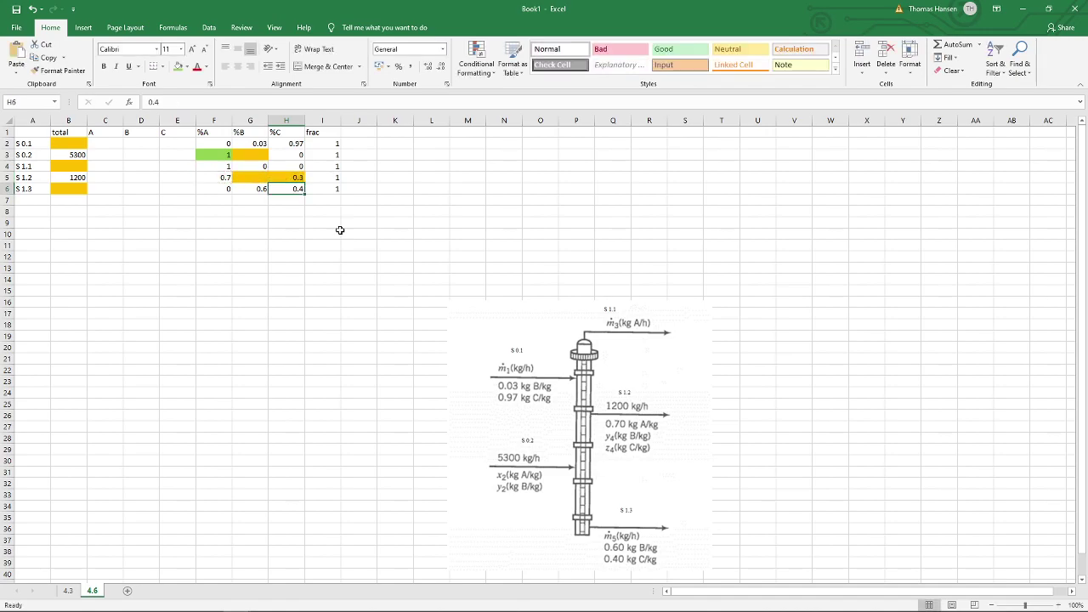
click(178, 66)
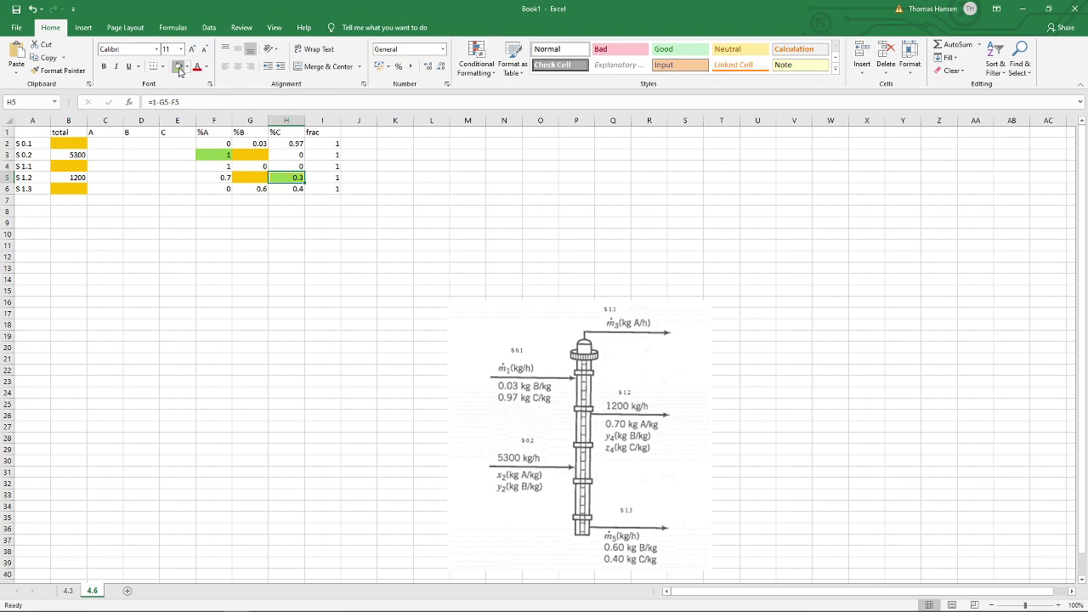
Enter the overall balance formula =B2+B3-B5-B6 for the S 1.1 total in B4
click(82, 146)
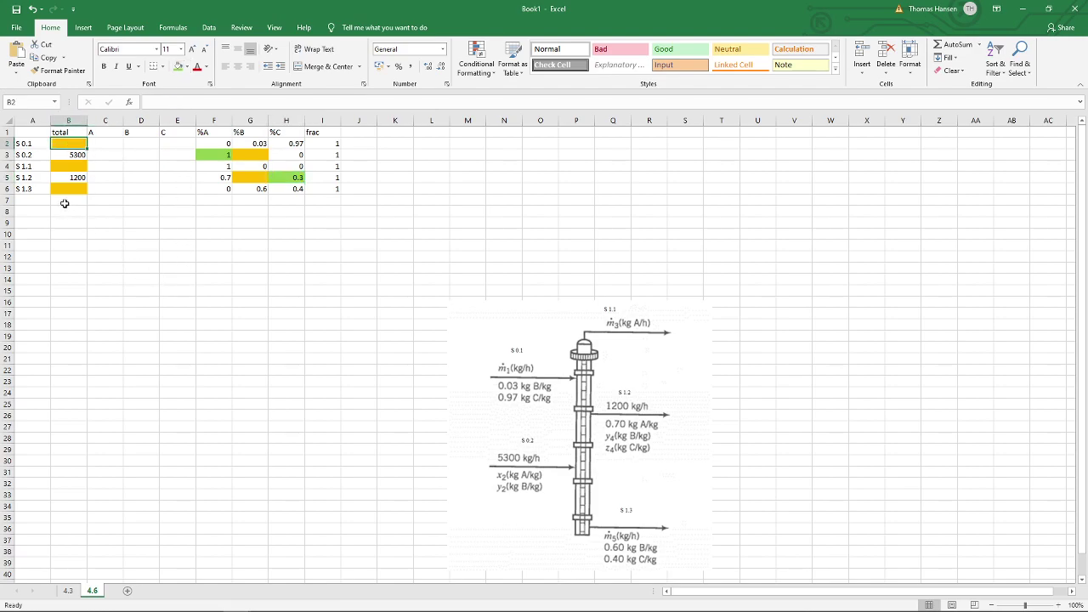
click(78, 167)
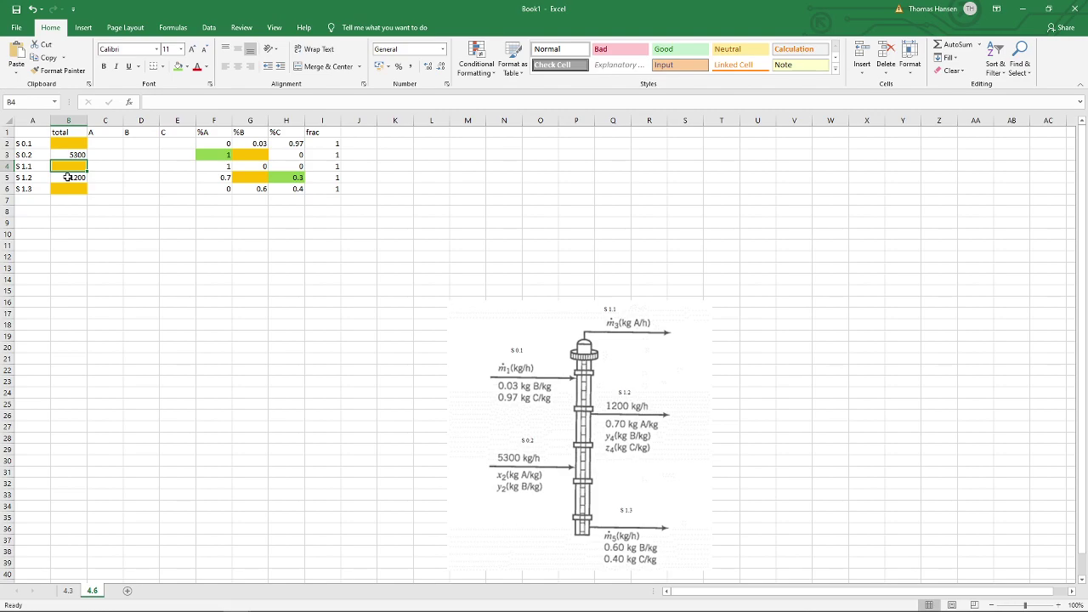
text(=)
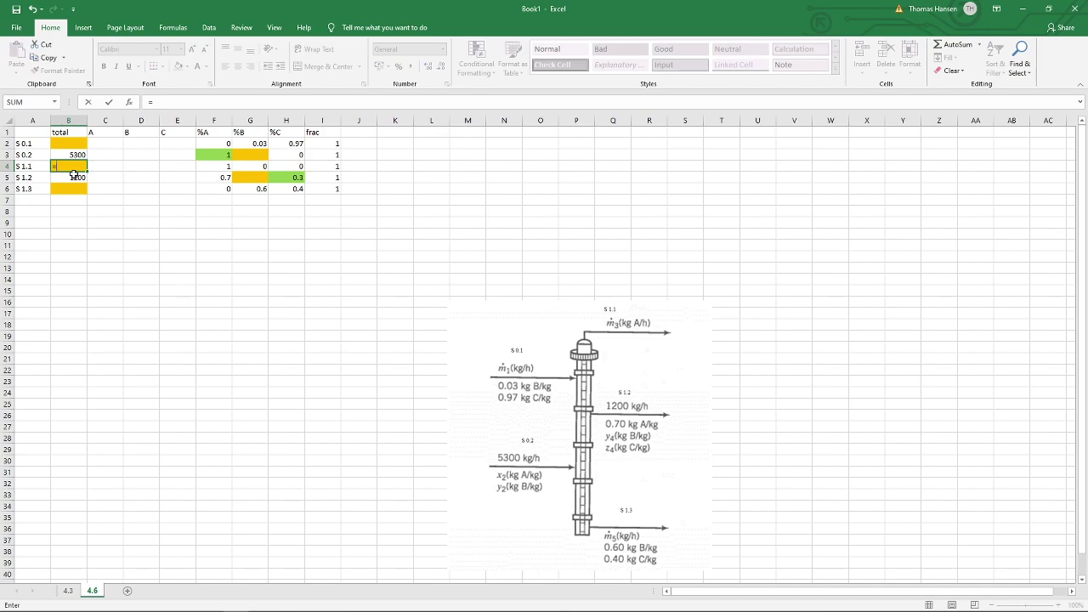
click(68, 142)
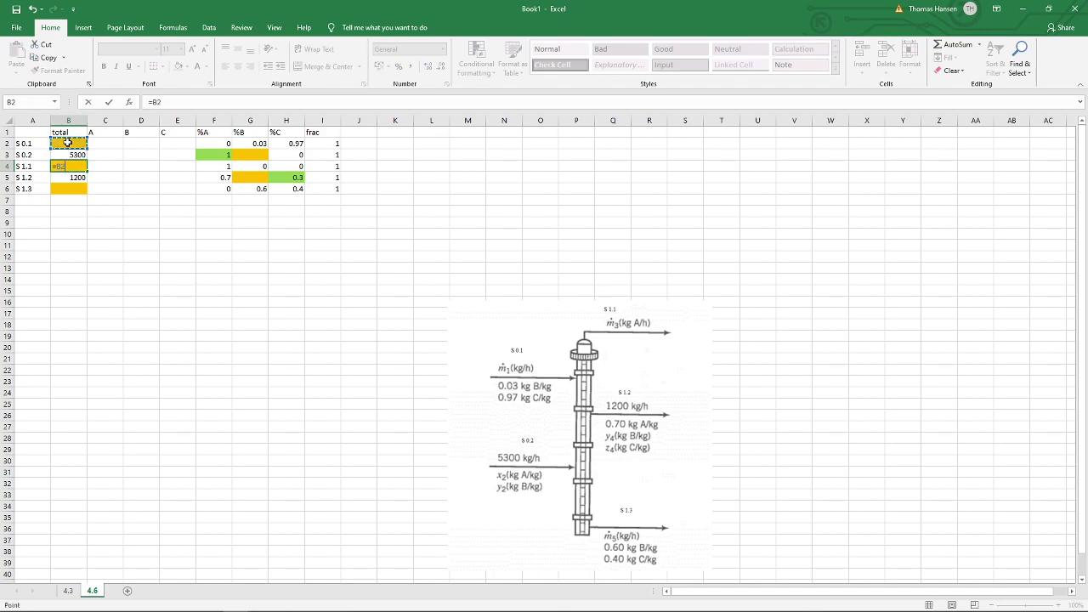
text(+)
click(74, 155)
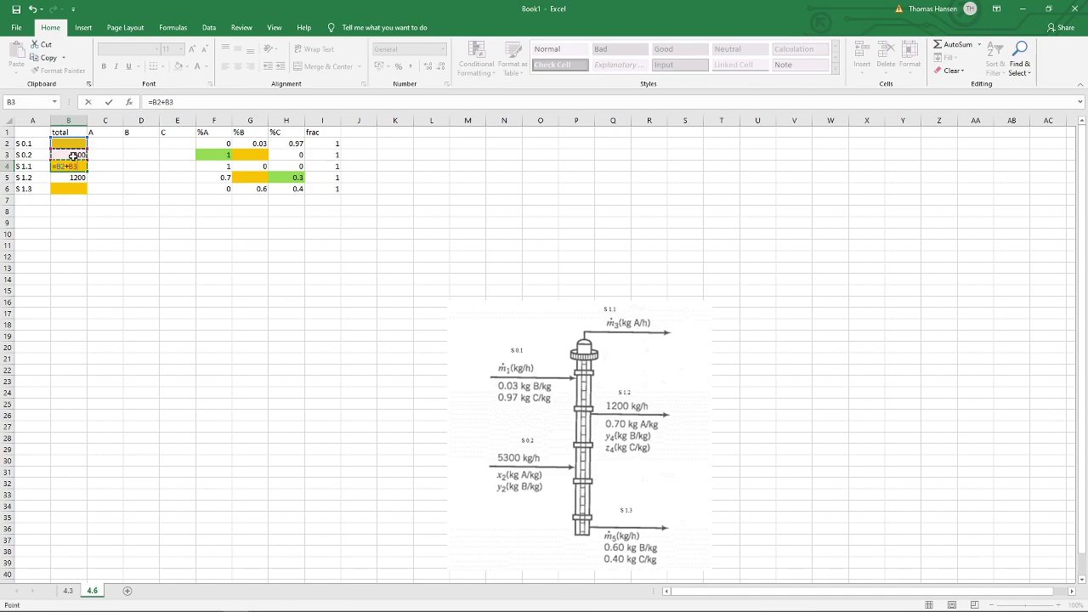
text(-)
click(77, 177)
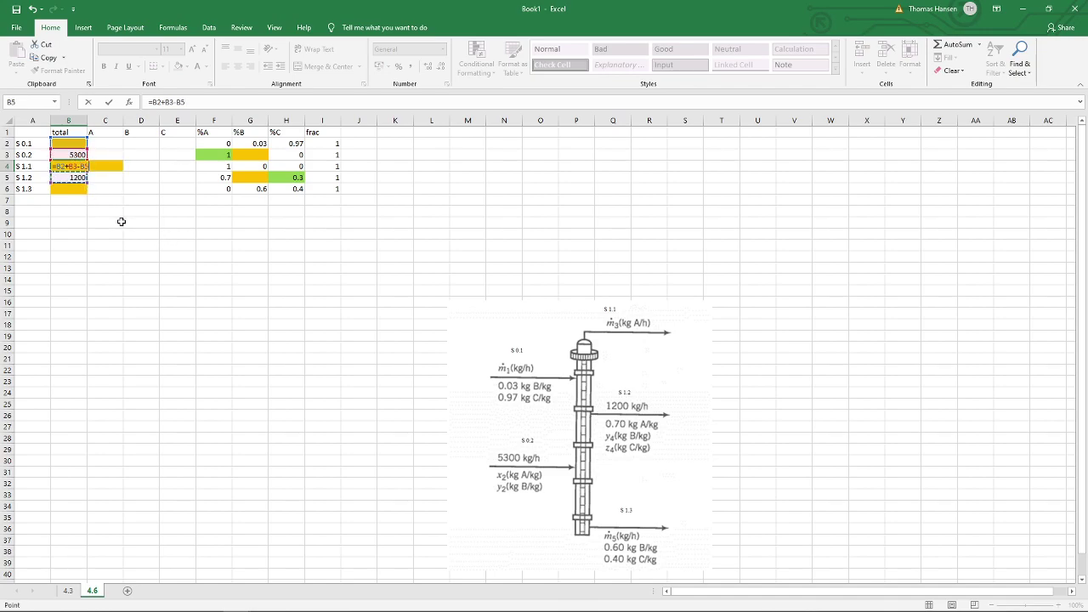
text(-)
click(85, 189)
key(Return)
key(Up)
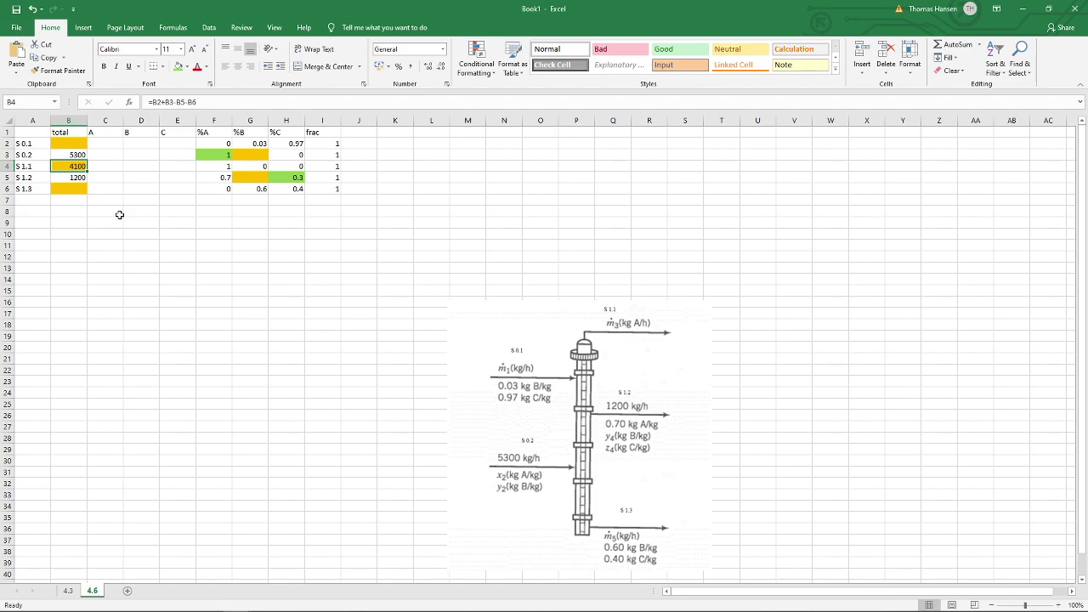
Try the overall balance formula =B2+B3-B4-B5 for the S 1.3 total in B6
key(Down)
key(Down)
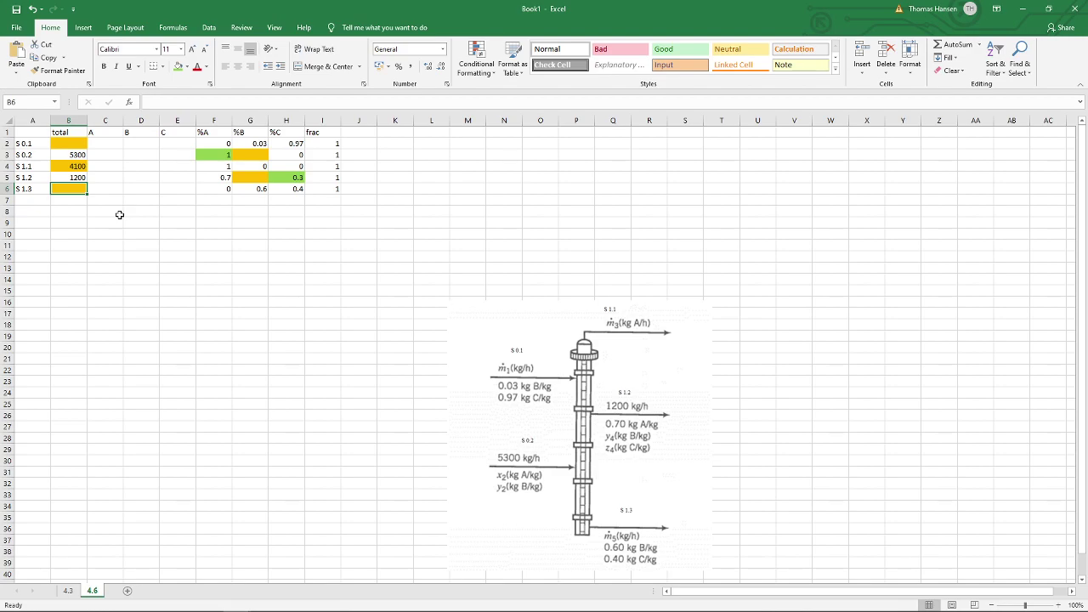
text(=)
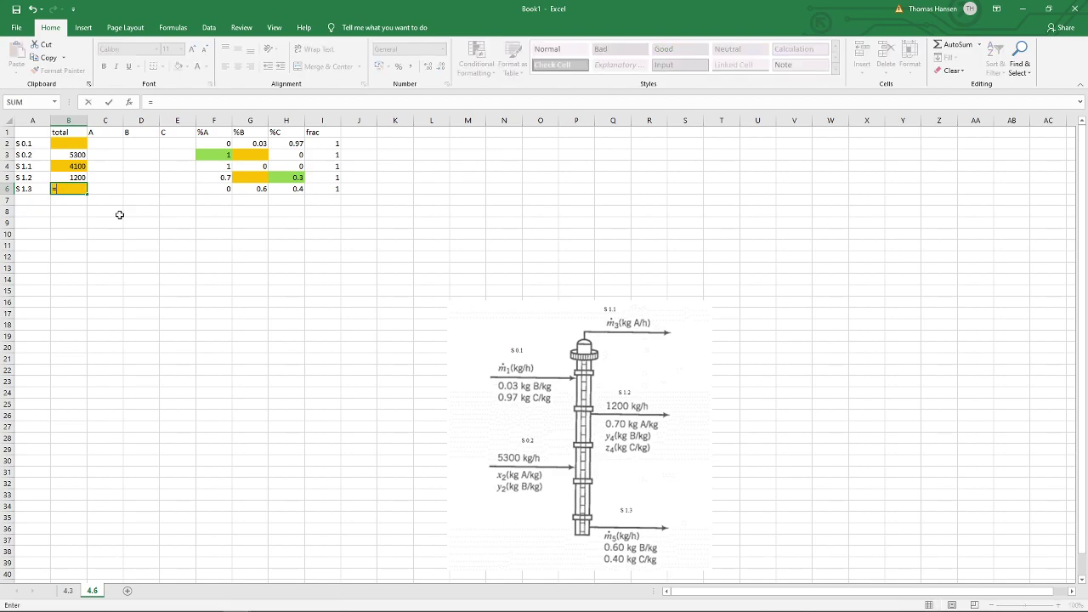
click(66, 140)
text(+)
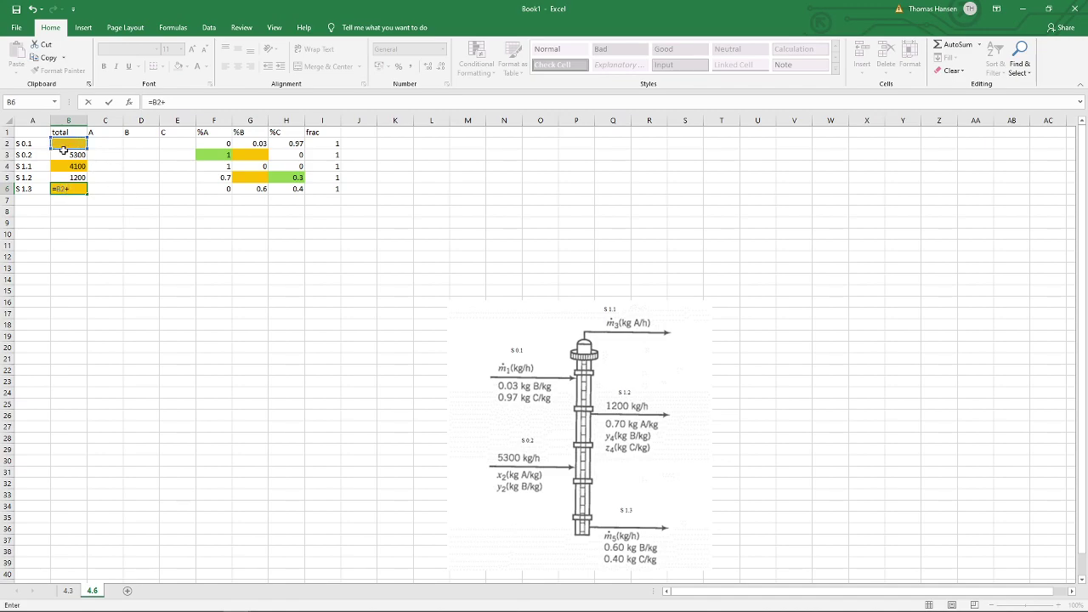
click(68, 153)
text(-)
click(60, 164)
text(-)
click(63, 177)
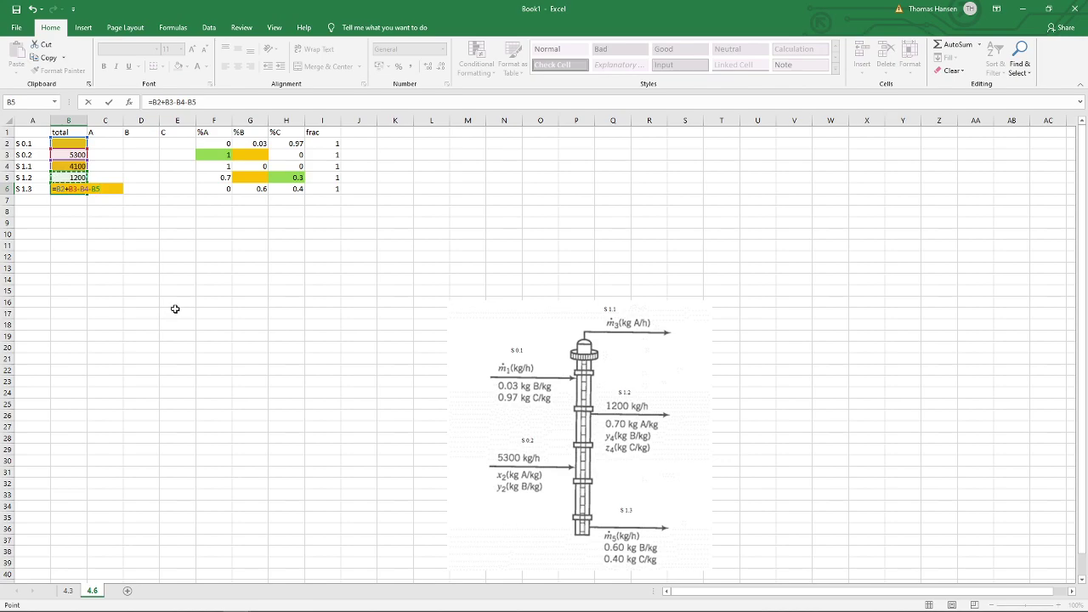
key(Return)
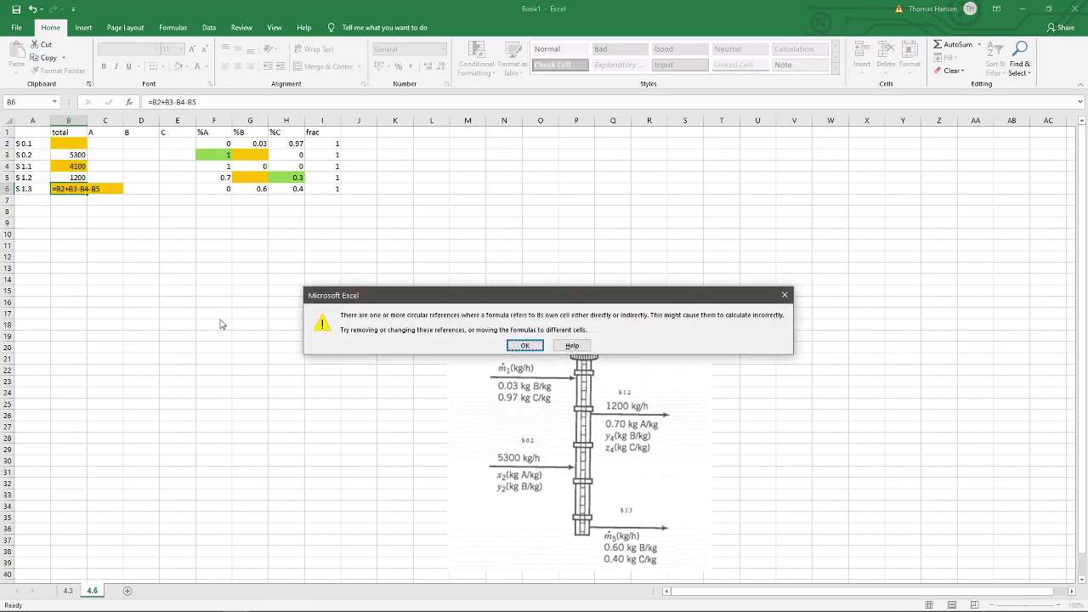
click(528, 346)
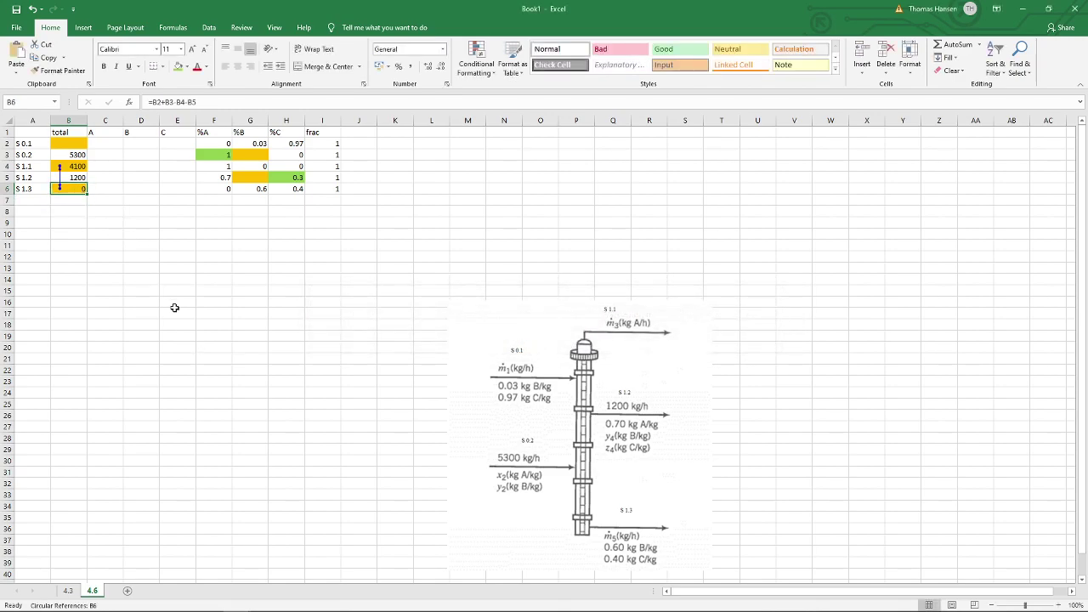
key(Up)
key(Up)
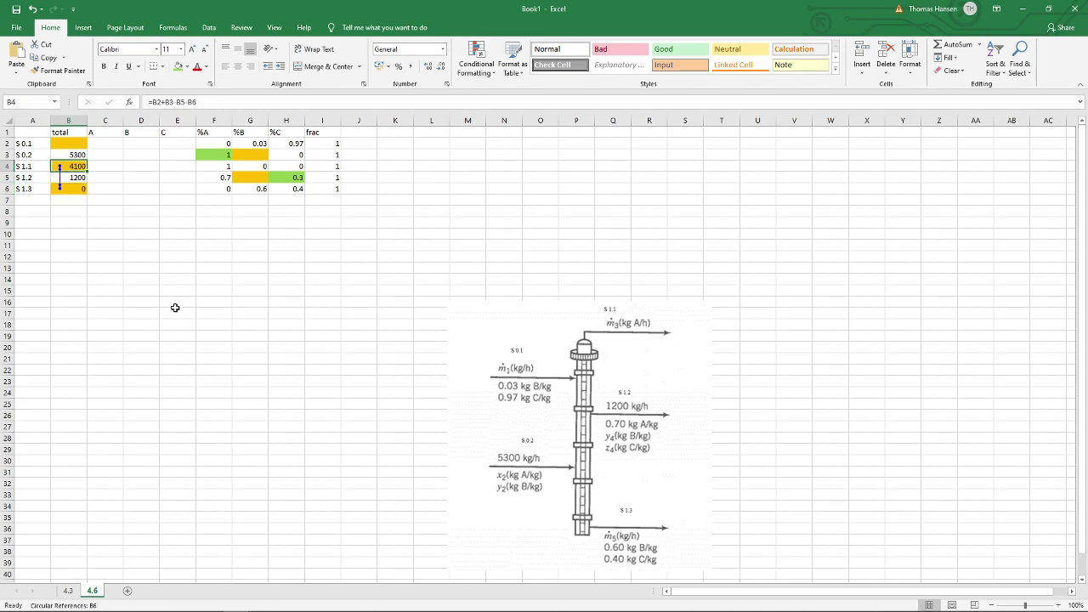
key(Down)
key(Down)
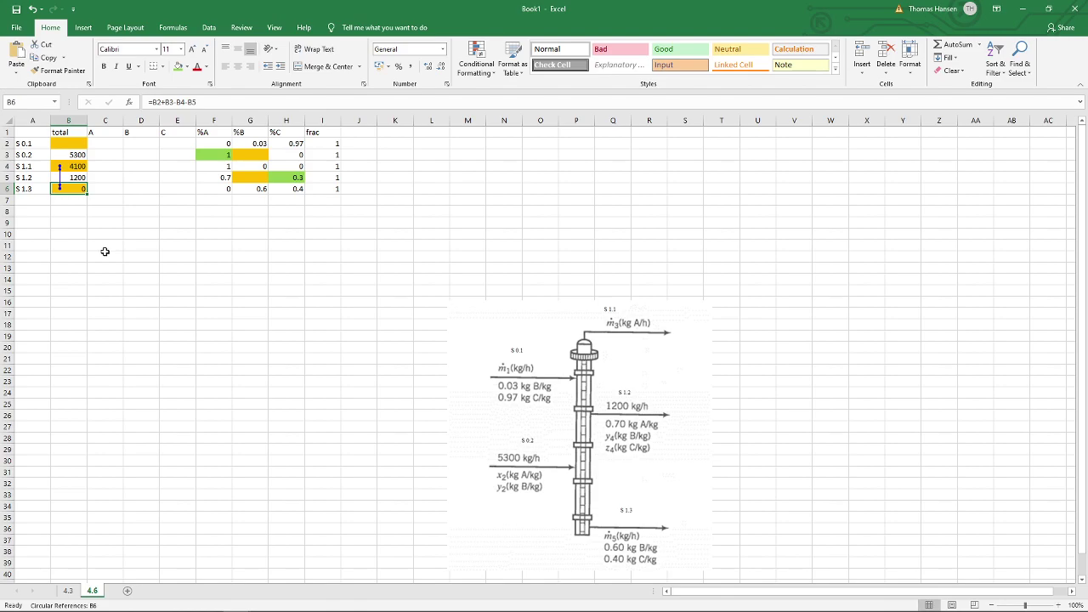
click(64, 165)
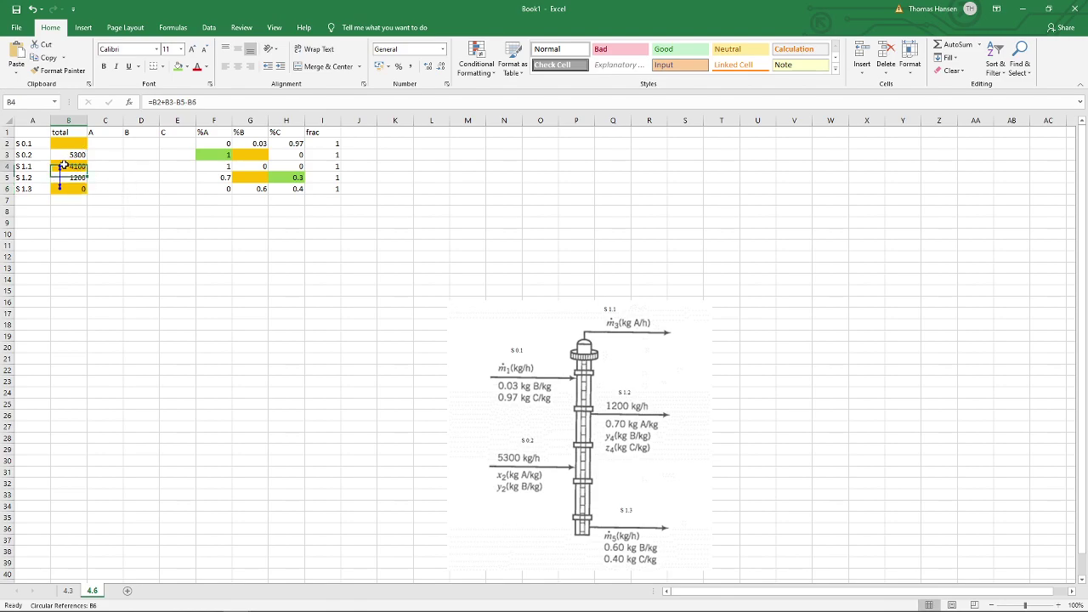
Enter placeholder totals for the unknown flows: 123 in B2, 456 in B4 and 789 in B6
click(65, 143)
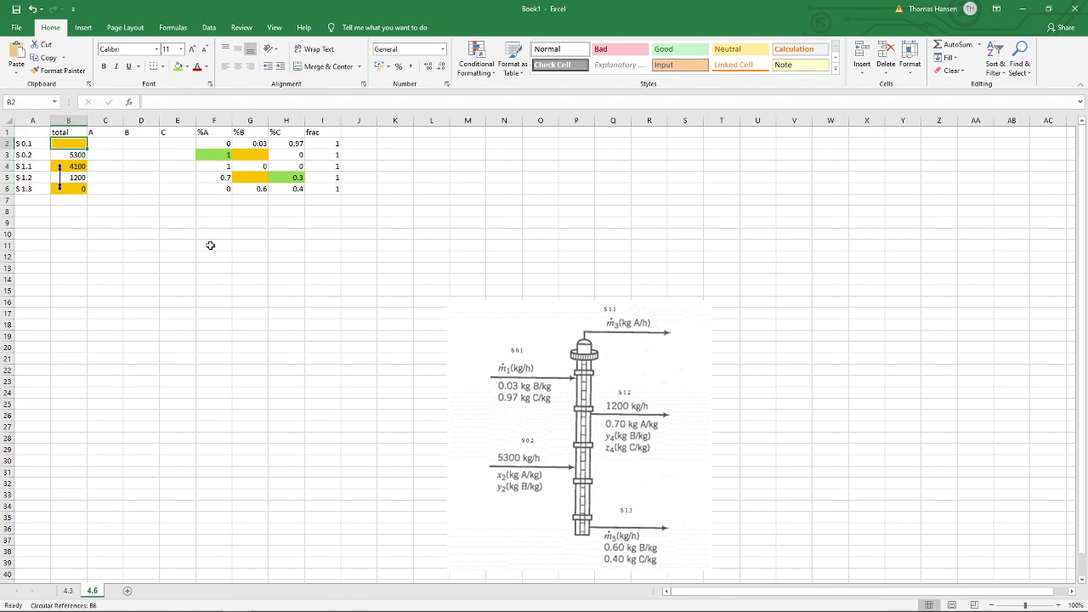
text(123)
key(Return)
key(Return)
text(456)
key(Return)
key(Return)
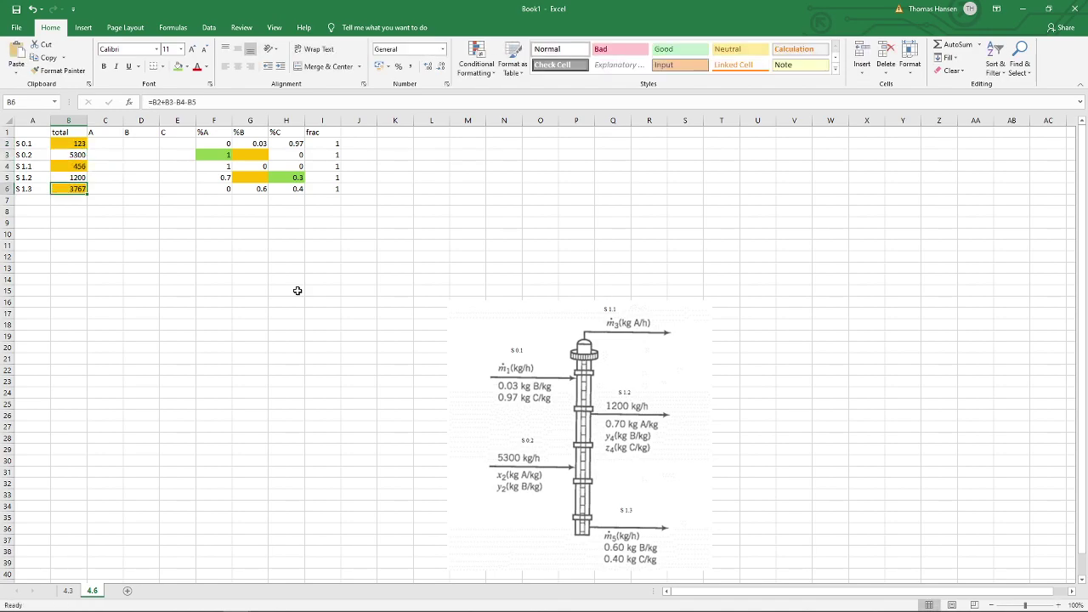
text(789)
key(Return)
Enter placeholder %B fractions: 0.2 for S 0.2 in G3 and 0.1 for S 1.2 in G5
key(Up)
key(Up)
key(Up)
key(Up)
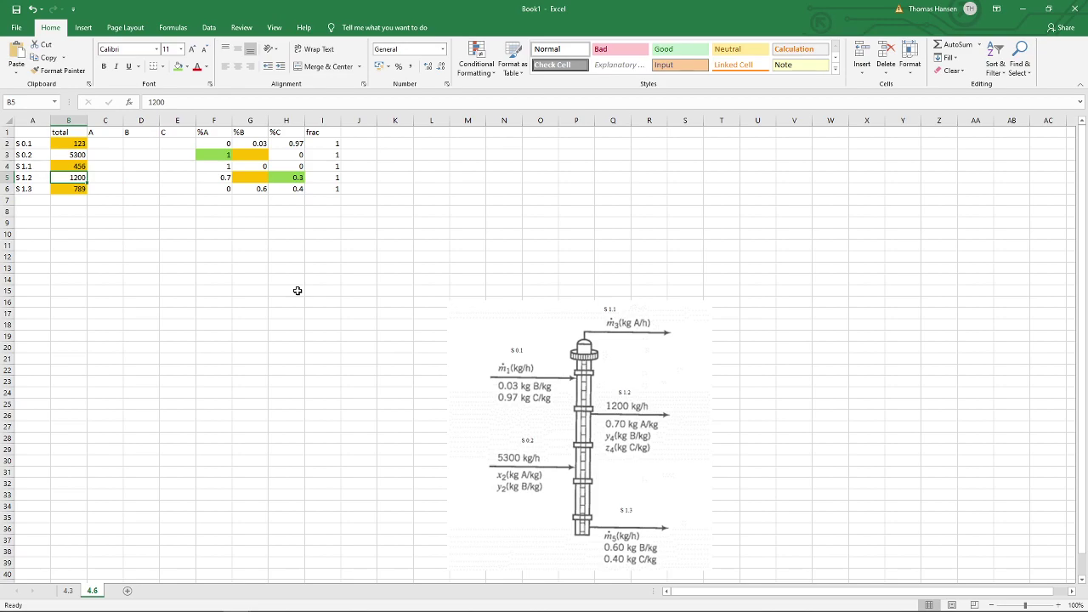
key(Right)
key(Right)
key(Right)
key(Right)
key(Right)
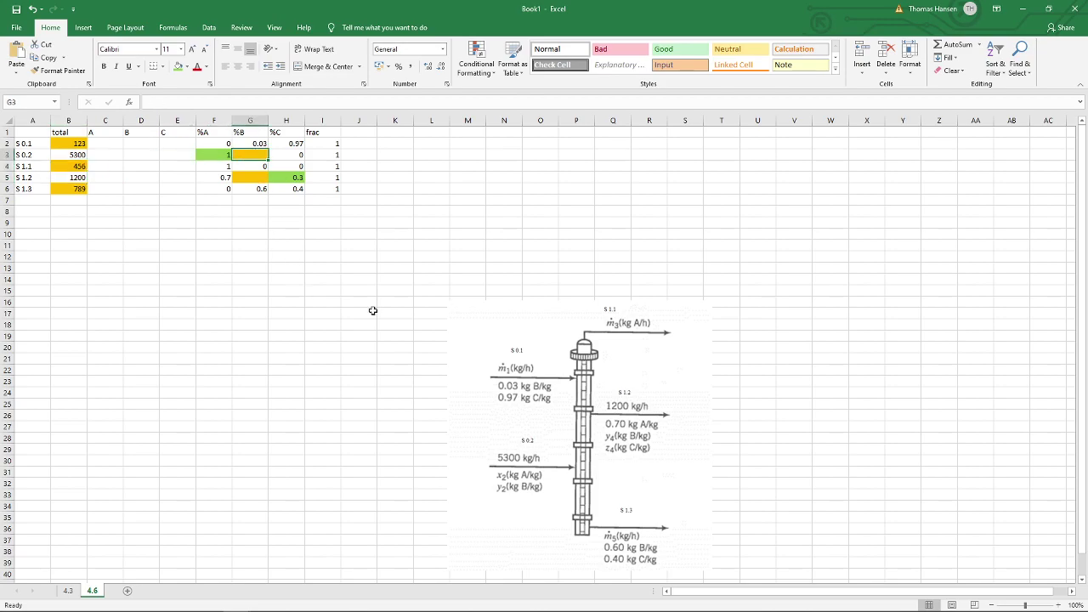
text(0.2)
key(Return)
key(Return)
text(0.1)
key(Return)
key(Up)
click(252, 325)
click(263, 340)
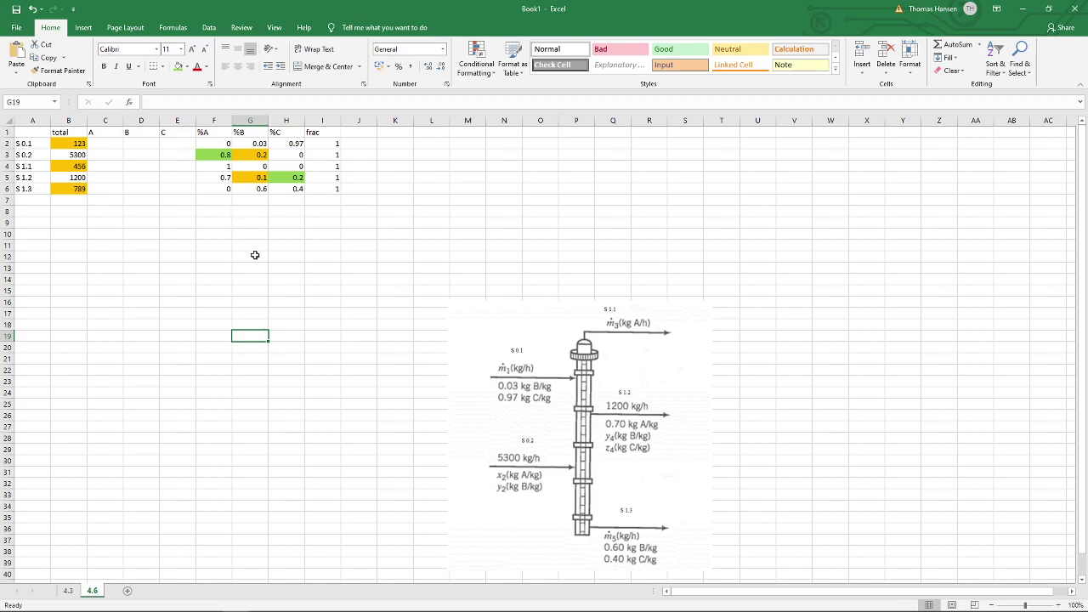
Enter the component A flow formula =F2*$B2 for S 0.1 in C2
click(66, 145)
key(Right)
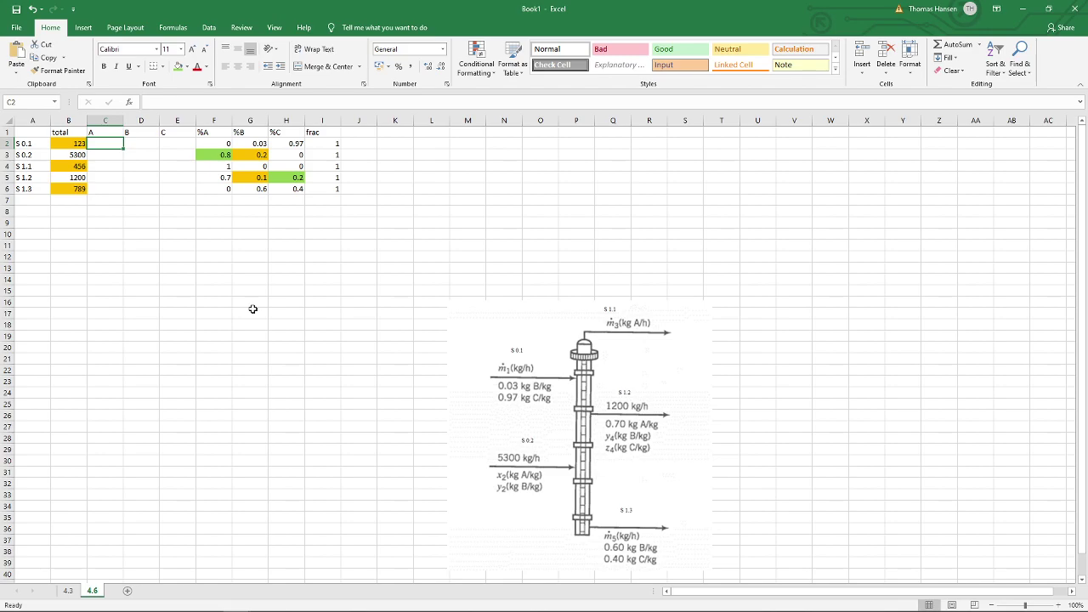
text(=)
key(Right)
key(Right)
key(Right)
text(*)
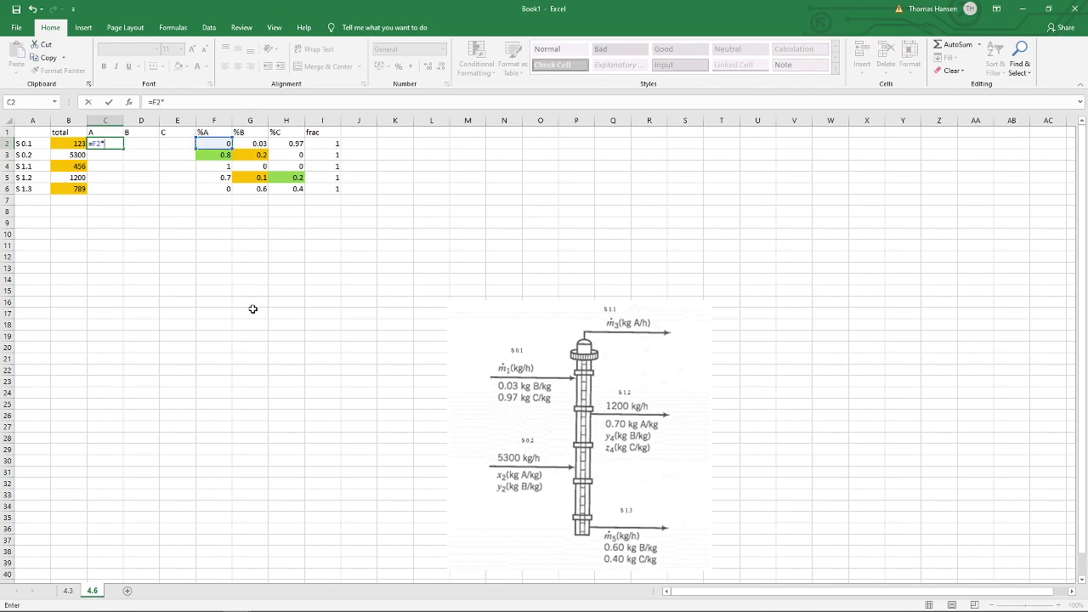
key(Left)
key(F4)
key(F4)
key(F4)
key(ctrl+Return)
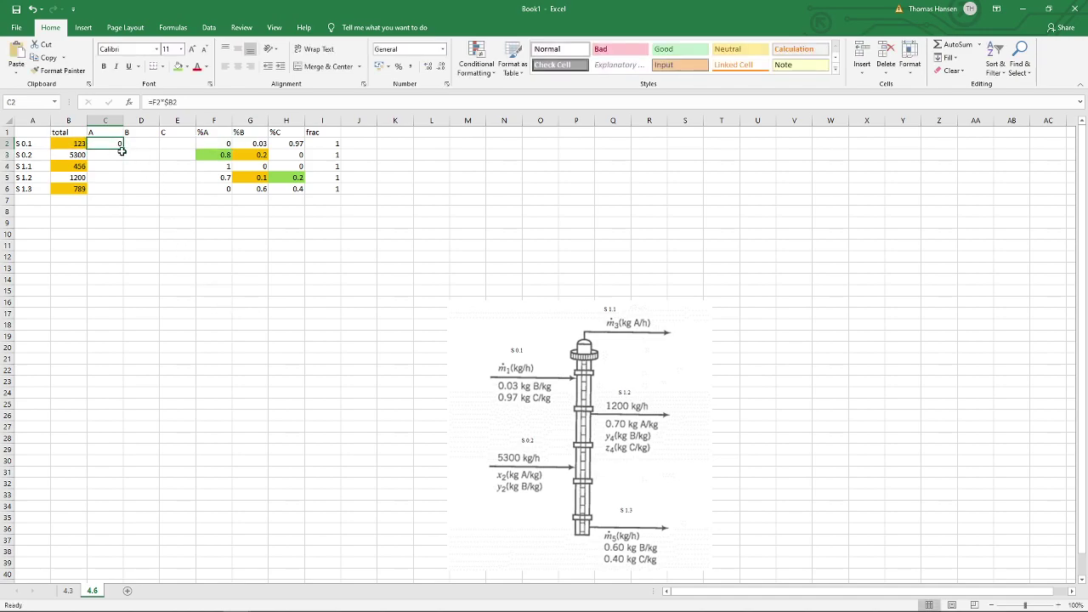
Fill the C2 flow formula across C2:E6 and check the copied formulas against the totals and fractions
drag(124, 149, 181, 196)
click(114, 143)
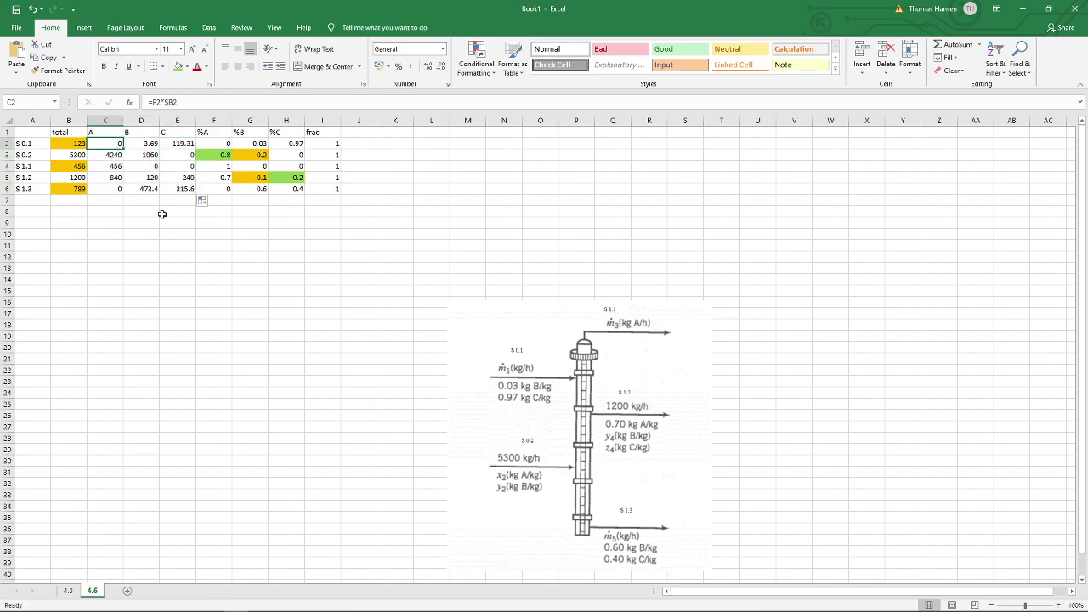
key(Right)
key(Right)
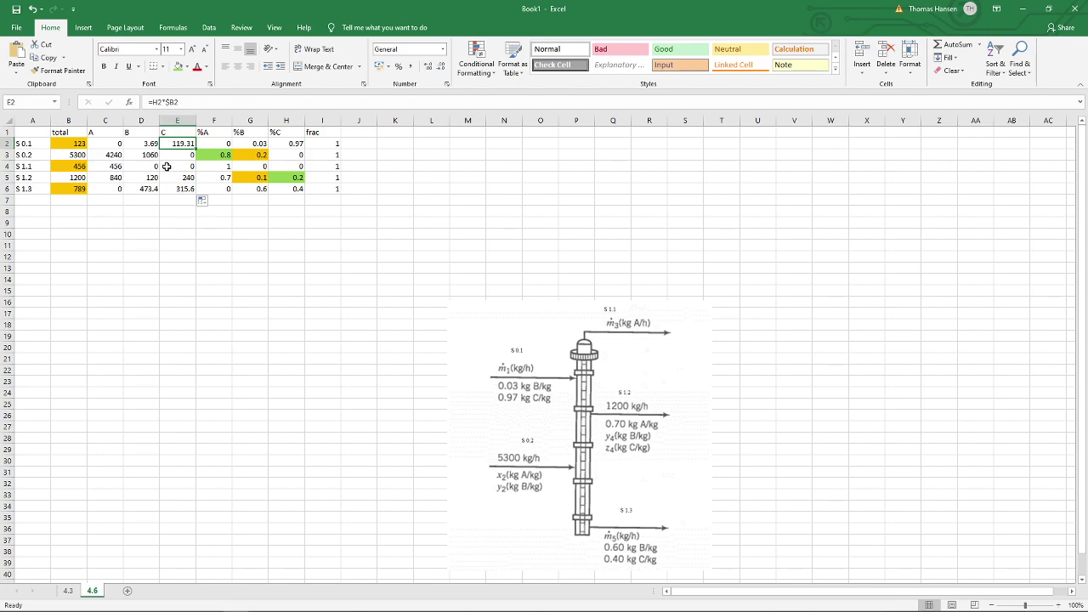
click(199, 165)
click(78, 143)
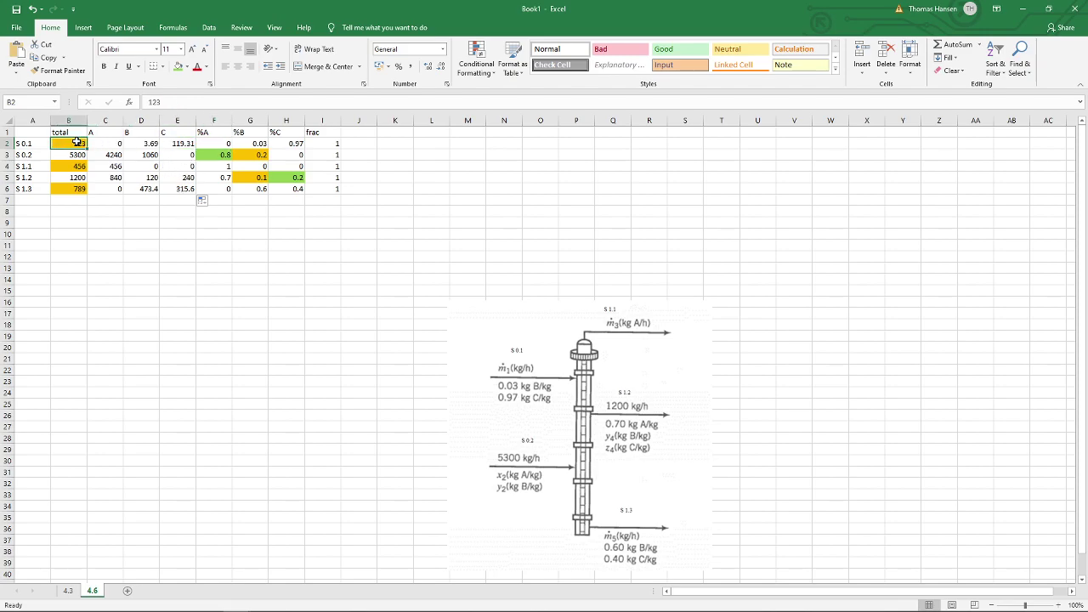
click(312, 142)
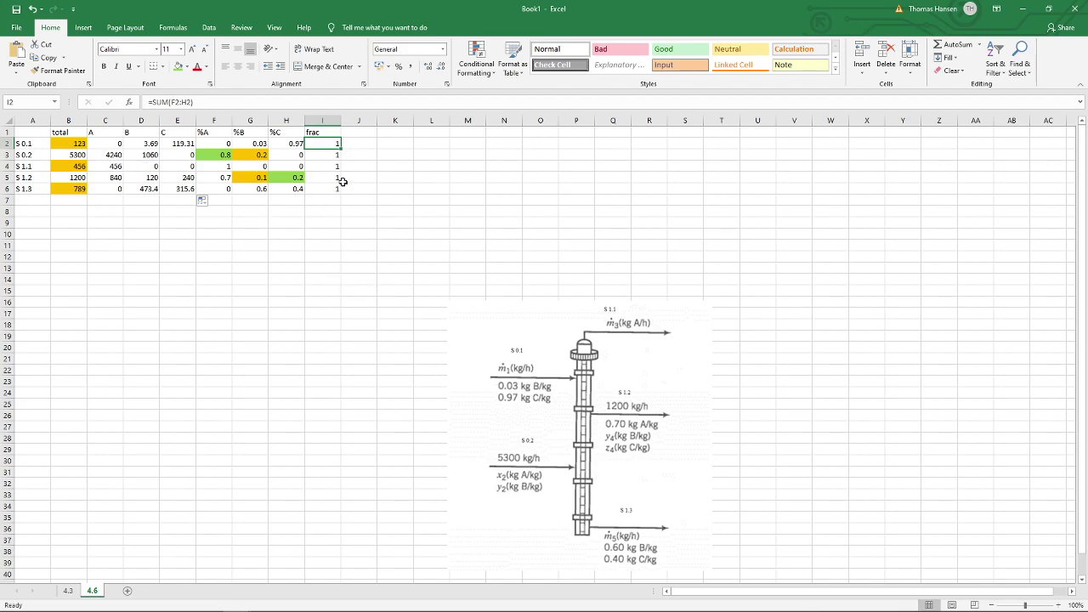
Enter the balance table headers total, A, B and C in L1:O1 and label its first row 1 in K2
click(430, 131)
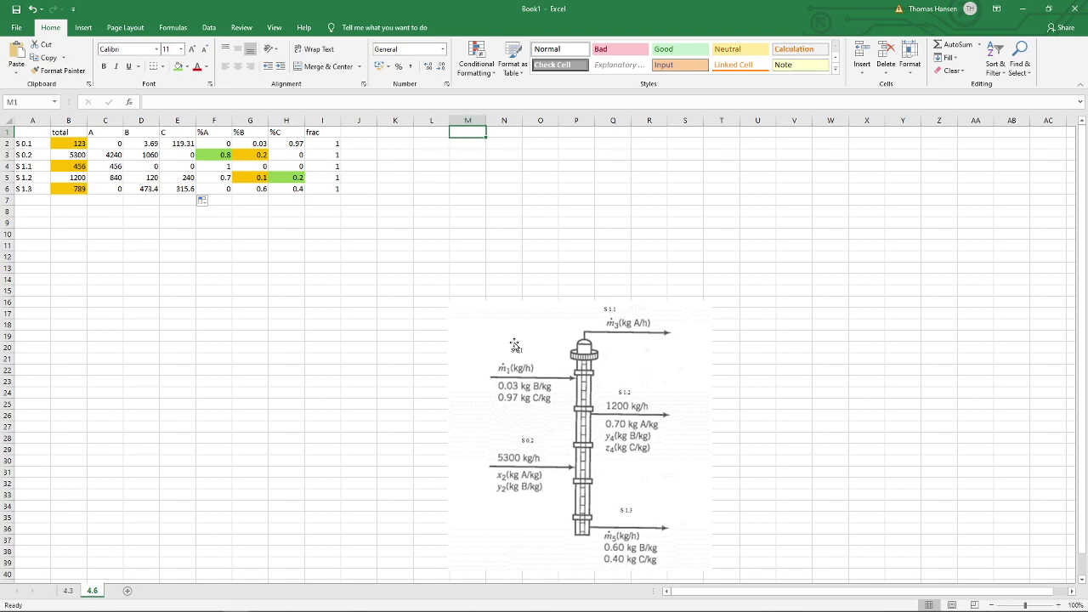
text(total)
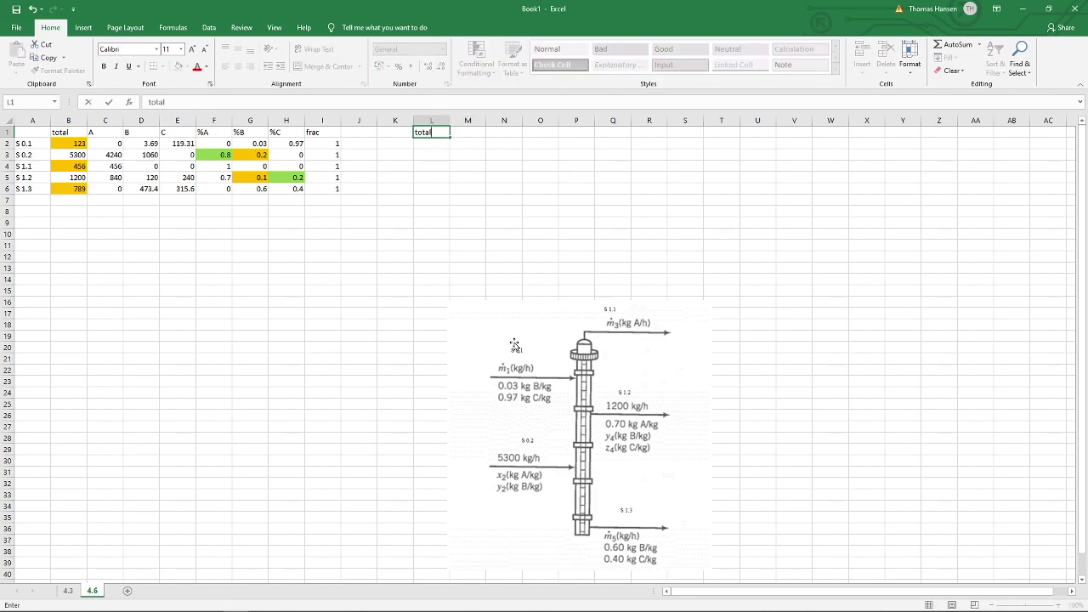
key(Return)
key(Up)
key(Right)
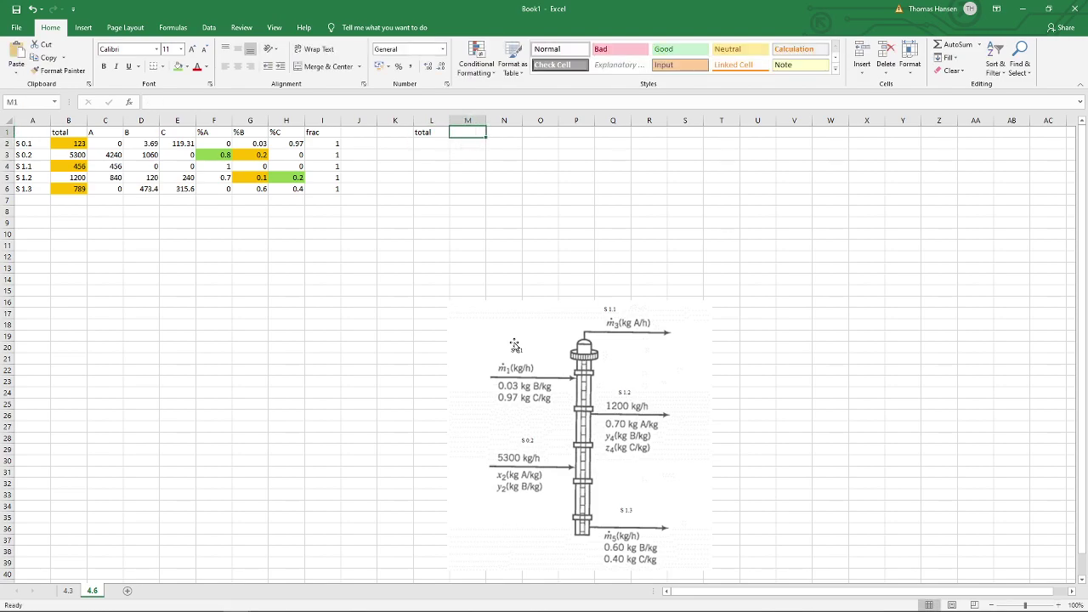
text(A)
key(Tab)
text(B)
key(Tab)
text(C)
key(Return)
key(Left)
key(Left)
text(1)
key(Tab)
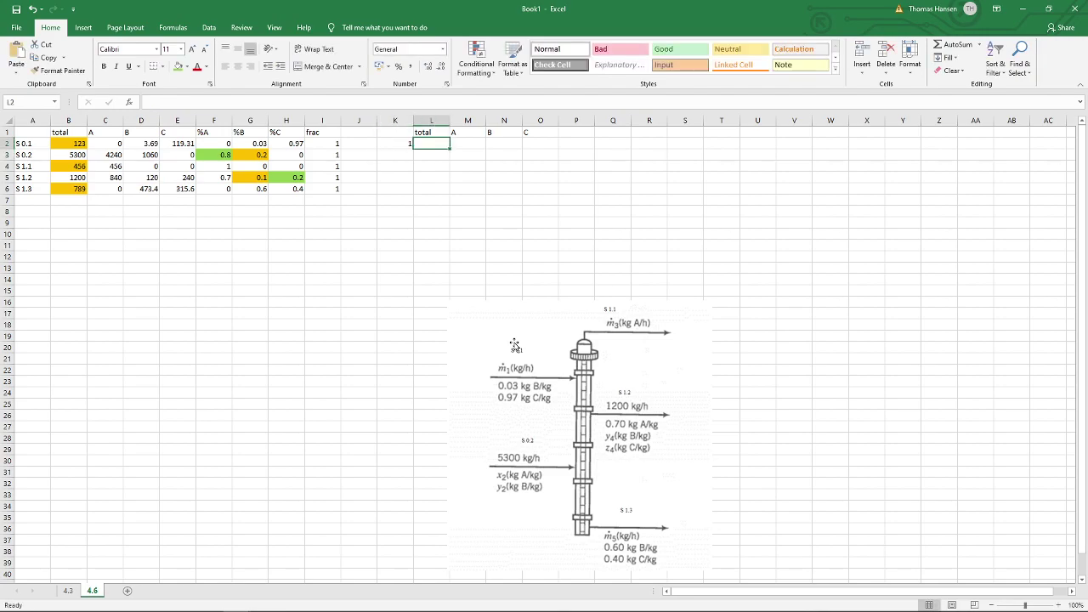
Enter the overall balance formula =B2+B3-(B4+B5+B6) under total in L2
text(=)
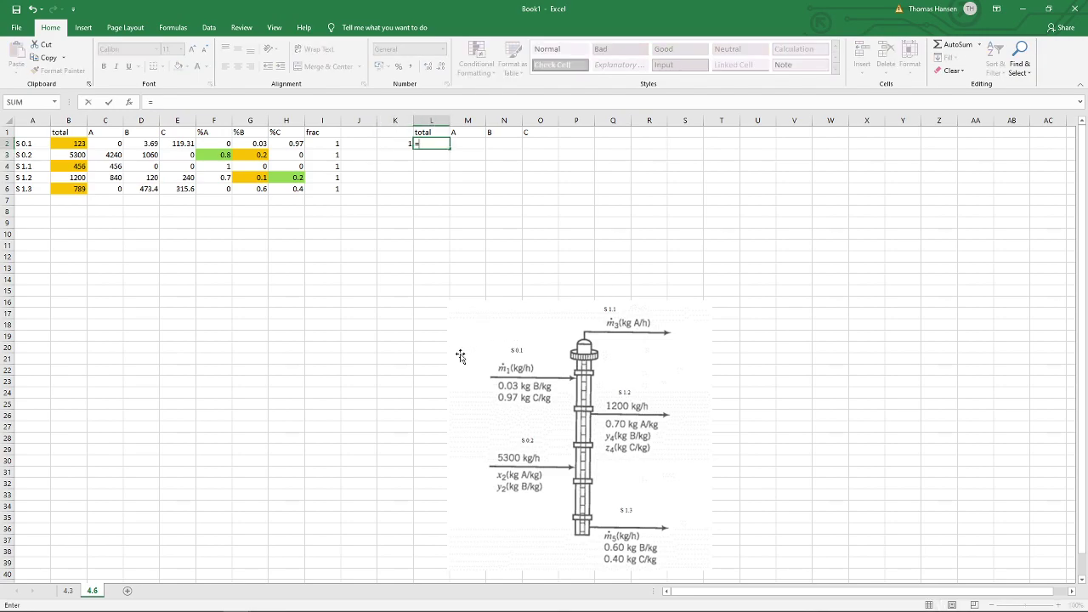
click(67, 143)
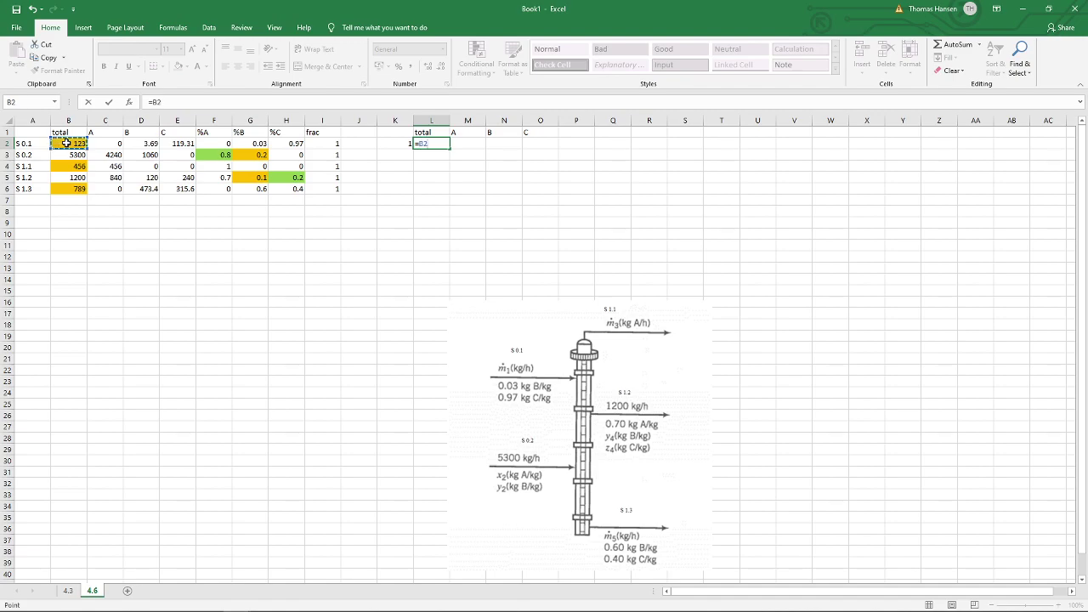
text(+)
click(73, 157)
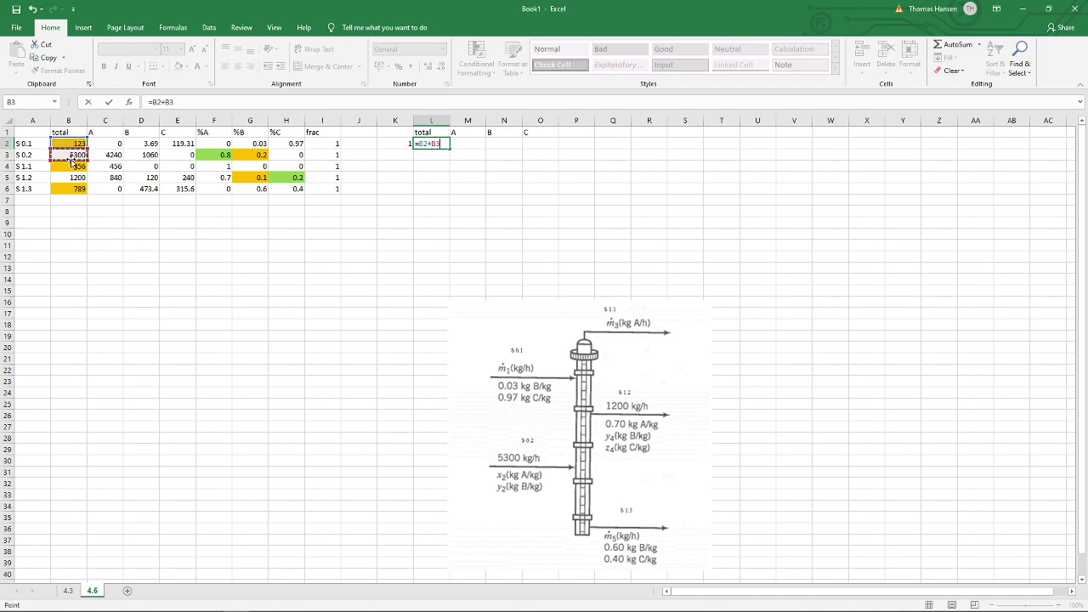
text(+)
key(BackSpace)
text(-()
click(73, 166)
text(+)
click(75, 178)
text(+)
click(80, 188)
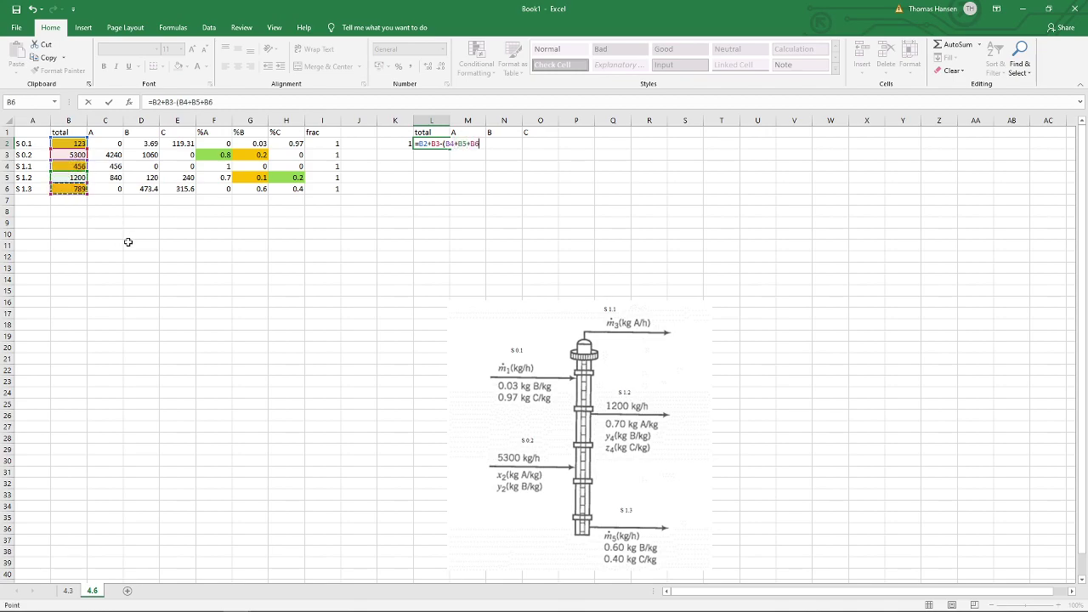
text())
key(ctrl+Return)
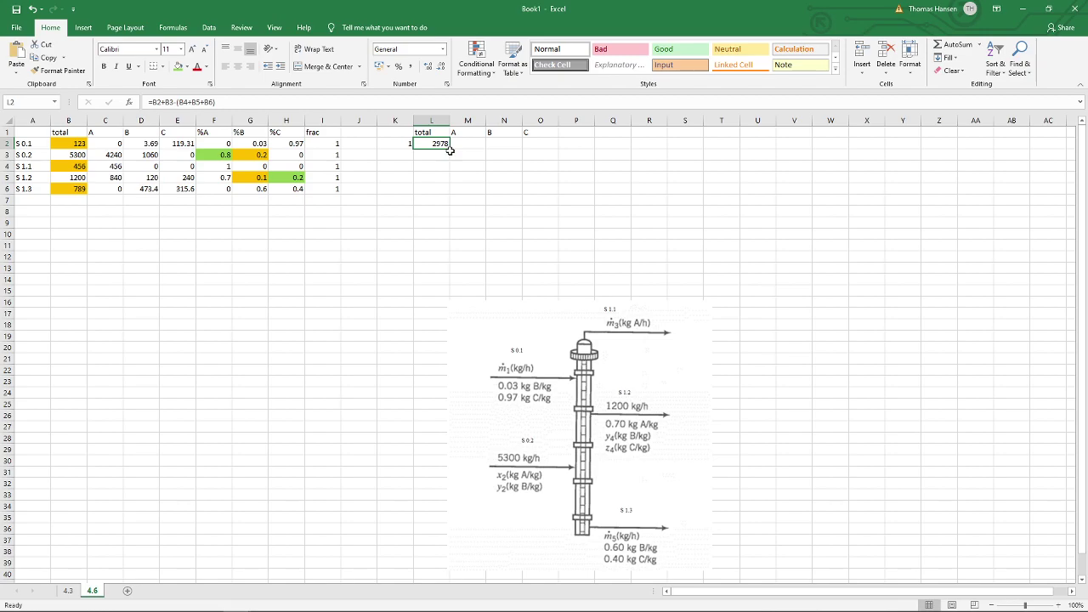
Fill the L2 balance formula across to O2 and check the component formulas for A and B
drag(451, 147, 555, 145)
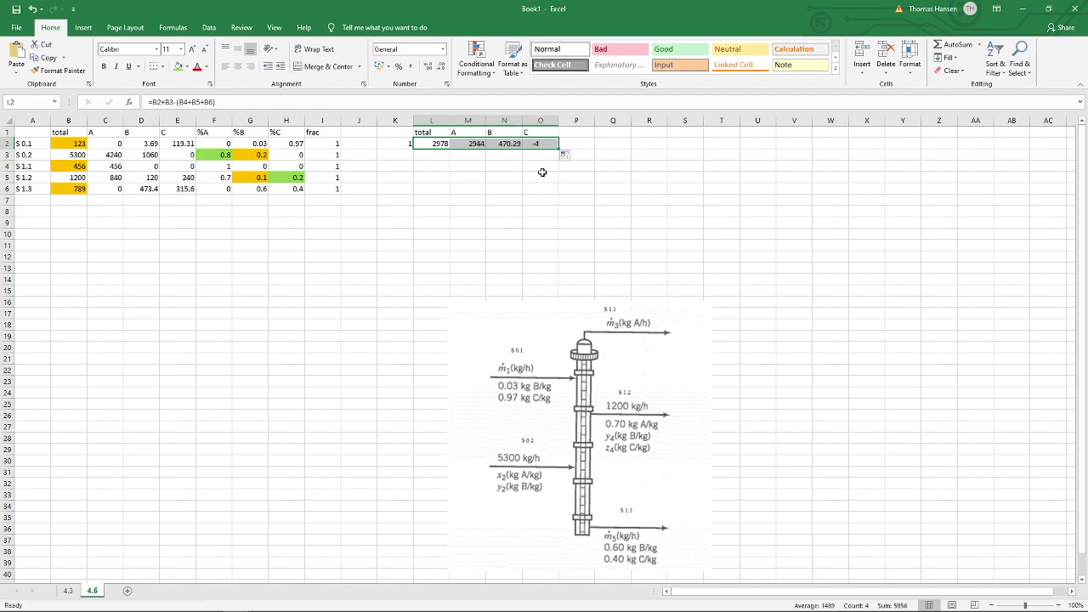
click(466, 143)
double_click(466, 143)
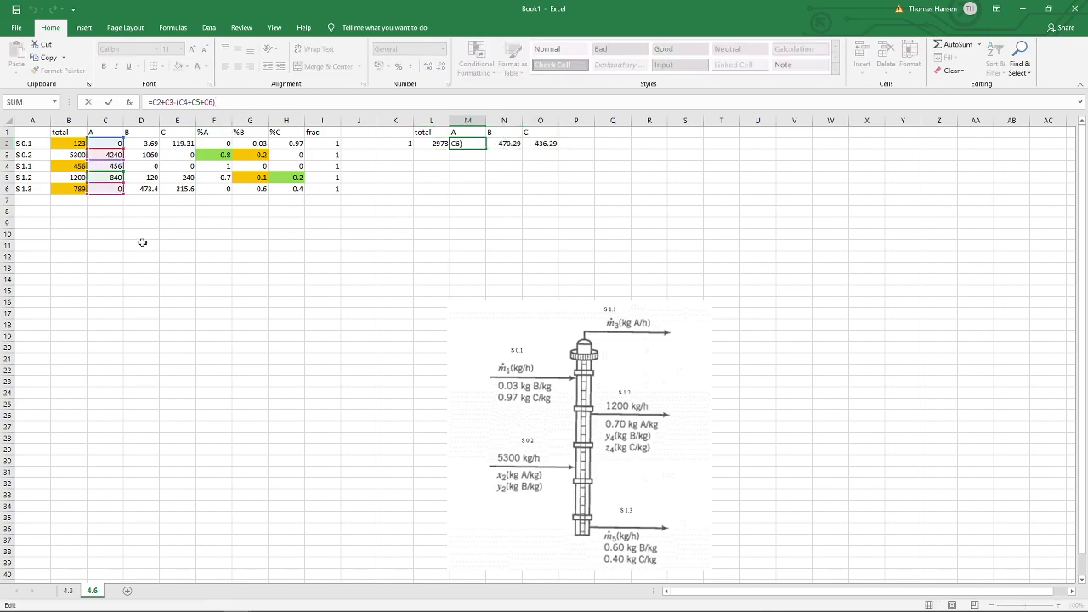
key(Tab)
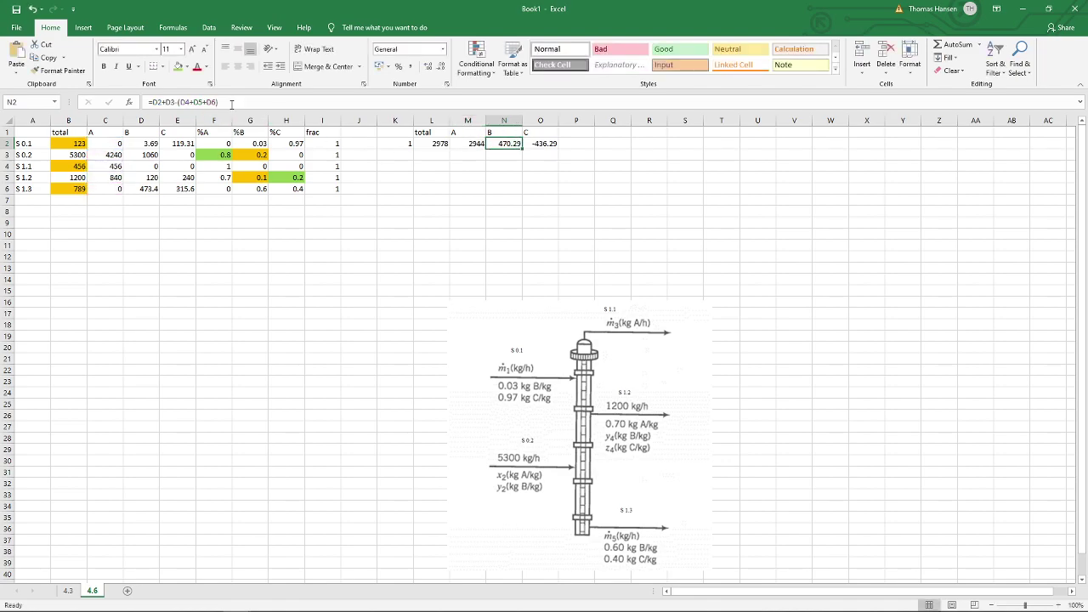
key(F2)
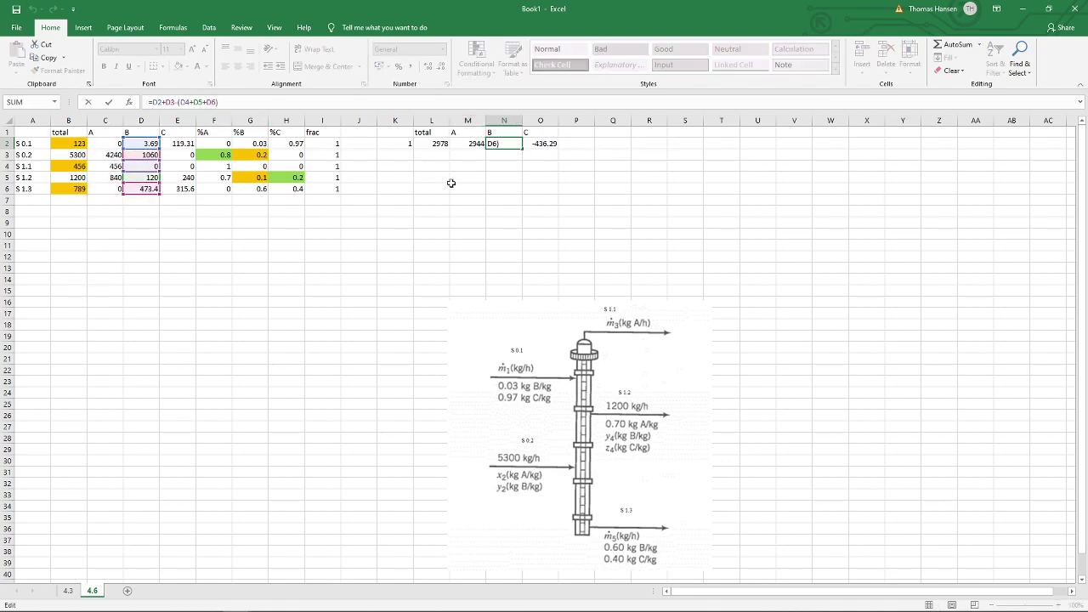
click(463, 188)
drag(432, 143, 544, 145)
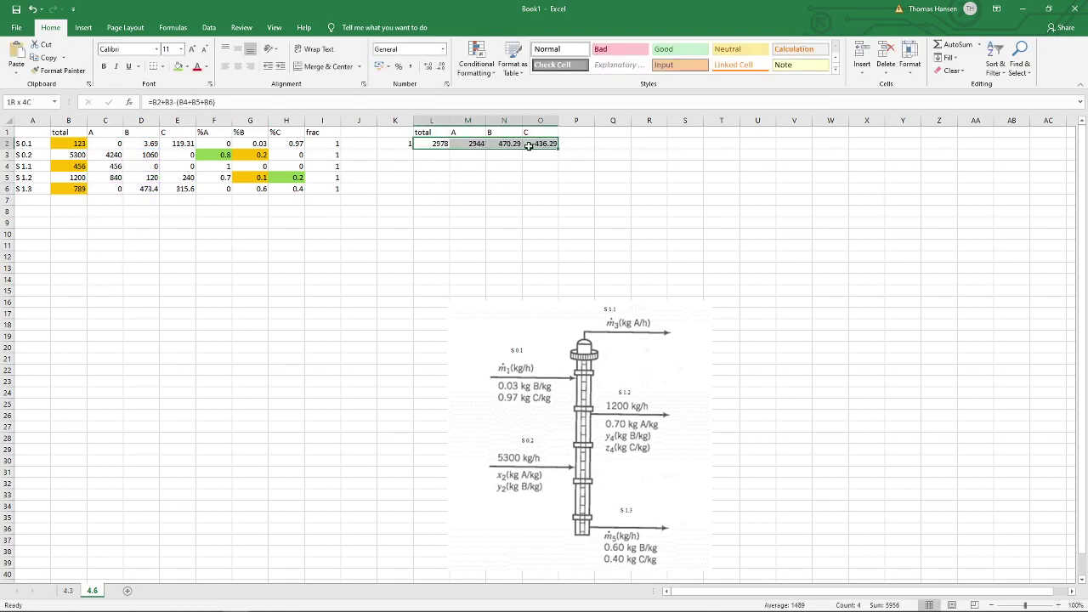
click(433, 212)
Open Solver with L2 as the objective and set its target to a value of 0
click(440, 143)
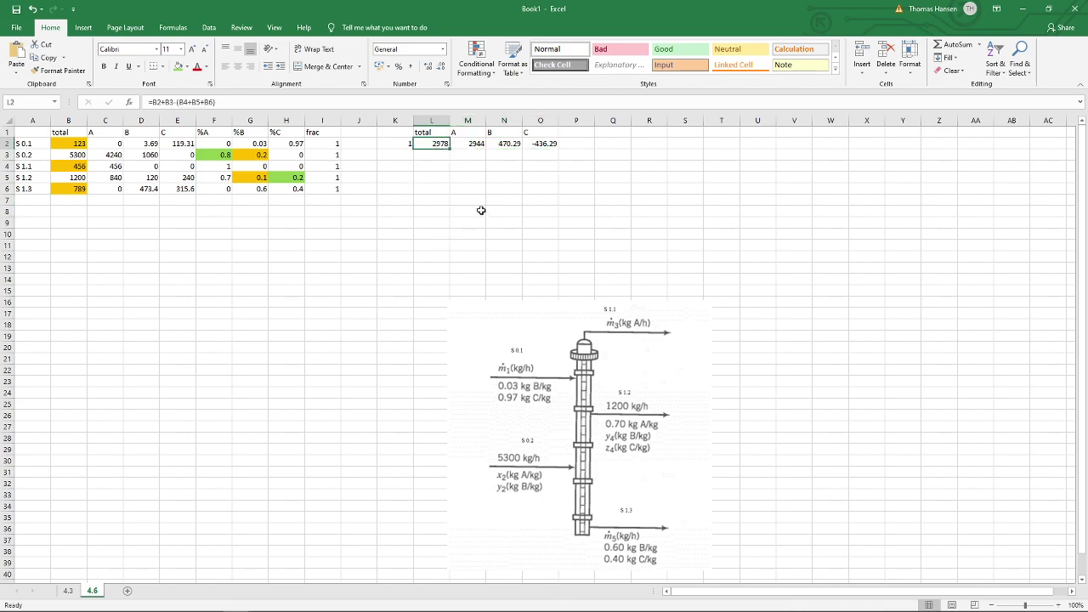
click(211, 28)
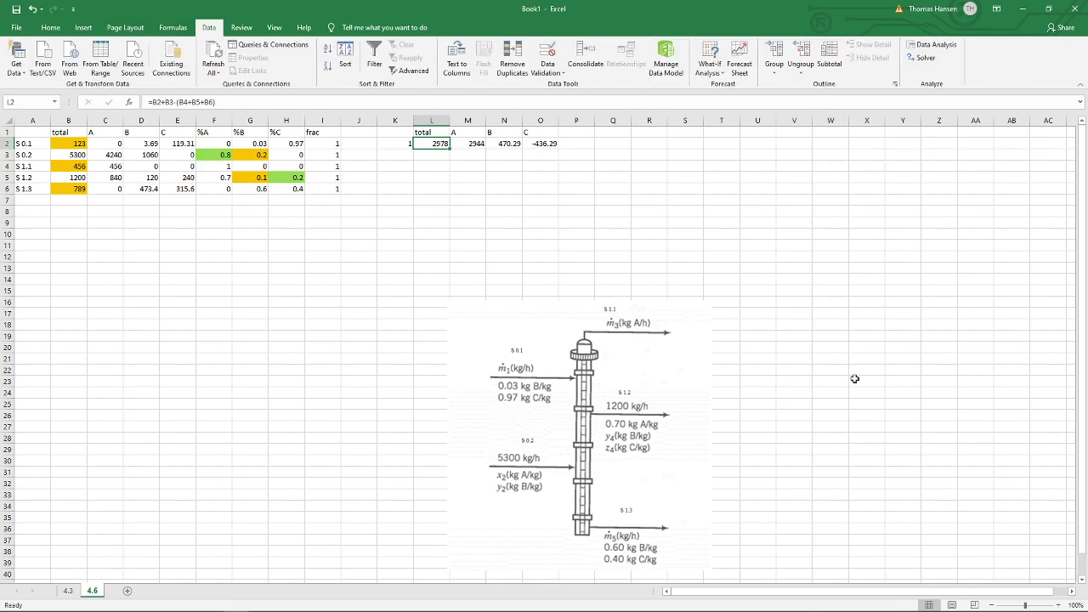
click(923, 58)
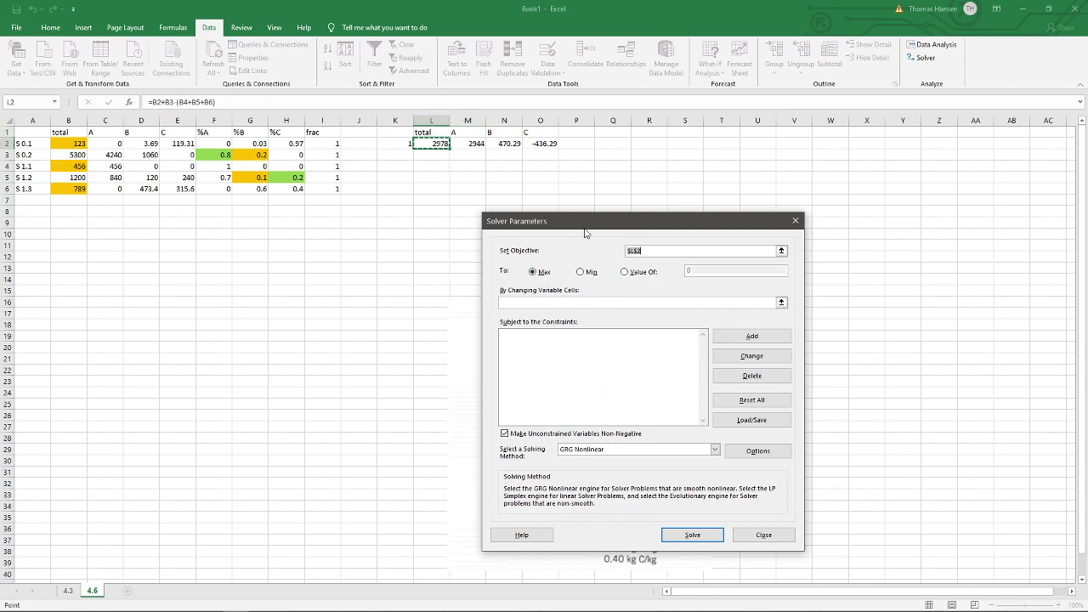
click(640, 273)
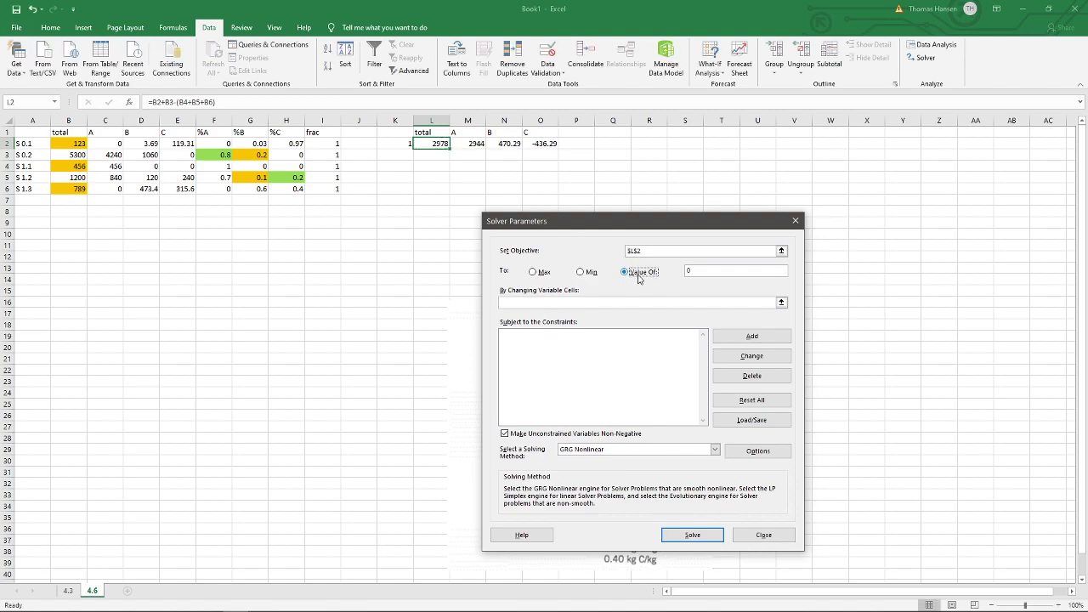
Add a Solver constraint that the component balances M2:O2 equal 0
click(752, 336)
drag(469, 144, 540, 144)
click(643, 386)
click(637, 403)
click(701, 386)
text(0)
click(555, 412)
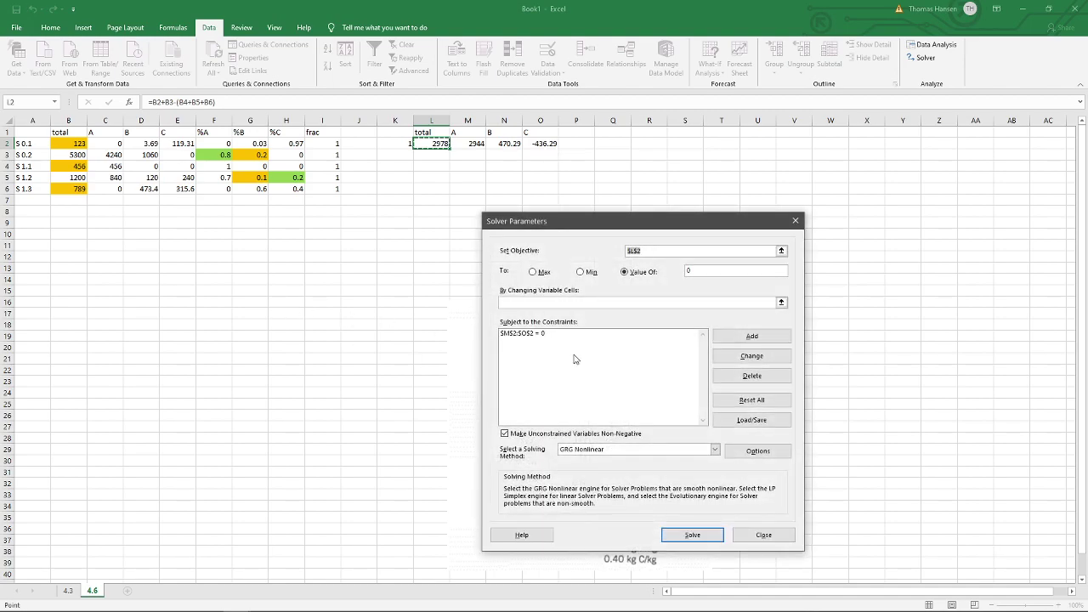
Set the Solver variable cells to the unknown totals B2, B4, B6 and the %B fractions G3 and G5
click(781, 302)
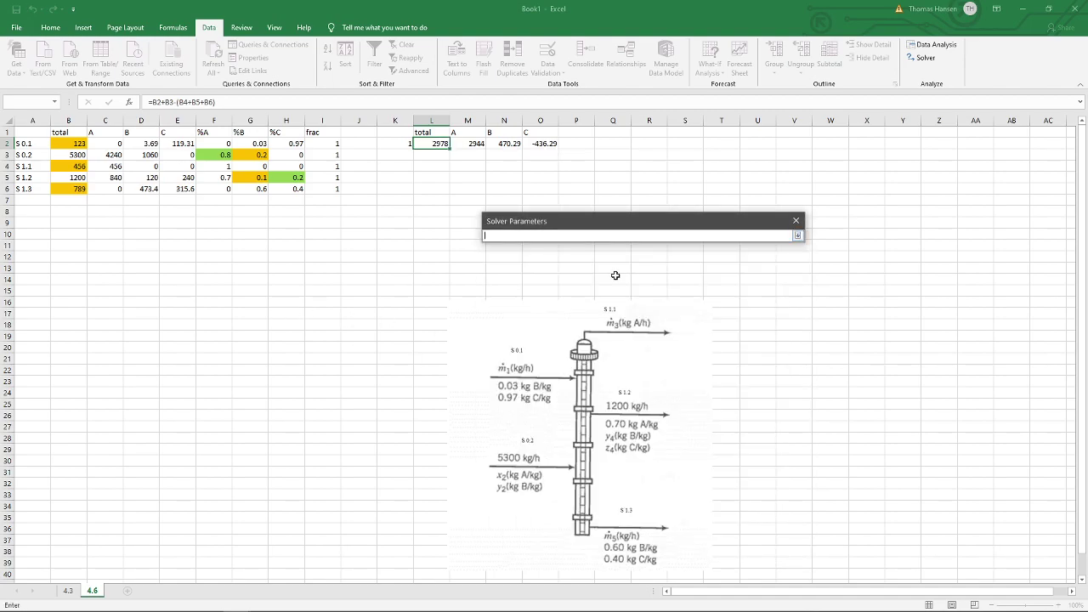
click(74, 144)
ctrl+click(76, 165)
ctrl+click(72, 188)
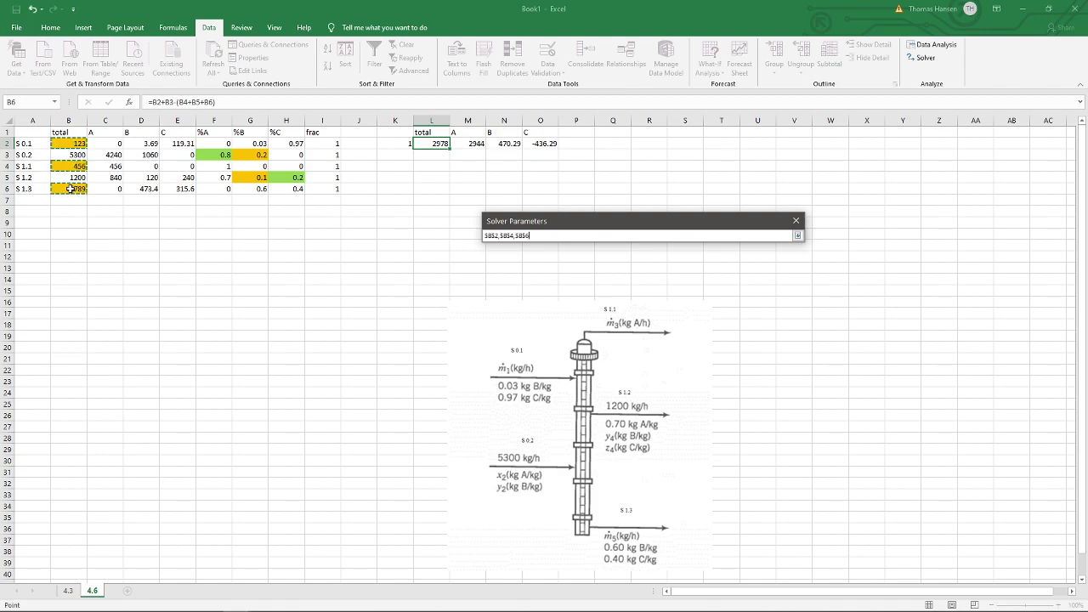
ctrl+click(261, 155)
ctrl+click(257, 177)
key(Return)
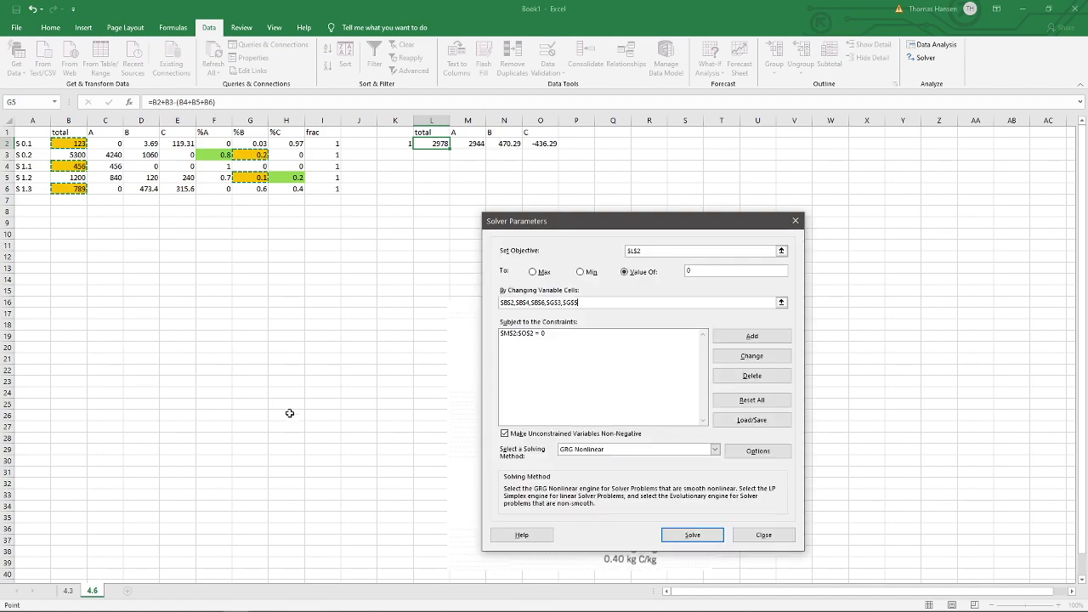
Run Solver, keep its solution, and check the fraction sums, the S 1.2 %C value and the total balance
click(692, 535)
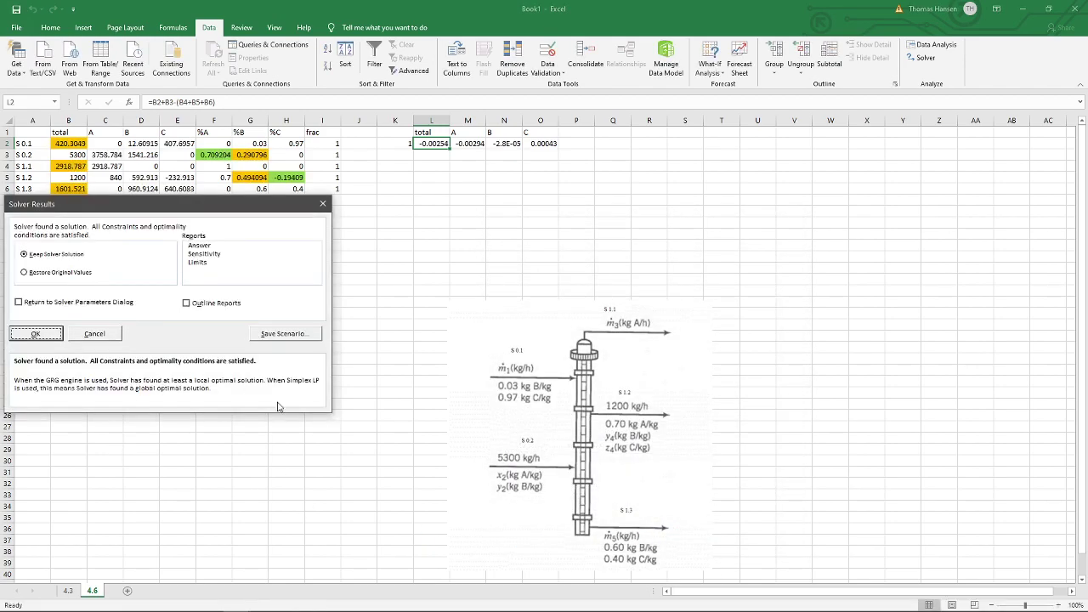
drag(124, 209, 560, 189)
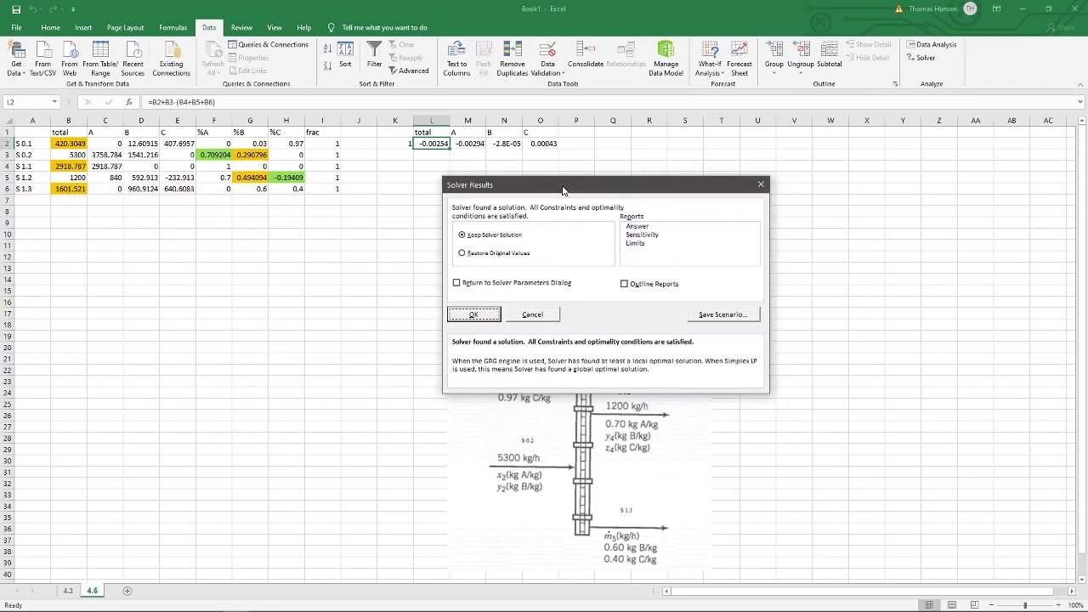
click(475, 314)
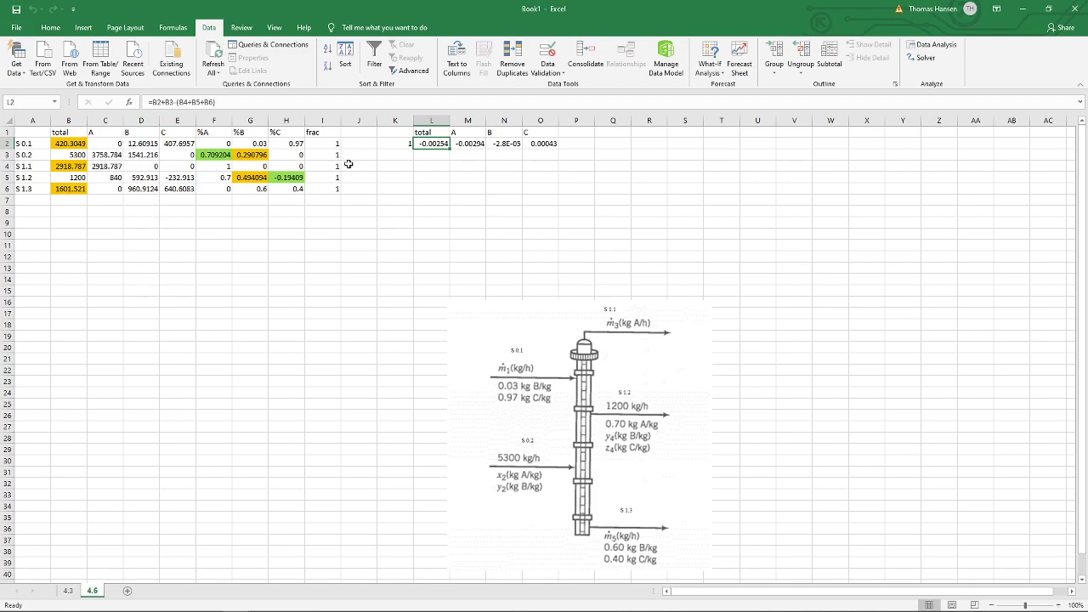
drag(333, 144, 333, 186)
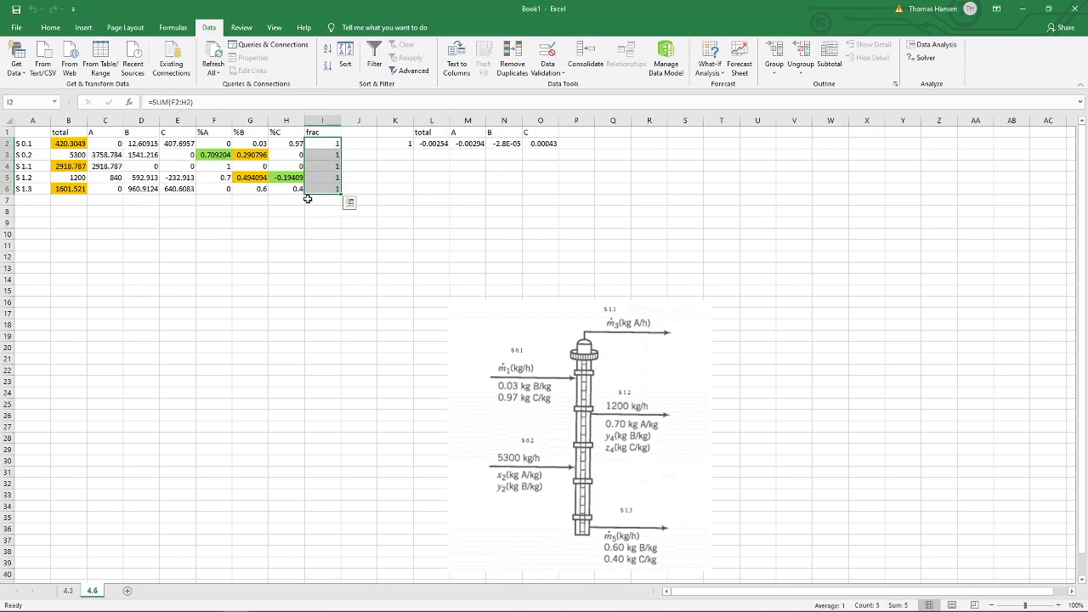
click(286, 177)
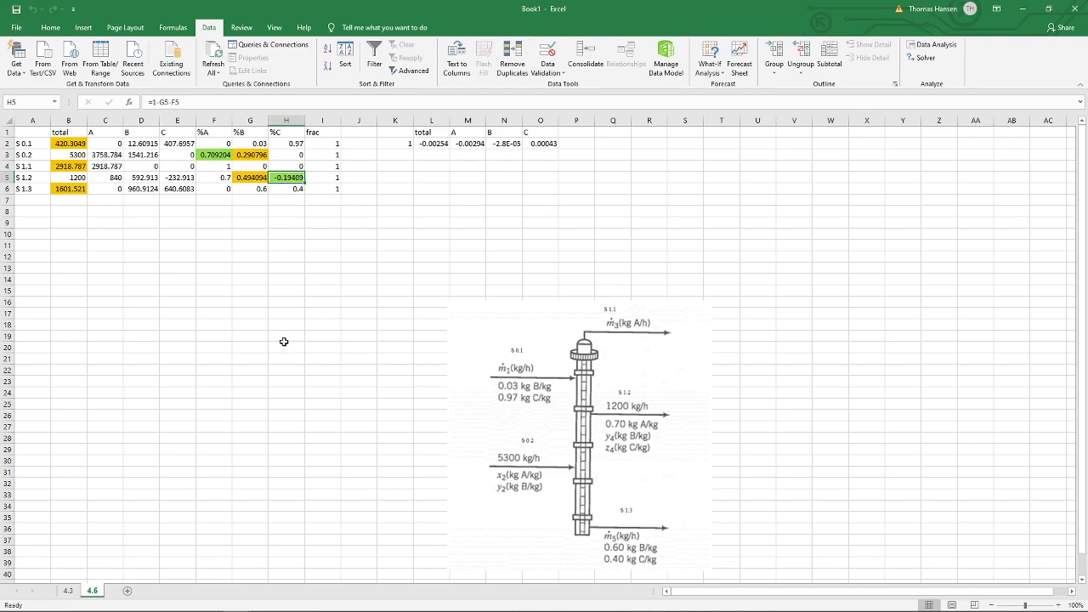
click(431, 144)
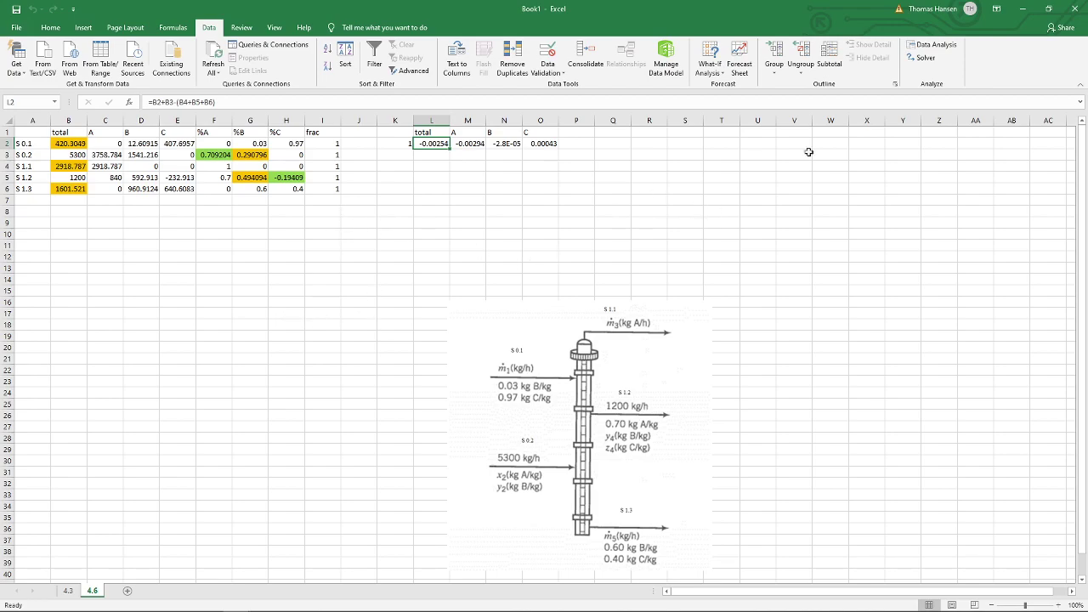
Add a Solver constraint that all component fractions F2:H6 are greater than or equal to 0
click(922, 58)
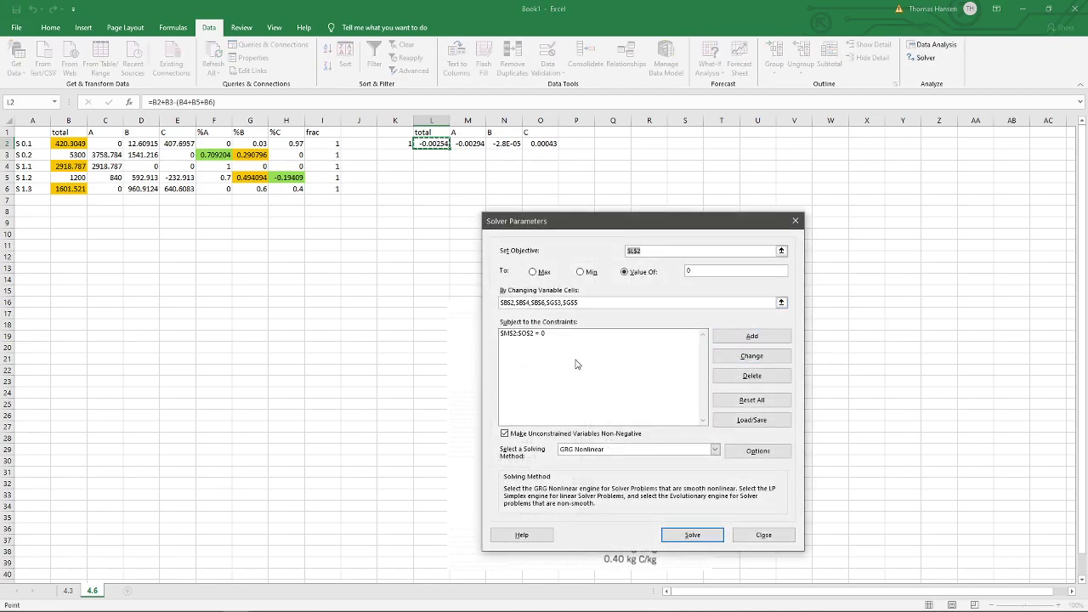
click(550, 387)
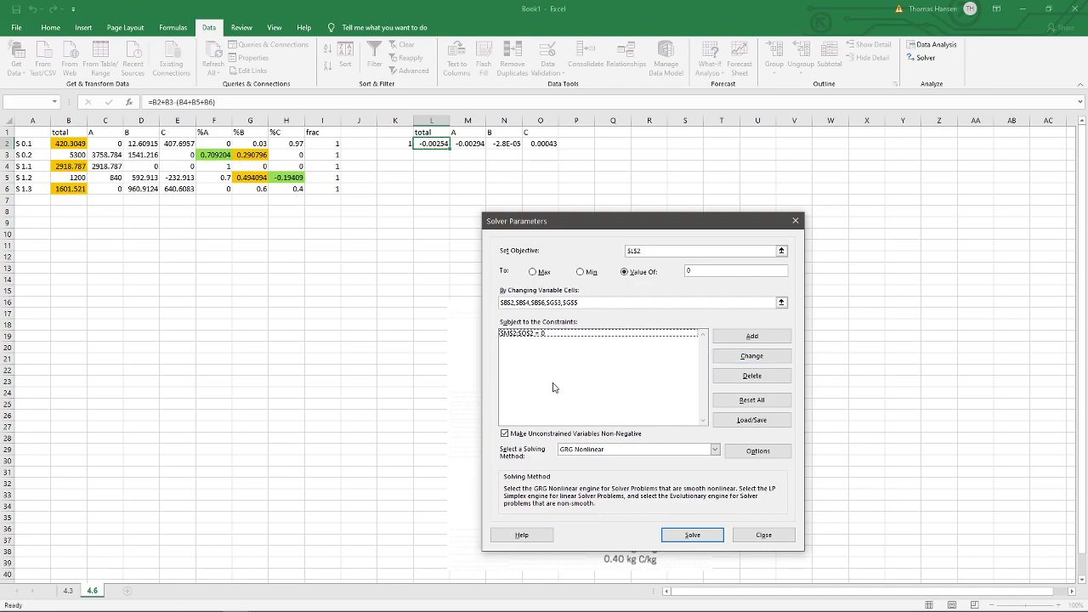
click(752, 337)
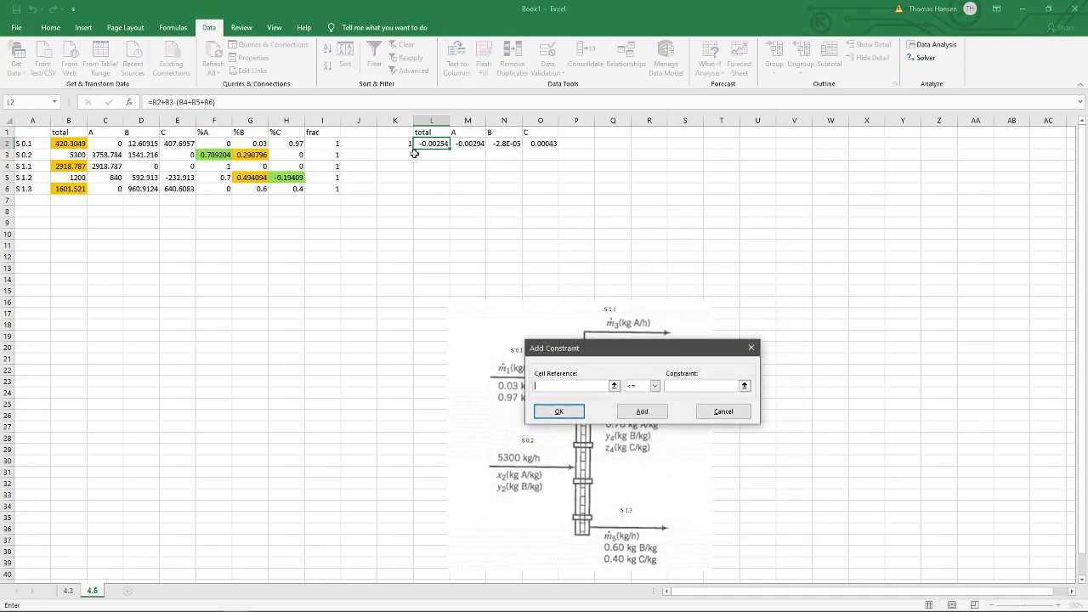
drag(224, 144, 282, 189)
click(642, 386)
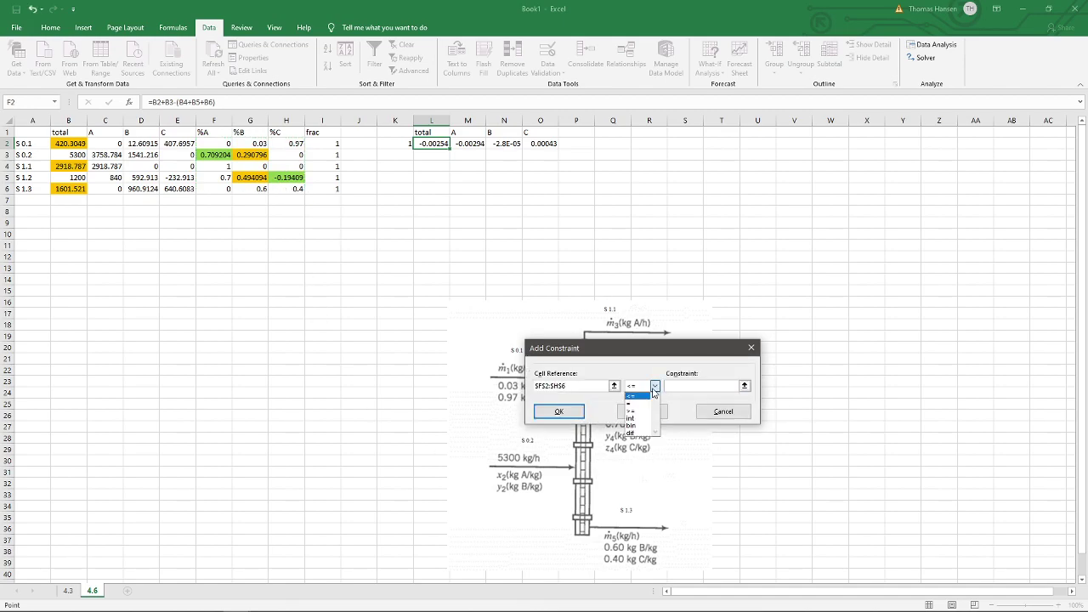
click(638, 410)
click(672, 388)
text(0)
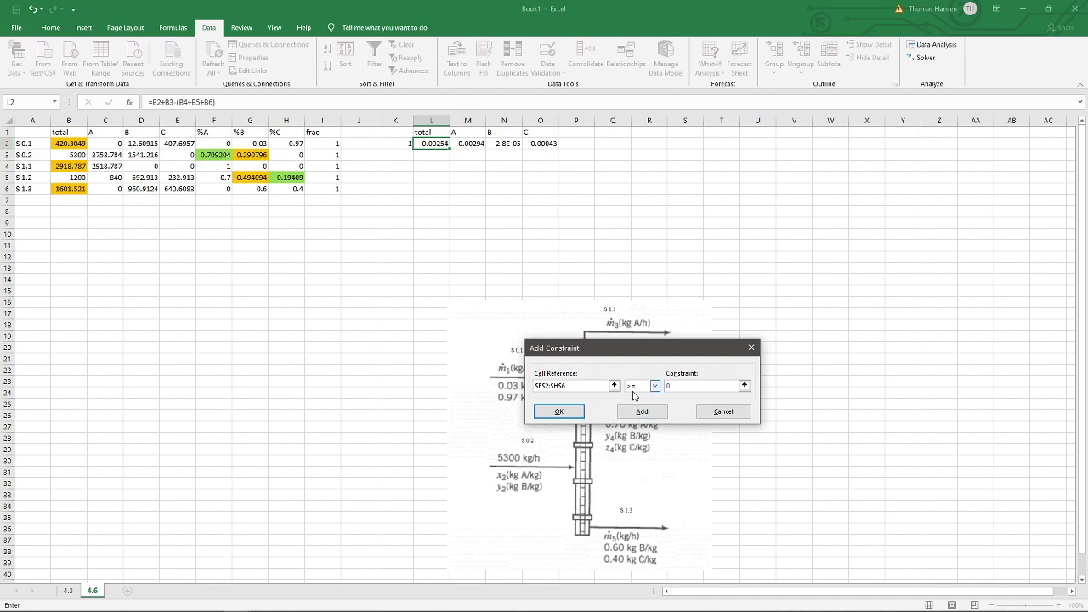
click(564, 412)
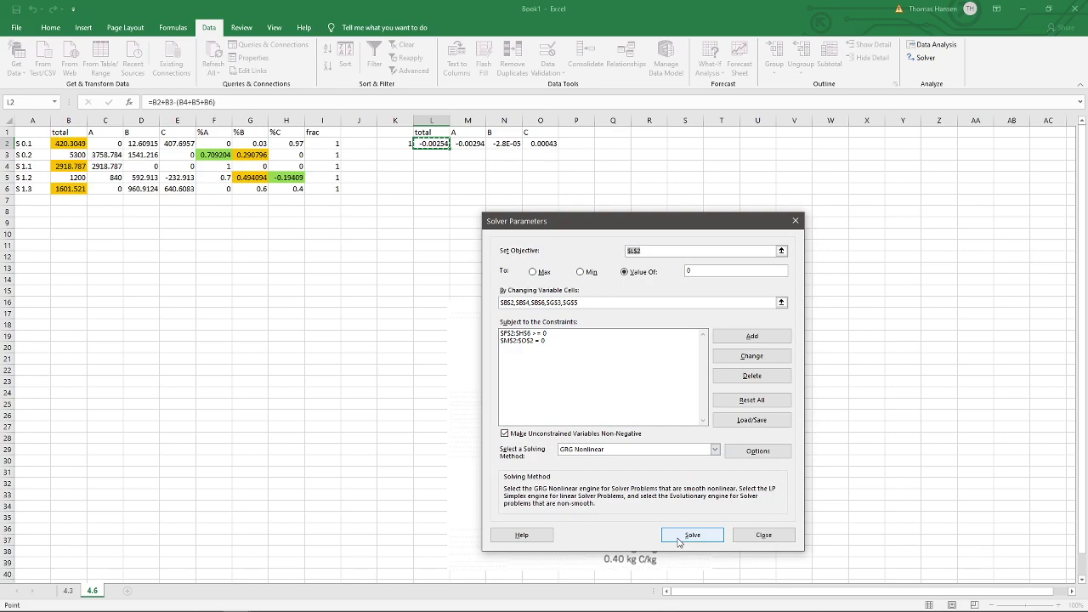
Run Solver with the non-negative fraction constraint and keep its solution
click(692, 534)
drag(132, 222, 494, 230)
click(409, 351)
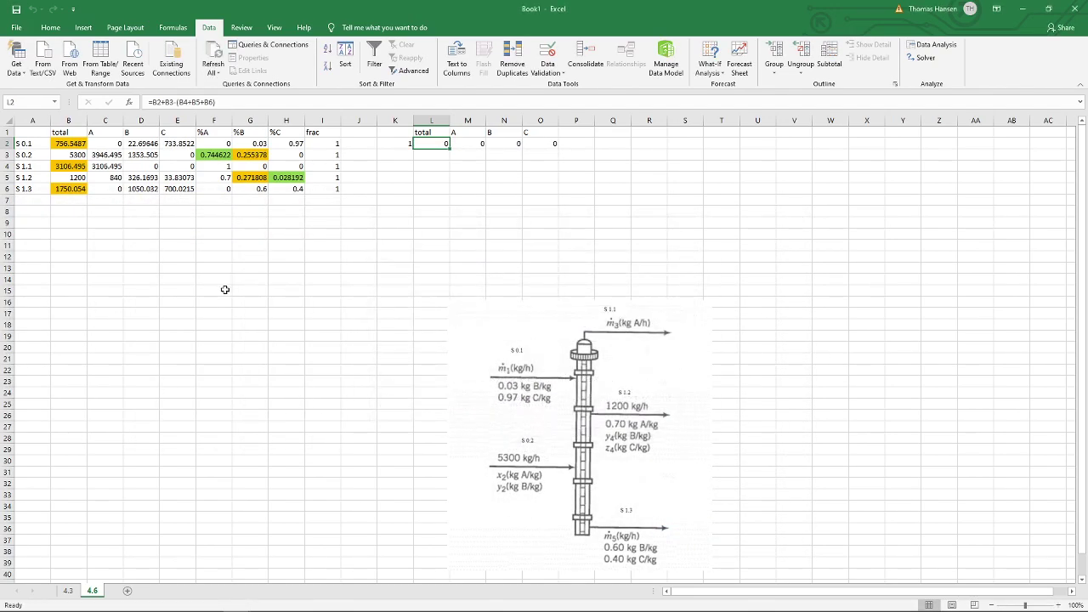
click(225, 289)
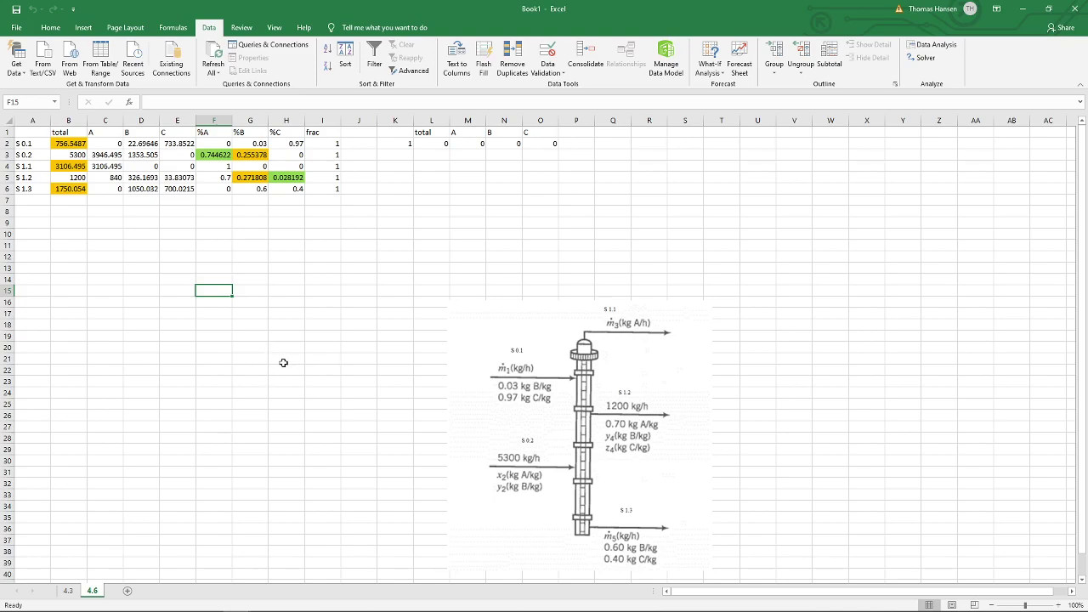
click(228, 271)
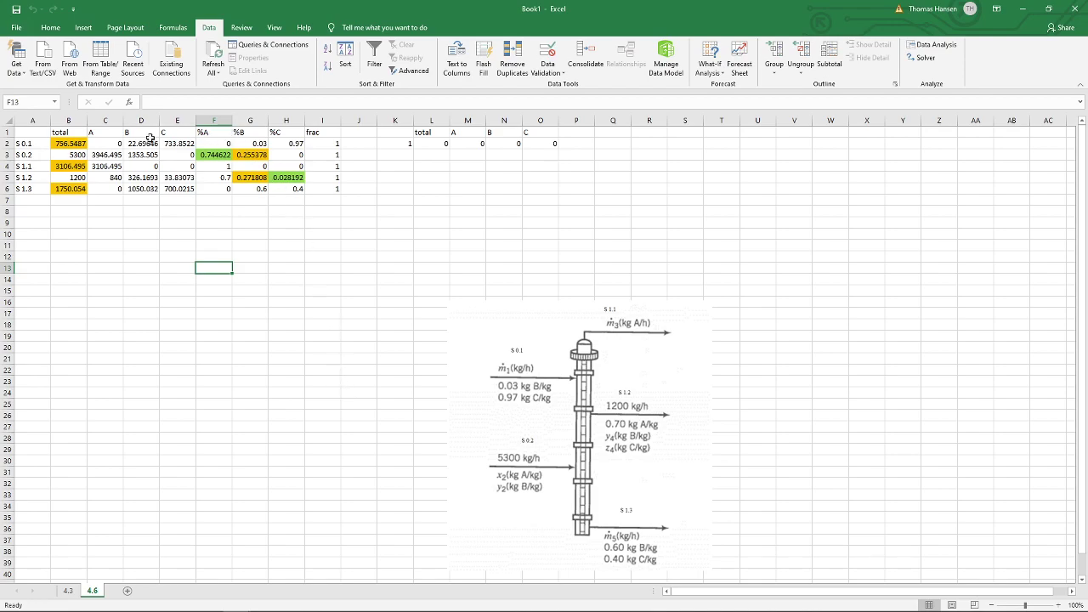
Set the S 0.1 total in B2 to 1200 and fill the cell green as a known value
click(68, 141)
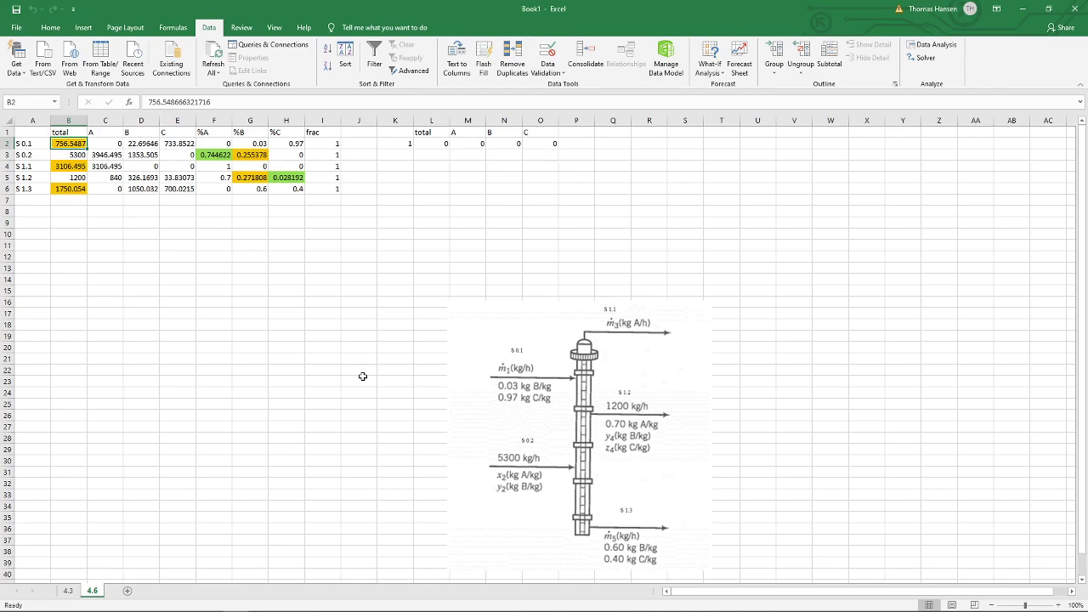
text(1200)
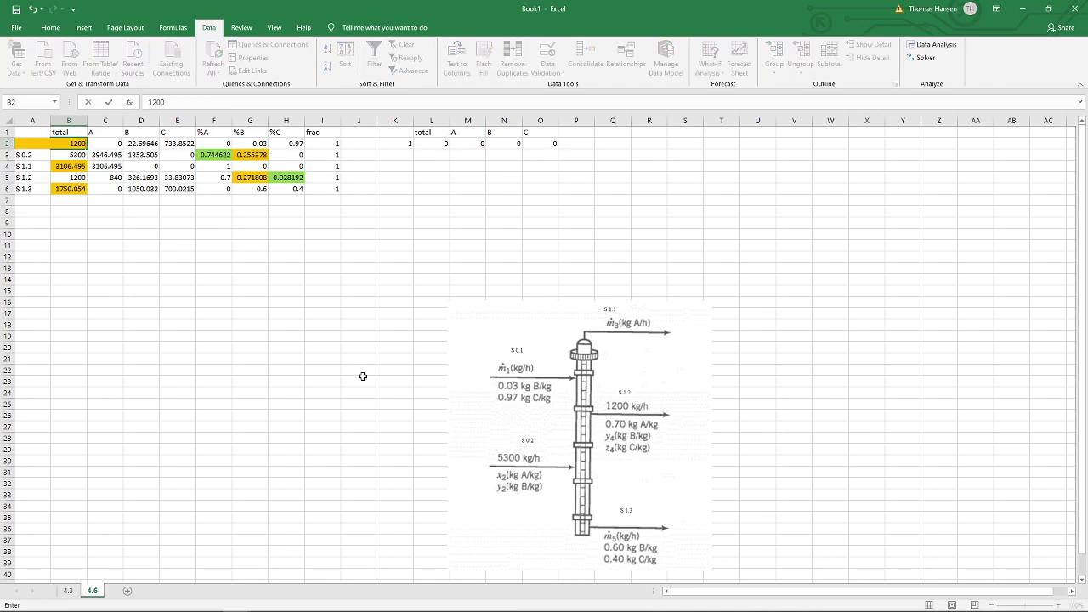
key(ctrl+Return)
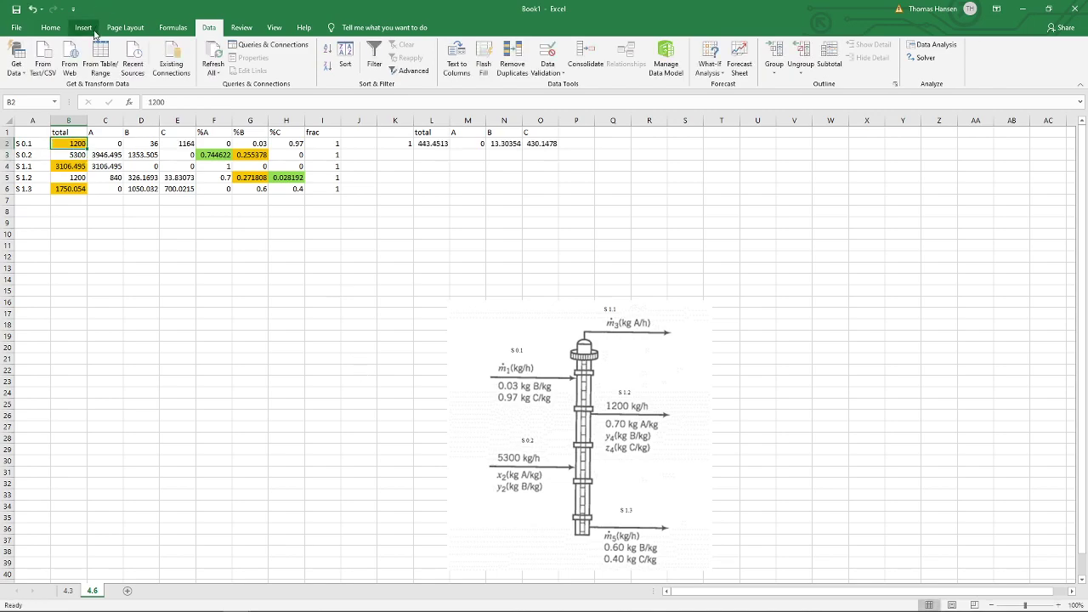
click(51, 28)
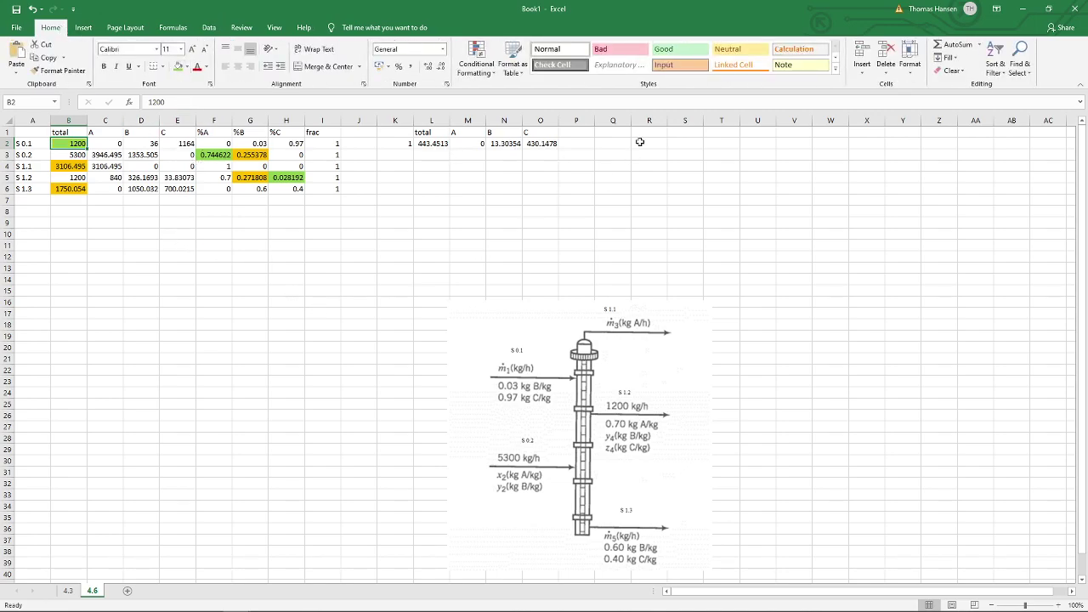
Reopen Solver and replace the variable cells with B4, B6, G3 and G5, leaving out B2
click(208, 27)
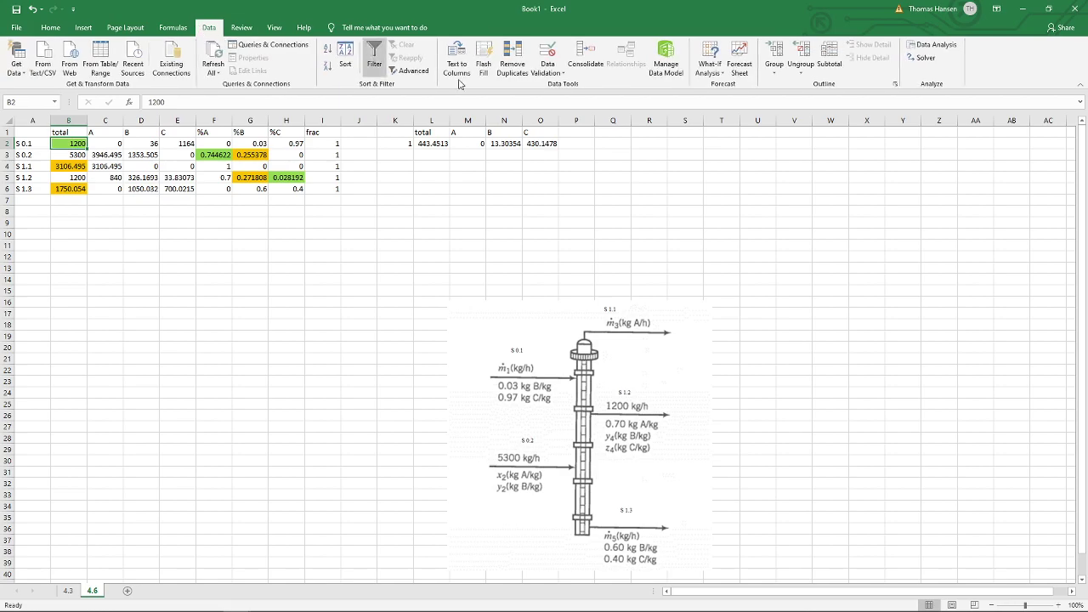
click(920, 56)
click(613, 301)
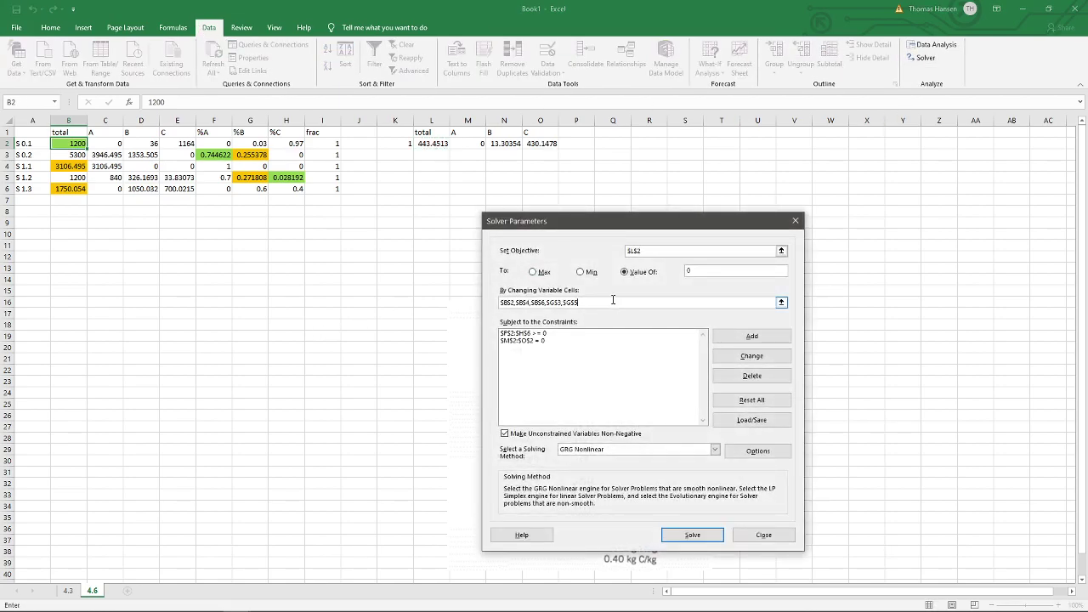
click(781, 302)
click(69, 166)
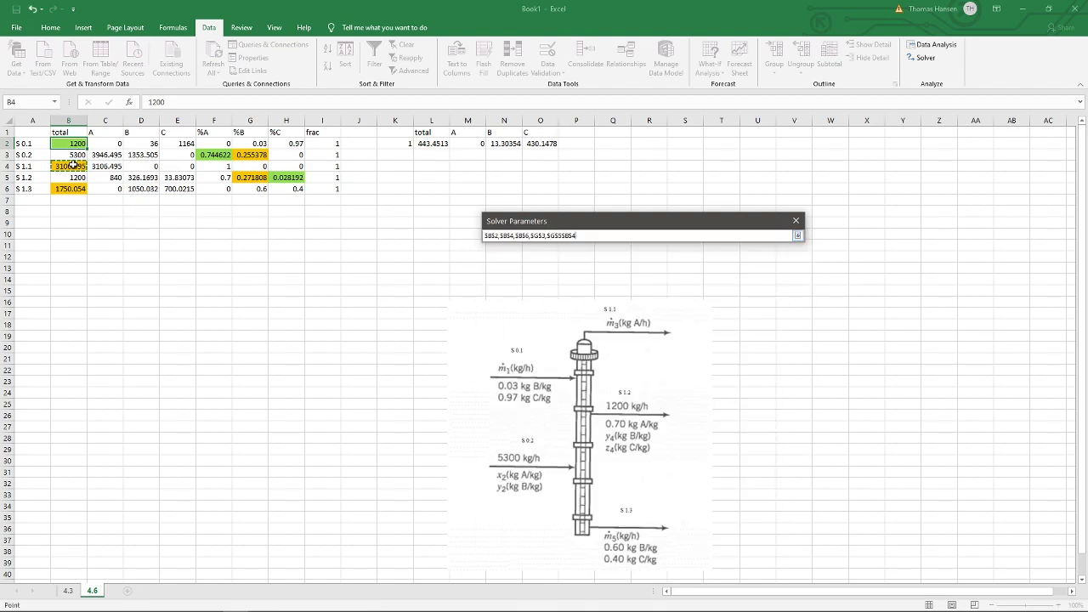
ctrl+click(68, 187)
ctrl+click(244, 154)
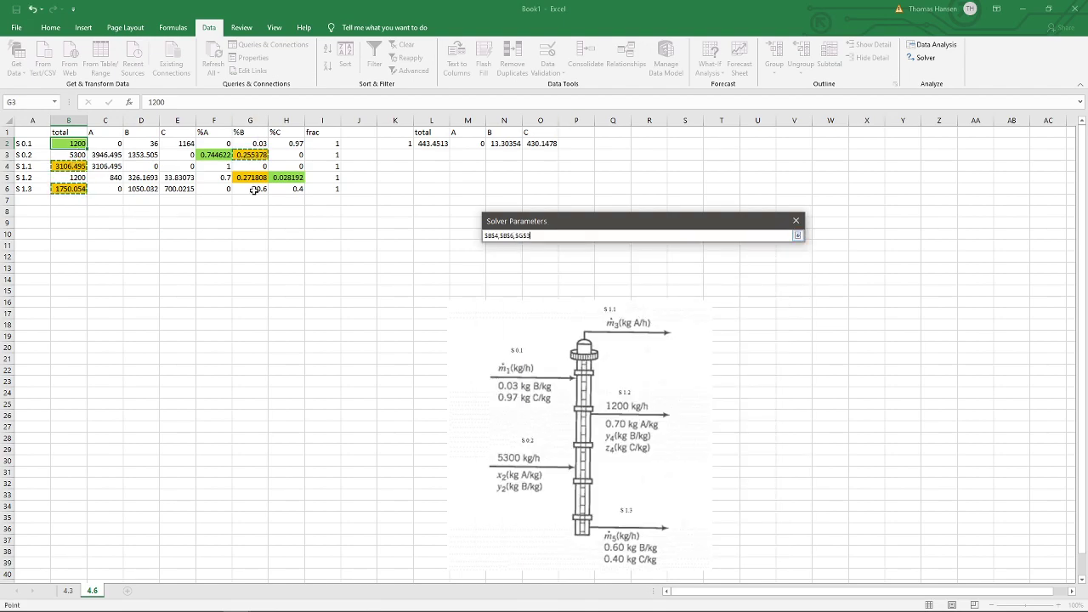
ctrl+click(245, 178)
key(Return)
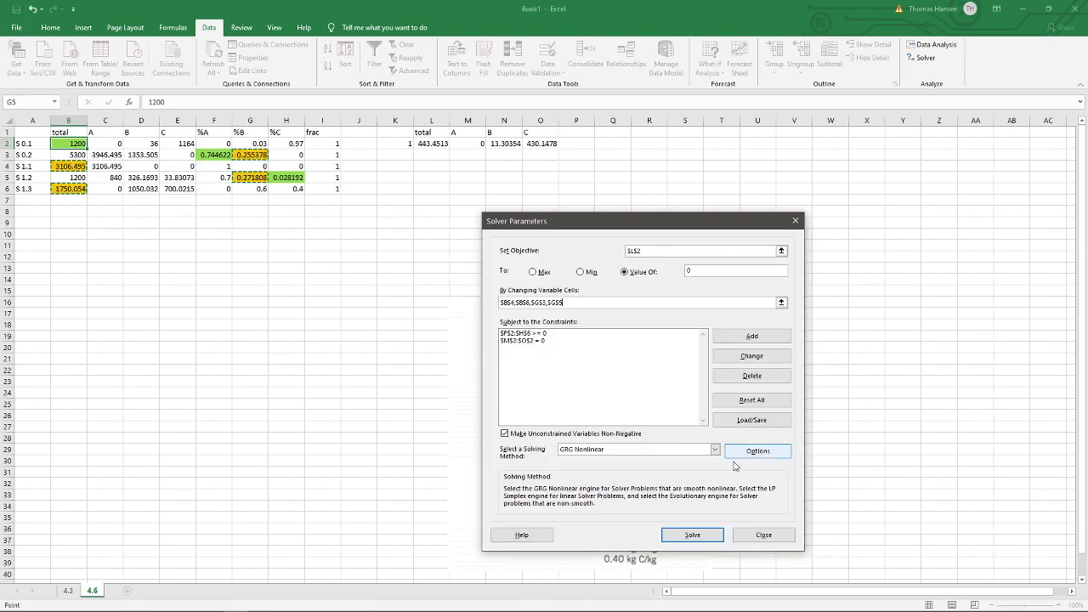
Solve for the four remaining unknowns and keep the Solver solution
click(691, 537)
drag(179, 215, 483, 213)
click(347, 331)
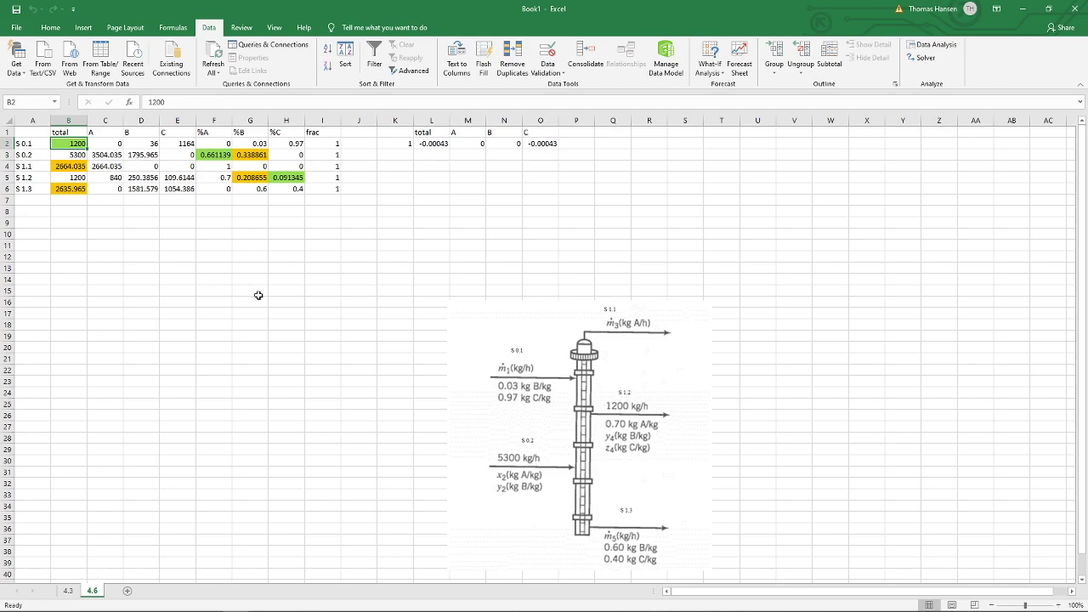
Examine the S 1.3 and S 0.1 totals and the total, A and B balance formulas in row 2
click(65, 191)
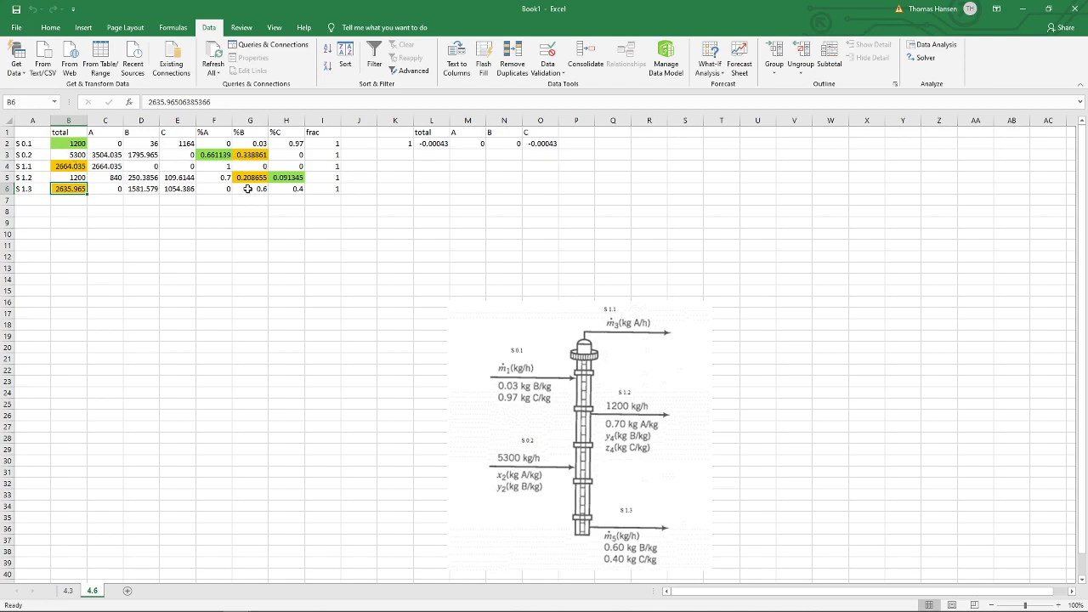
click(79, 144)
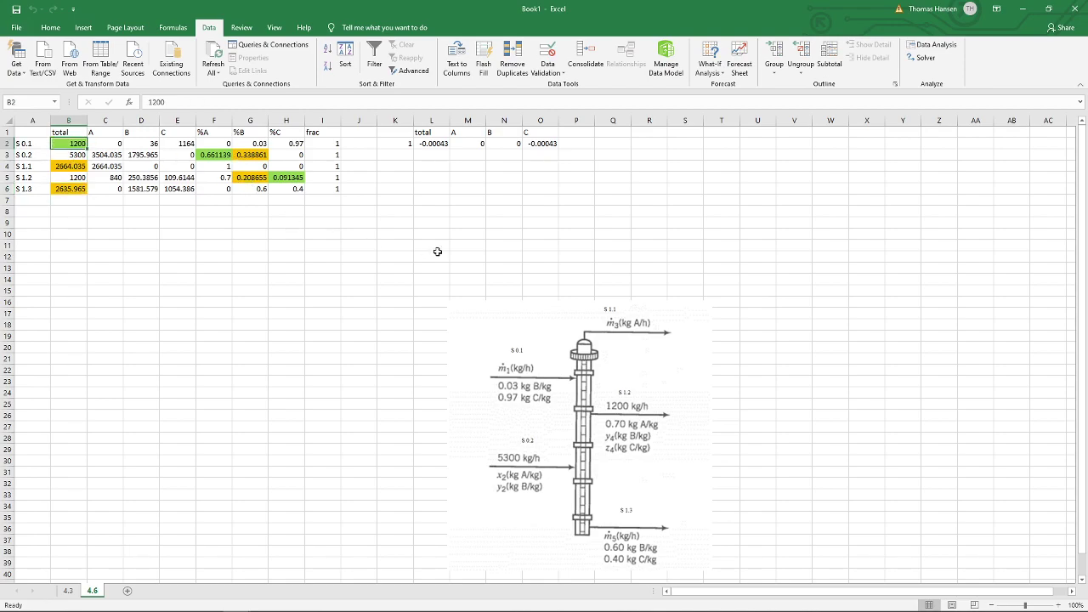
click(441, 143)
click(462, 144)
click(495, 145)
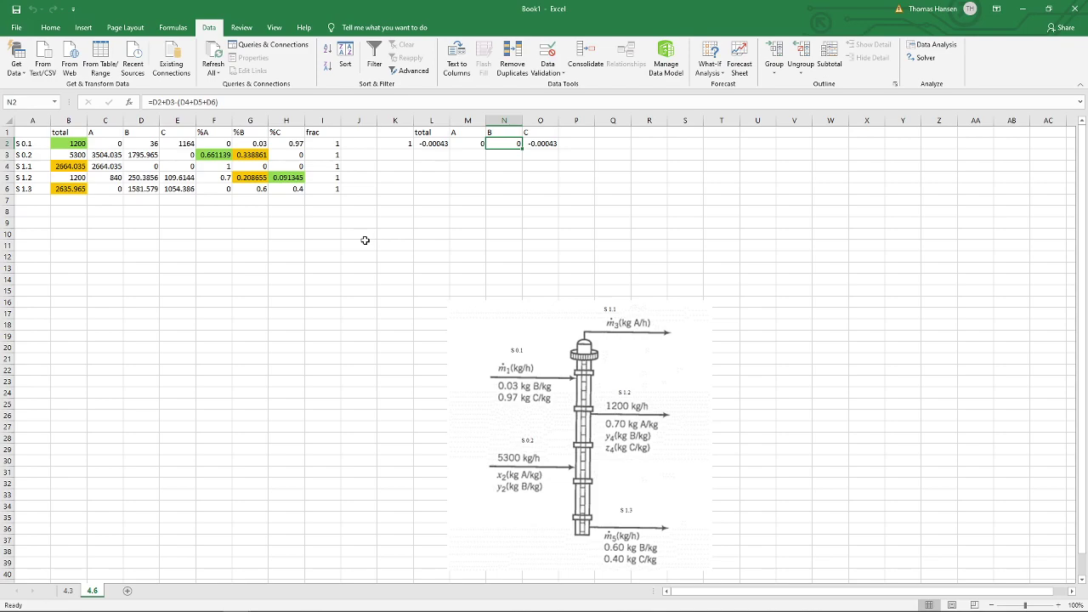
click(243, 267)
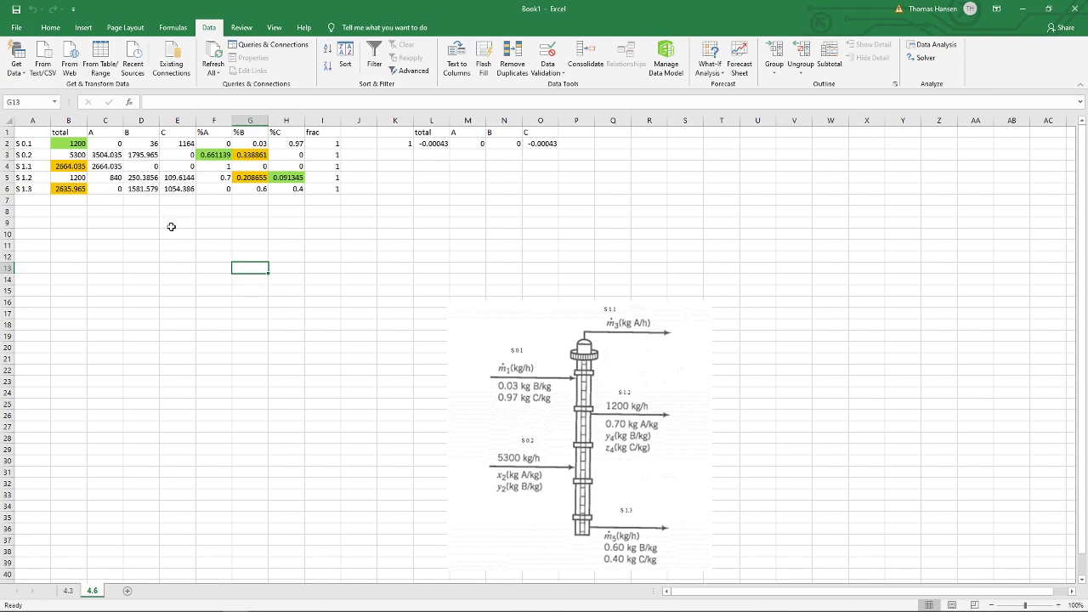
click(66, 142)
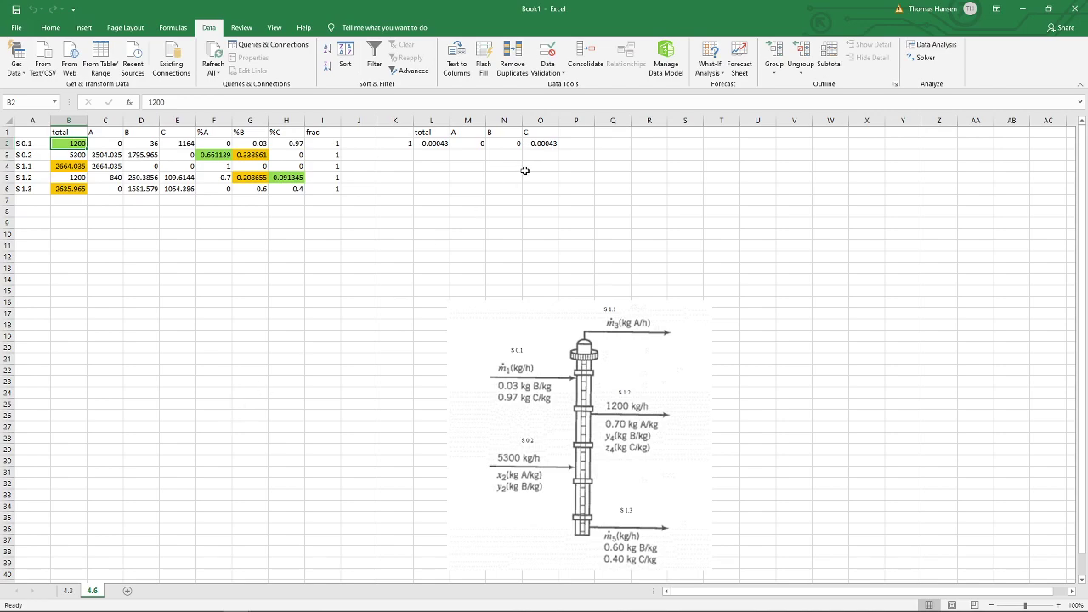
click(422, 143)
click(394, 154)
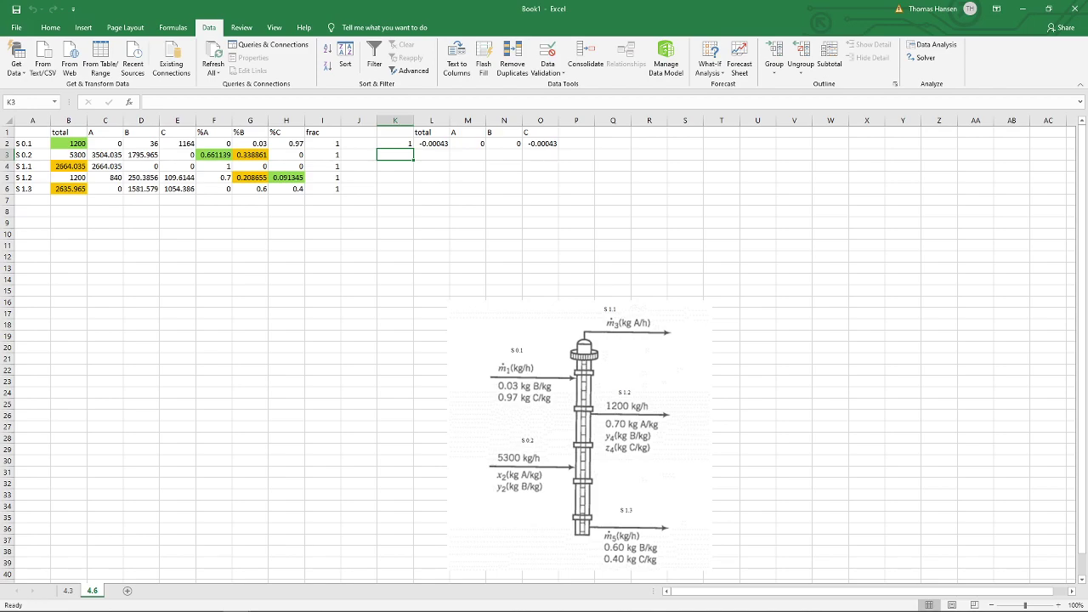
Compare the balance equations in L2:O2 with the unknown S 1.1 total and the S 1.2 %B fraction
click(249, 303)
click(435, 144)
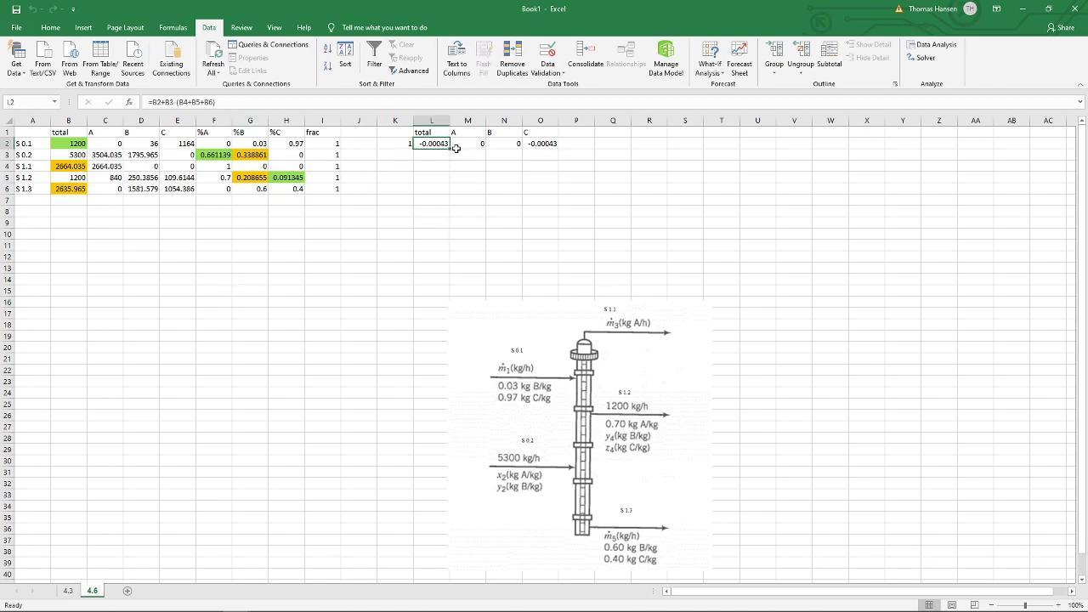
shift+click(560, 145)
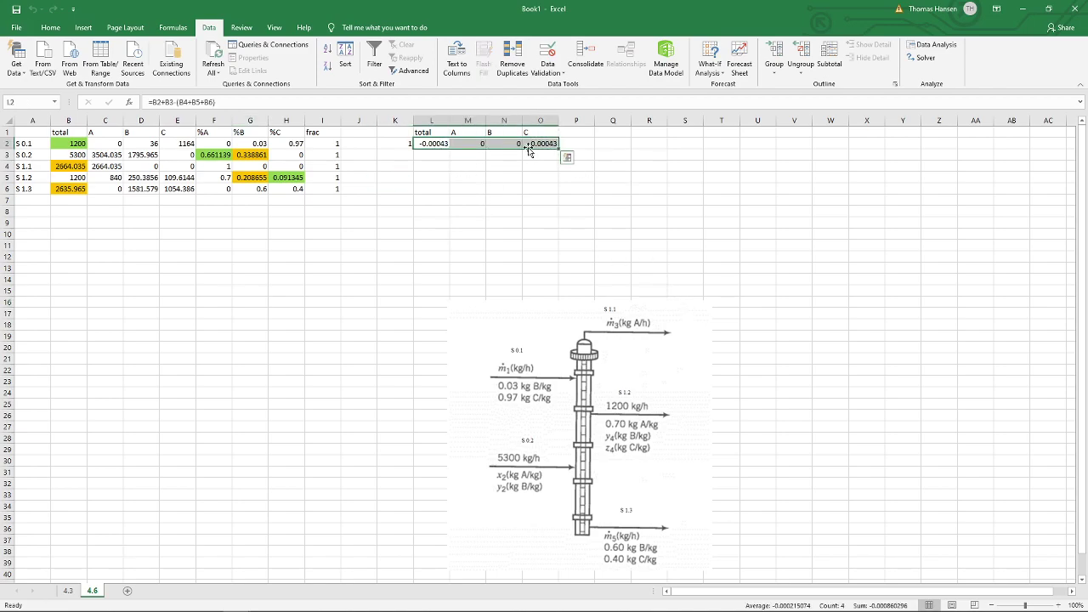
click(444, 178)
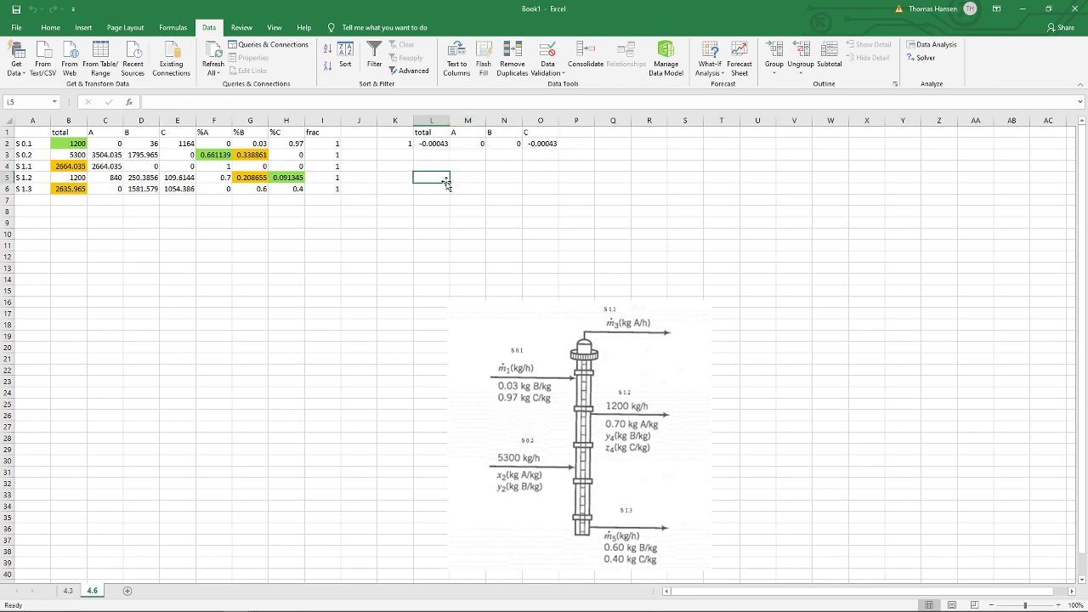
drag(426, 145, 498, 143)
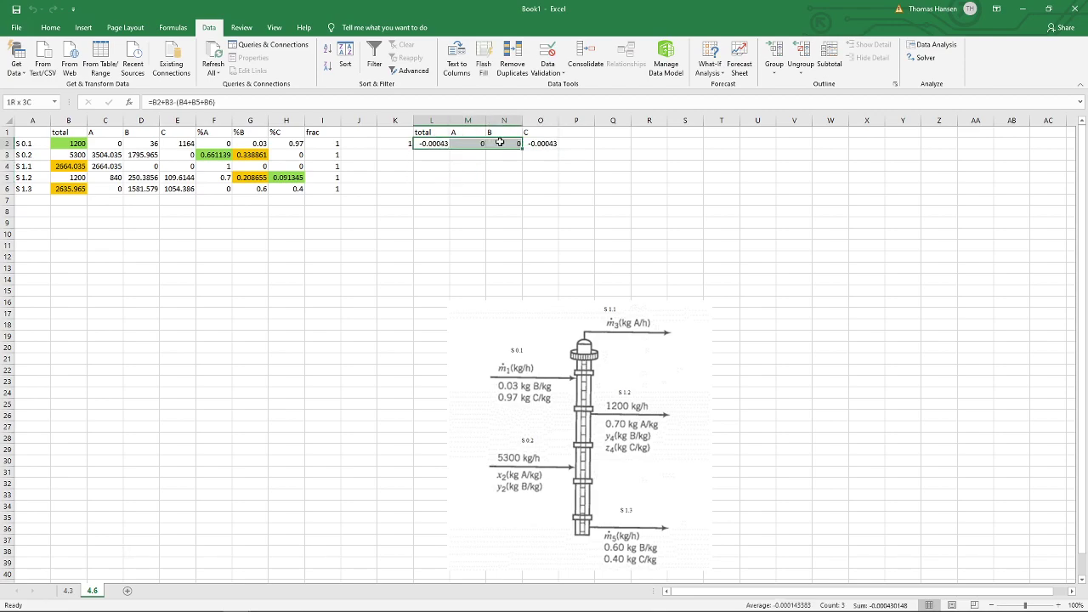
click(65, 167)
click(62, 199)
click(257, 178)
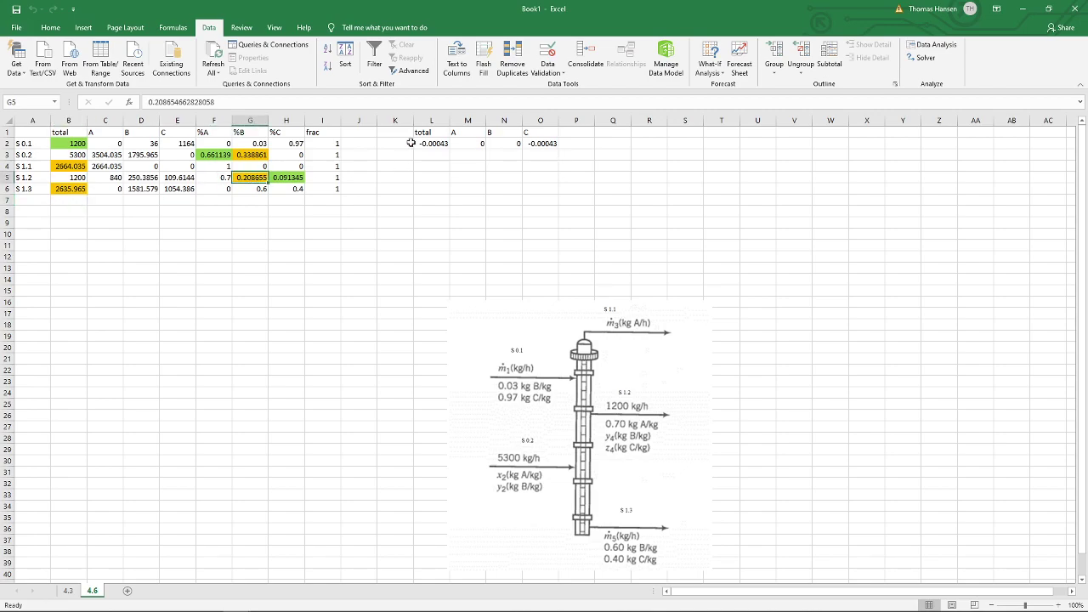
drag(428, 143, 492, 146)
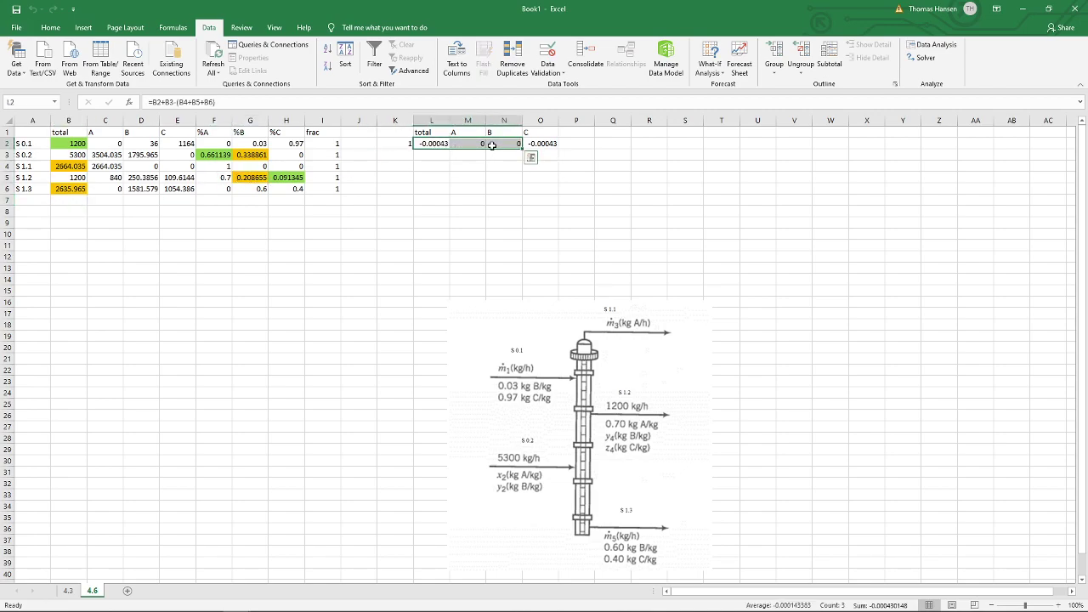